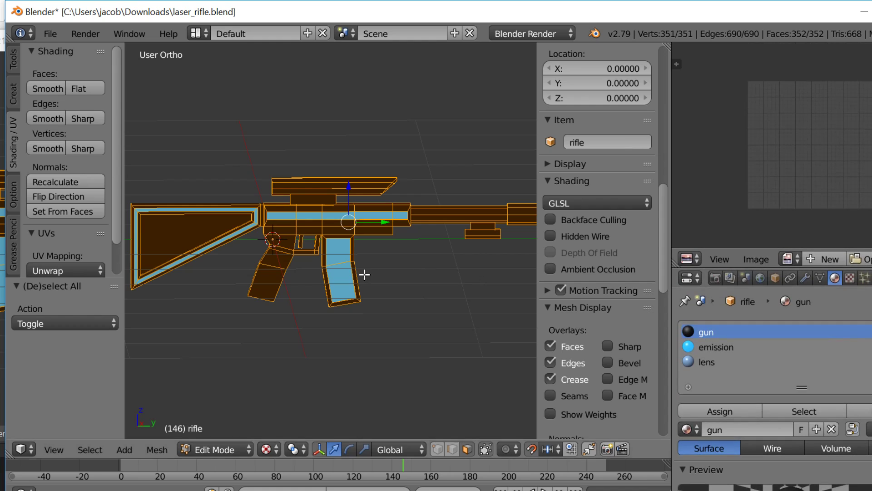
Step: Create a blank image named laser at 512 × 512 px with alpha turned off
click(752, 259)
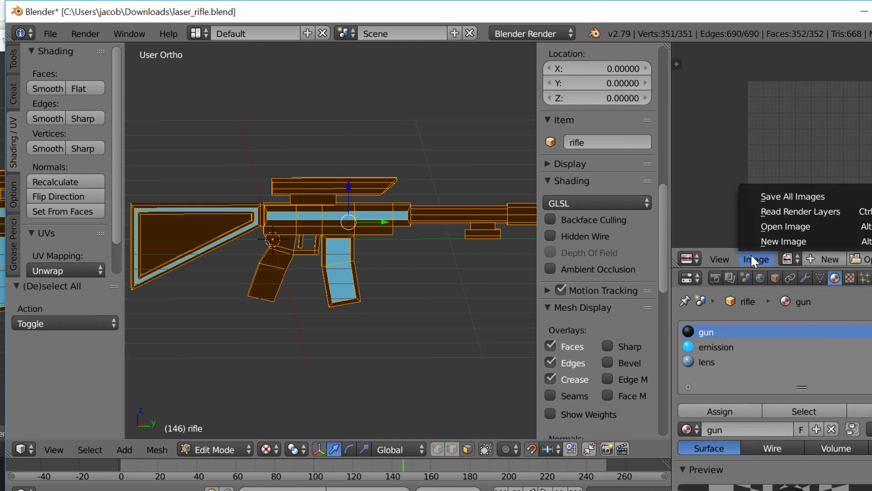
click(770, 239)
click(801, 230)
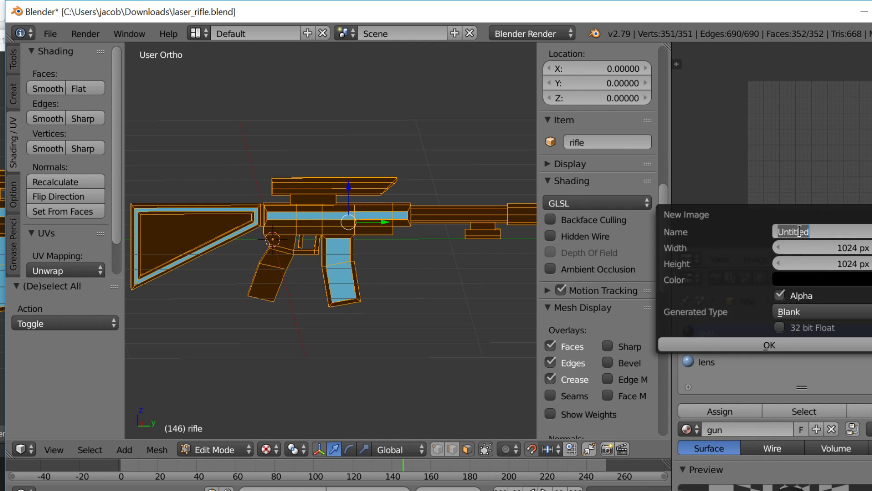
text(laser)
click(820, 246)
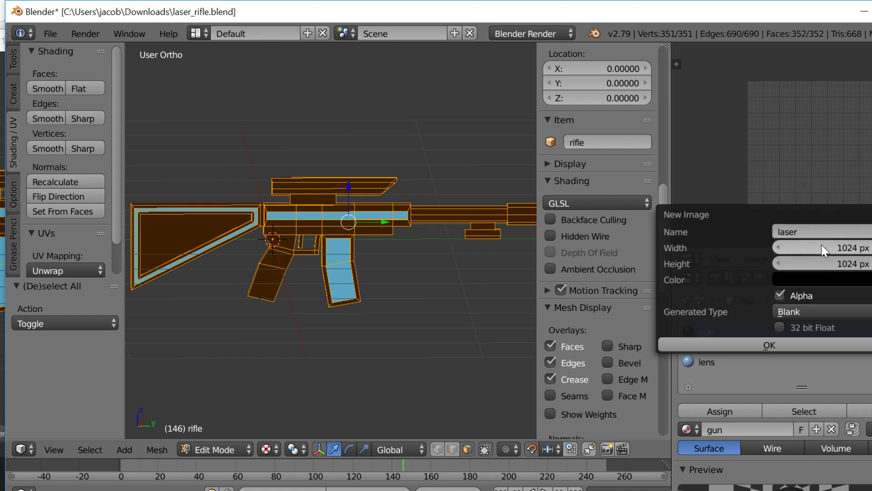
text(512)
key(Return)
click(825, 263)
text(512)
key(Return)
click(792, 295)
click(758, 343)
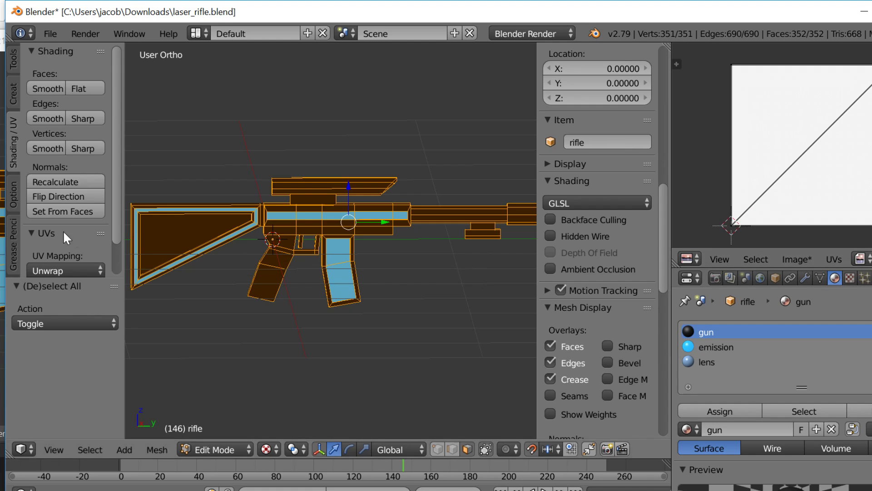
Step: Select the edge ring across the rifle body's width and subdivide it with one cut to add a centre line
click(52, 270)
click(86, 294)
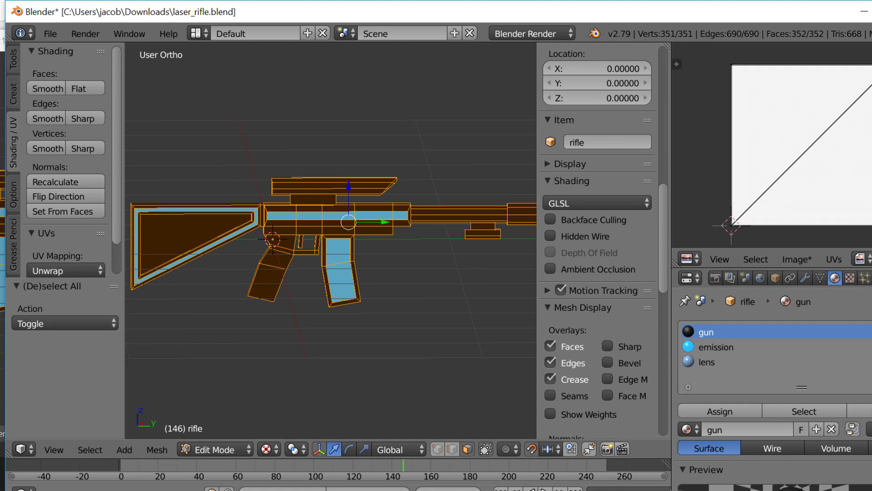
key(a)
middle_drag(261, 261, 328, 289)
key(a)
key(a)
ctrl+alt+right_click(221, 288)
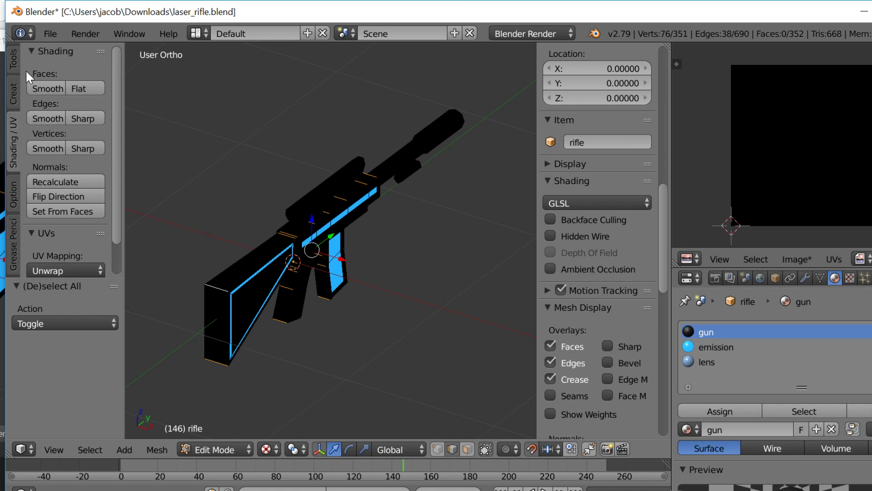
click(14, 59)
scroll(68, 268, down, 8)
click(72, 189)
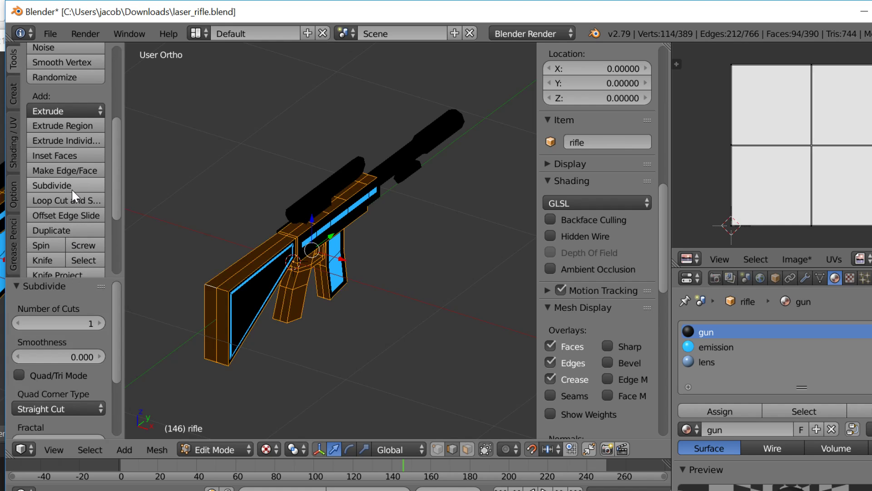
key(a)
key(Tab)
key(Tab)
key(Tab)
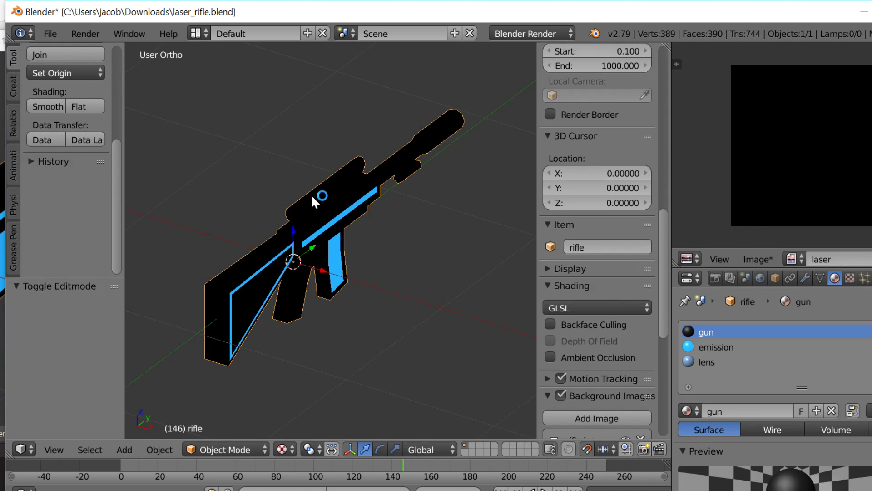
key(Tab)
key(a)
Step: In face selection mode, select the face loop on one side of the rifle body's new centre line and delete its faces
middle_drag(293, 241, 307, 244)
scroll(307, 244, up, 3)
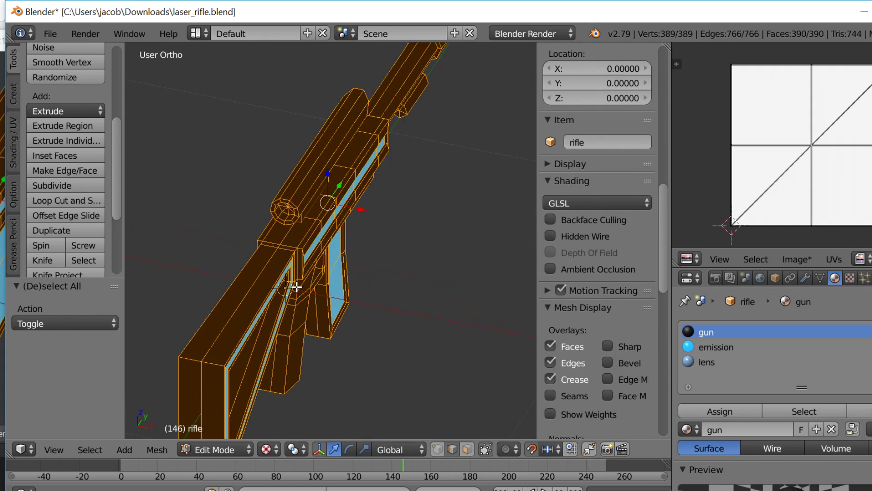
click(465, 450)
middle_drag(365, 367, 430, 339)
key(a)
right_click(427, 336)
key(ctrl+l)
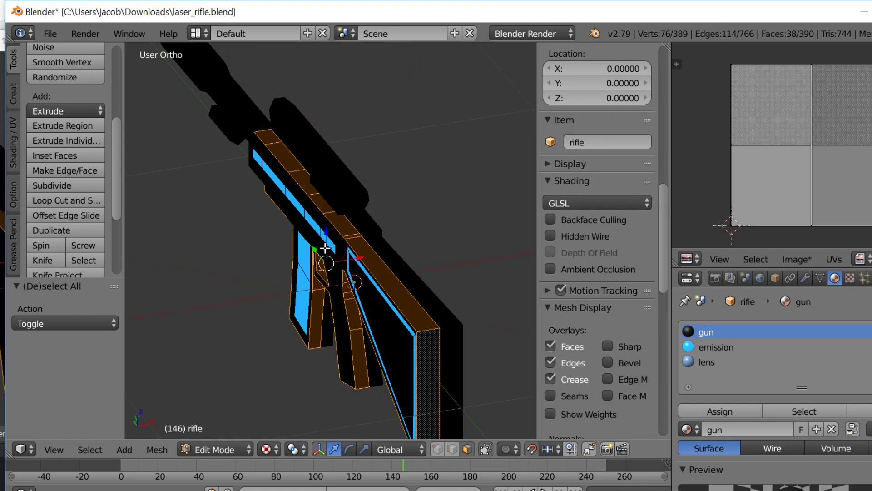
key(x)
click(310, 280)
Step: Select a side face of the rifle body, grow the selection over the rest of that half, and delete those faces
key(a)
right_click(310, 235)
key(ctrl+KP_Add)
key(ctrl+KP_Add)
key(ctrl+KP_Add)
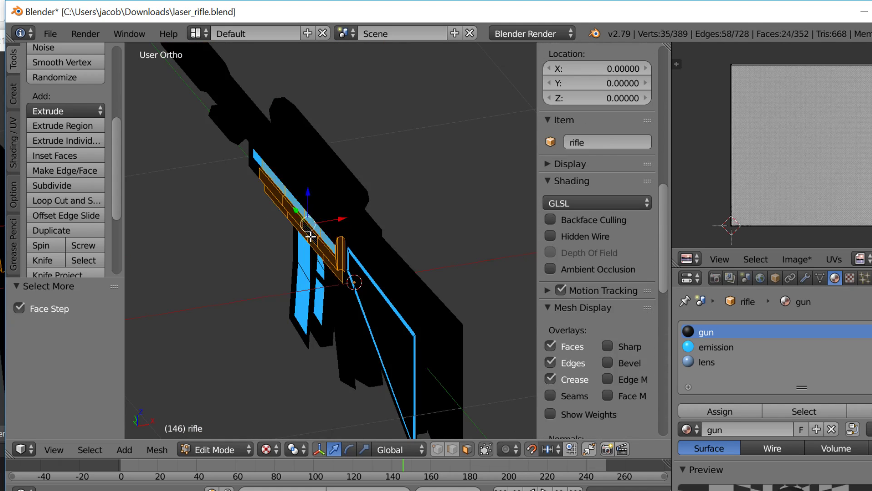
key(x)
click(312, 237)
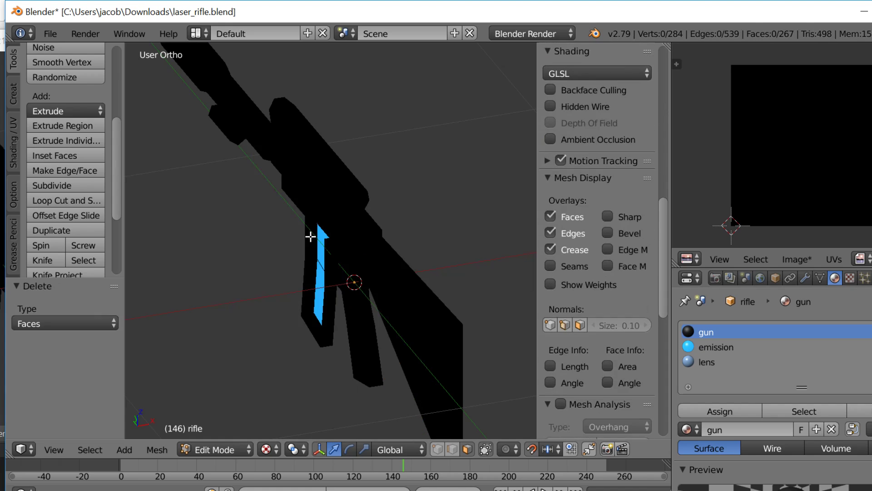
key(Tab)
key(Tab)
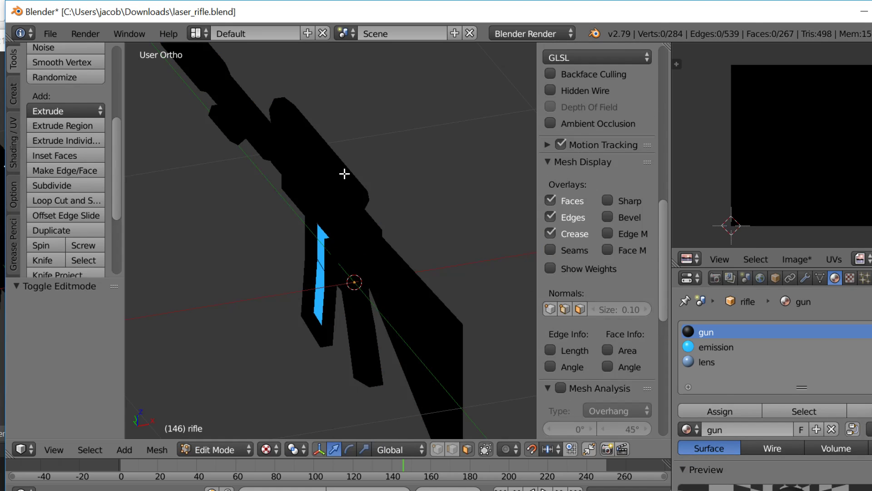
Step: In edge selection mode, select the edge ring along the top of the scope and subdivide it with one cut
key(a)
middle_drag(335, 177, 315, 175)
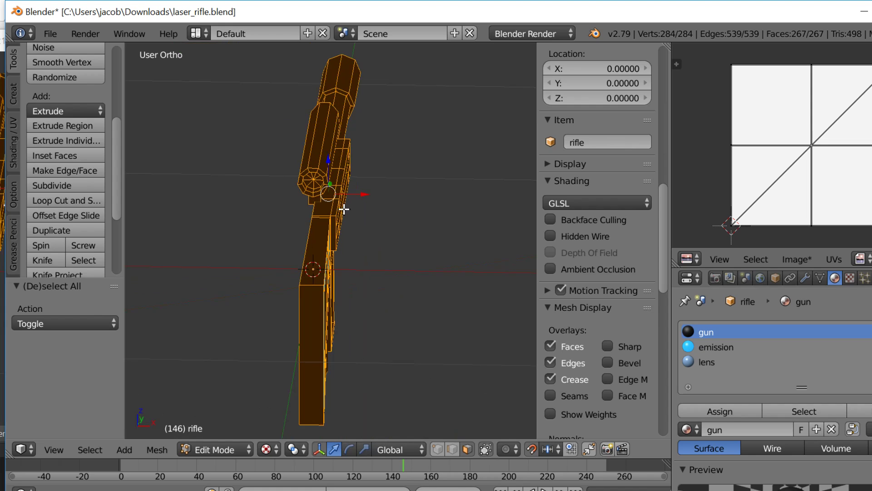
key(shift+f)
key(s)
click(331, 240)
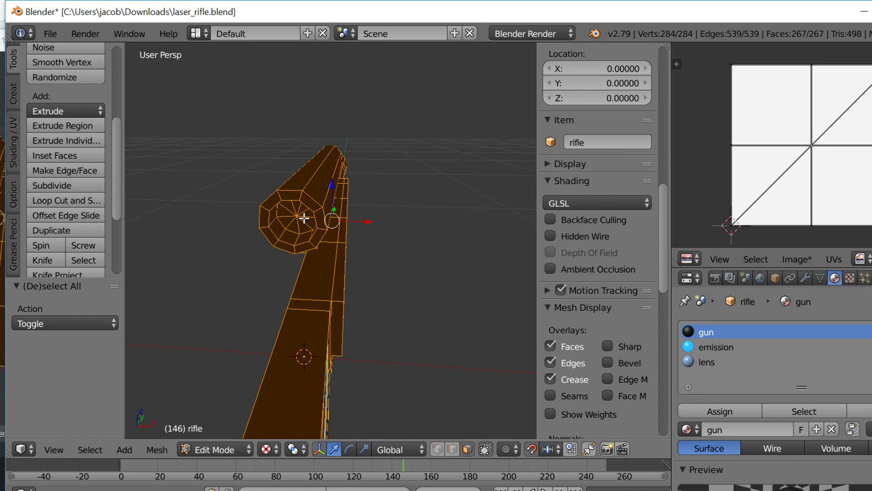
click(453, 449)
key(a)
ctrl+alt+right_click(294, 190)
ctrl+alt+shift+right_click(297, 256)
key(a)
key(a)
key(a)
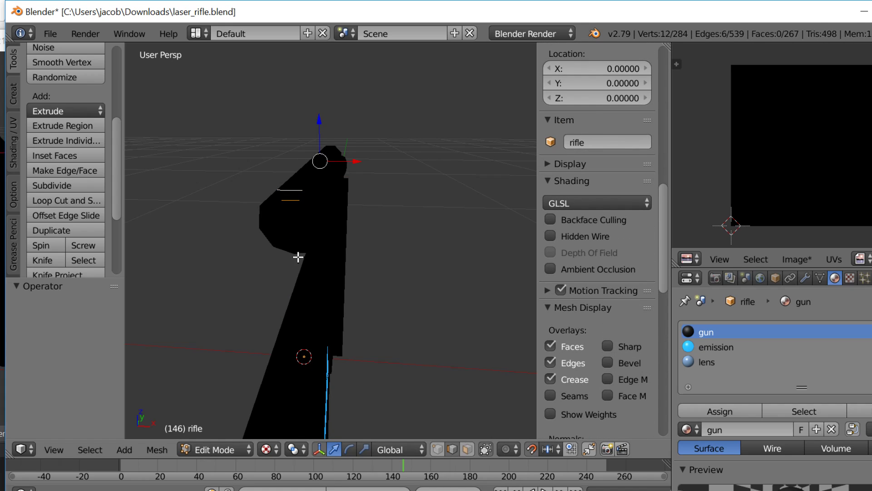
key(a)
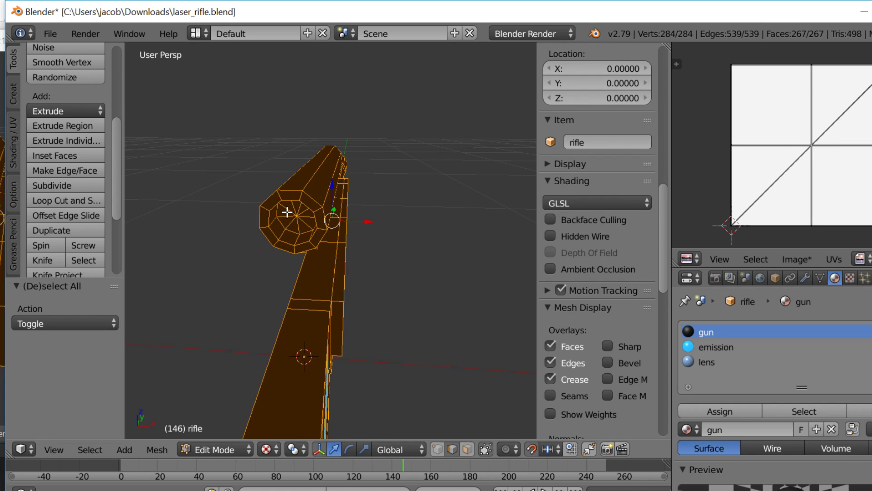
key(a)
ctrl+alt+right_click(291, 190)
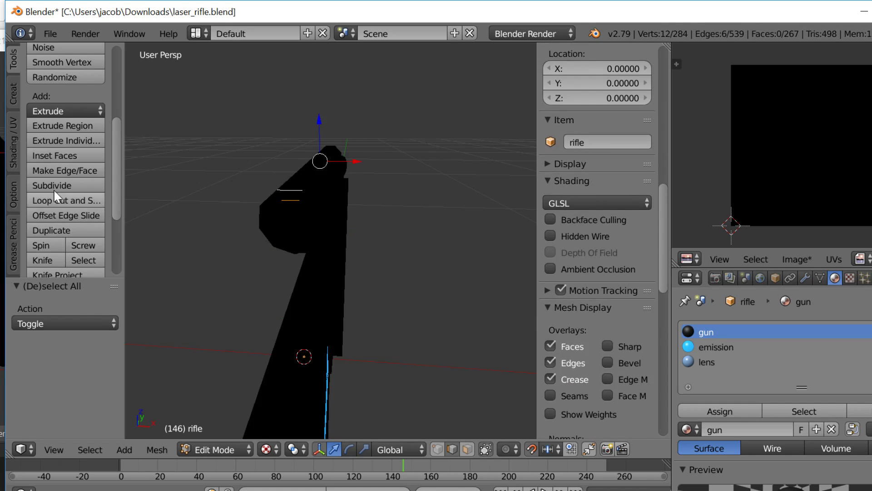
click(36, 185)
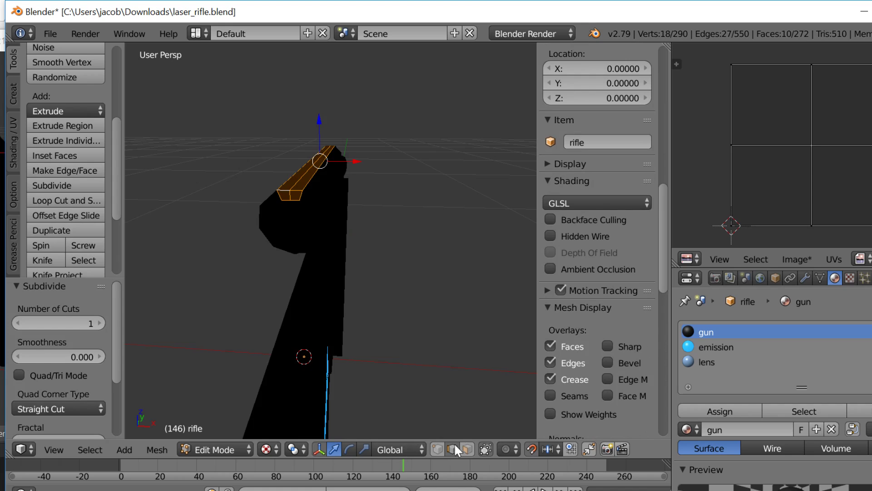
Step: Switch to solid shading and delete the rim, lens and top faces on one half of the scope's rear end
key(a)
key(alt+z)
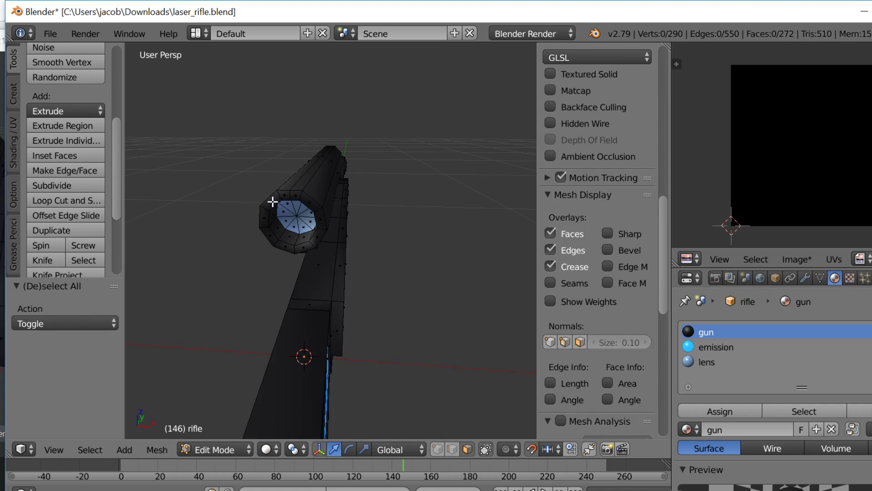
right_click(274, 199)
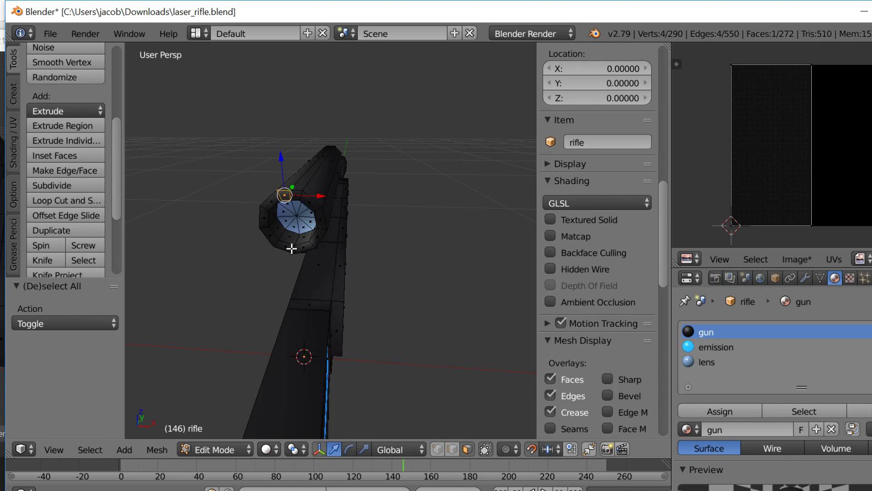
shift+right_click(282, 247)
shift+right_click(292, 234)
shift+right_click(294, 224)
shift+right_click(289, 206)
shift+right_click(282, 214)
shift+right_click(286, 224)
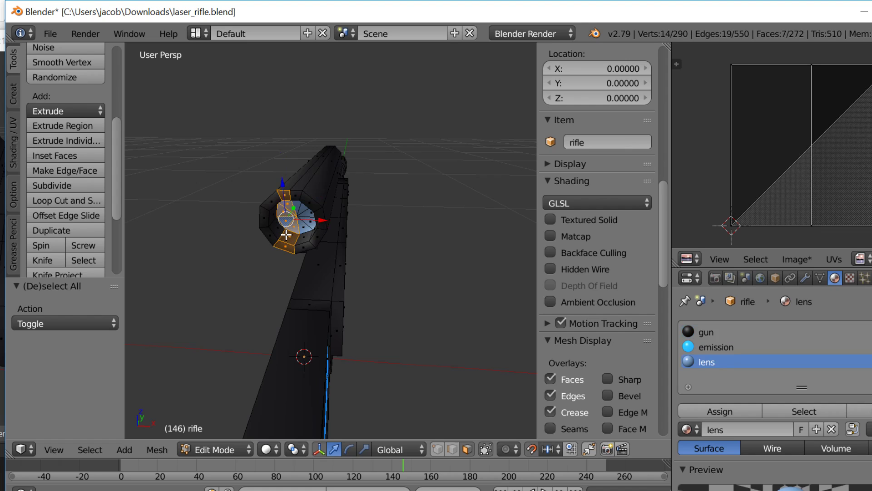
shift+right_click(290, 180)
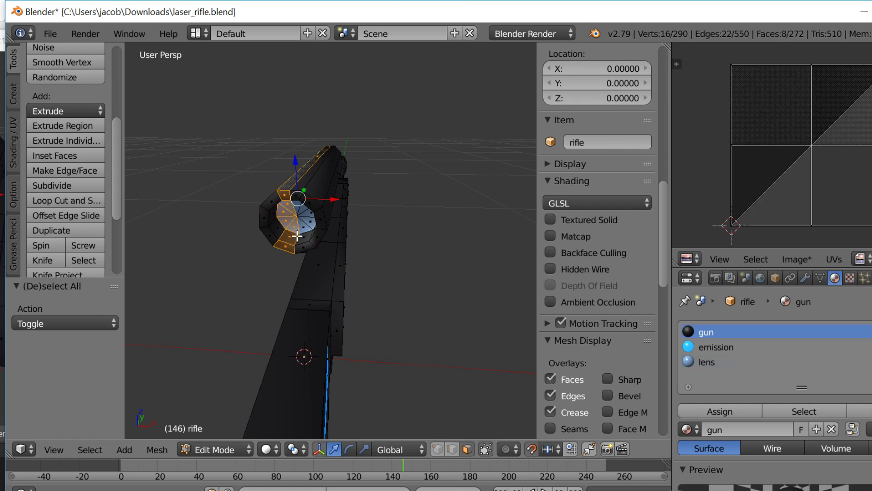
key(x)
click(314, 174)
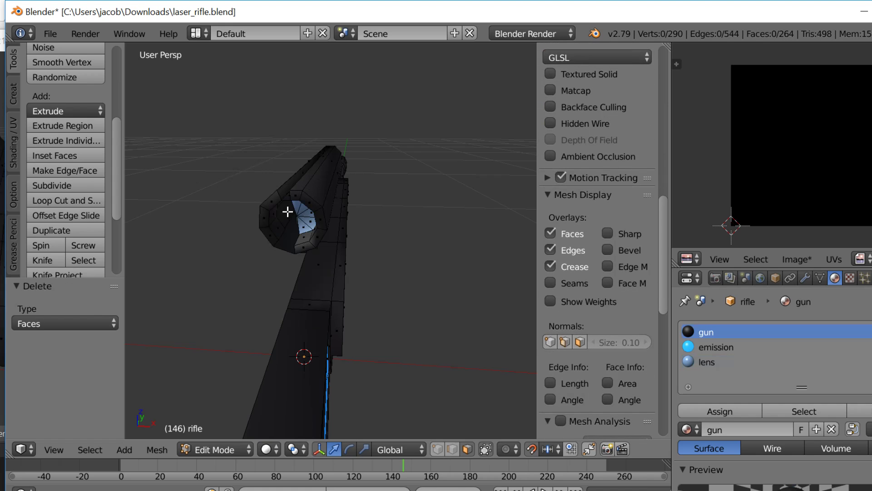
Step: Delete two more faces on the cut side of the scope, next to its mount
key(shift+f)
click(344, 195)
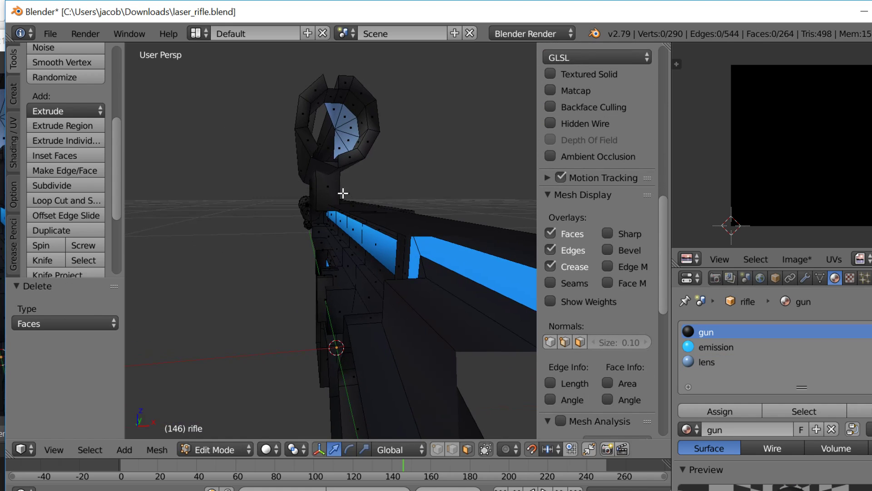
right_click(320, 169)
shift+right_click(301, 154)
key(x)
click(305, 161)
Step: At the scope's other end, select the rim, inner wall and lens faces on the matching half and delete them
key(shift+f)
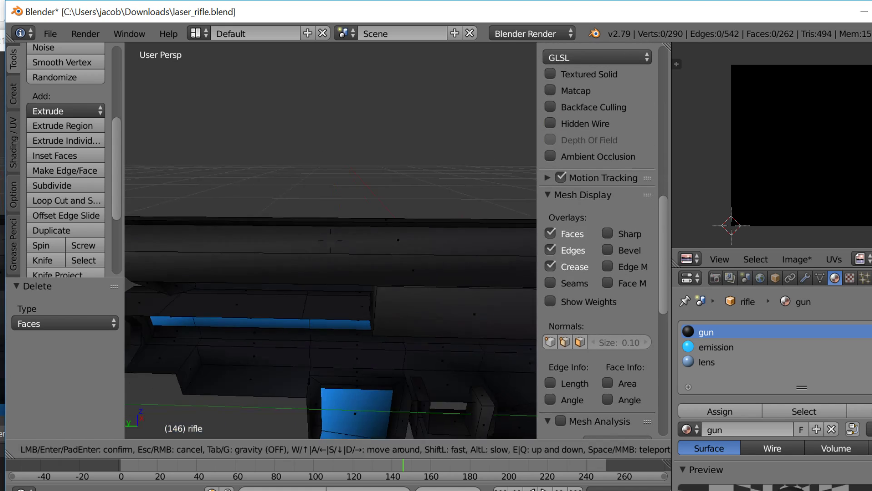
click(356, 143)
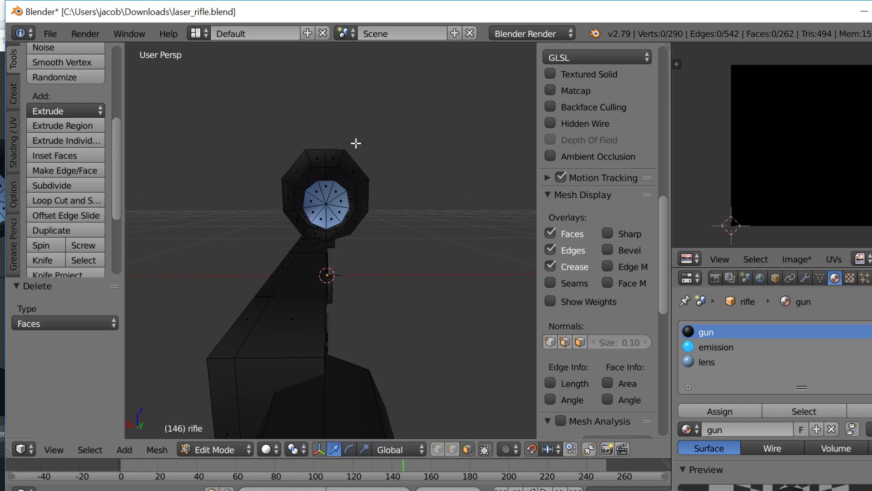
right_click(333, 159)
shift+right_click(338, 231)
shift+right_click(353, 220)
shift+right_click(365, 198)
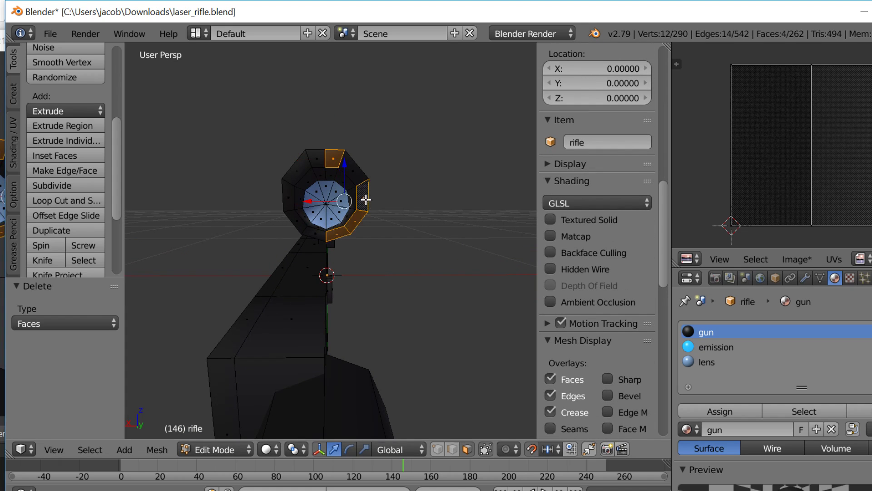
shift+right_click(349, 184)
shift+right_click(330, 222)
shift+right_click(339, 214)
shift+right_click(343, 201)
shift+right_click(342, 200)
shift+right_click(338, 192)
shift+right_click(339, 200)
shift+right_click(328, 186)
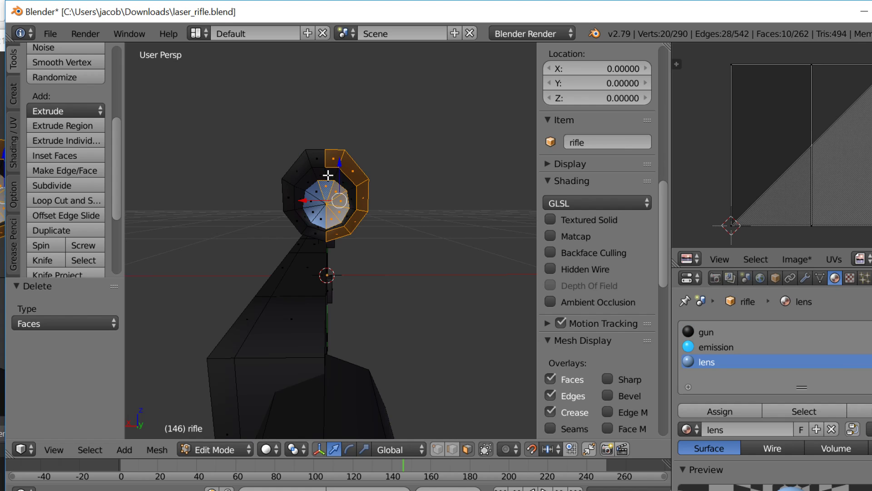
shift+right_click(331, 175)
shift+right_click(343, 183)
shift+right_click(351, 199)
shift+right_click(349, 217)
shift+right_click(339, 225)
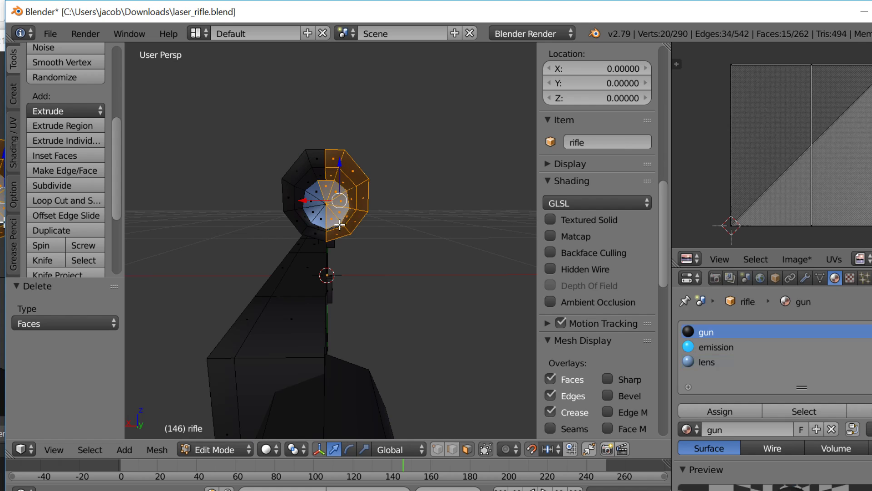
key(x)
click(375, 232)
Step: Delete more of the long outer faces on the cut side of the scope body
key(Tab)
key(Tab)
key(shift+f)
key(s)
key(d)
key(e)
click(365, 247)
shift+right_click(364, 244)
shift+right_click(361, 242)
shift+right_click(359, 246)
key(x)
click(360, 247)
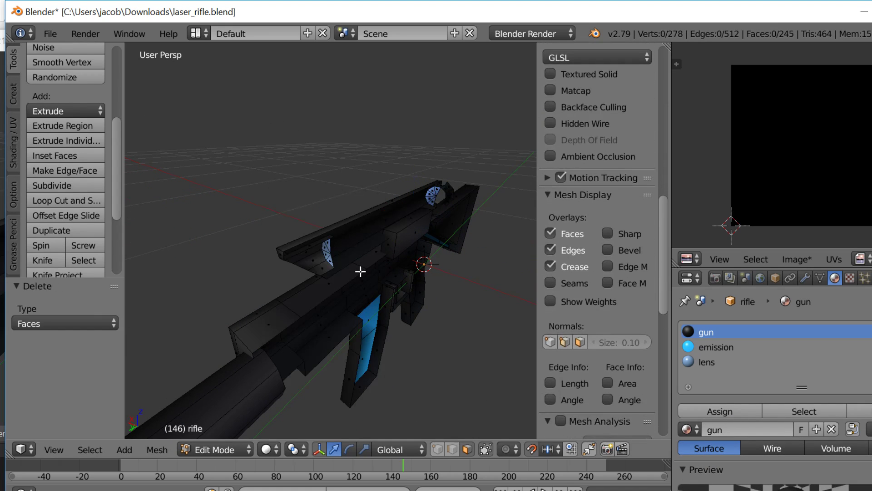
key(Tab)
key(shift+f)
key(w)
key(d)
key(e)
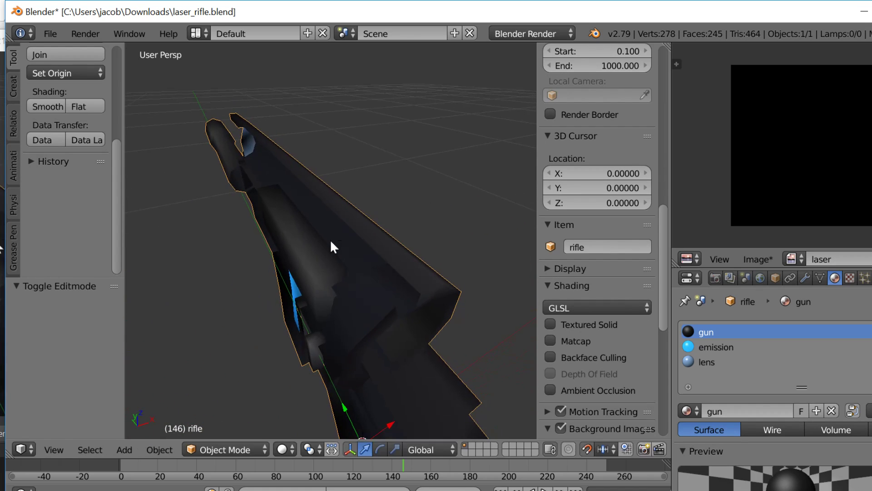
click(330, 241)
key(Tab)
right_click(369, 338)
key(ctrl+KP_Add)
key(ctrl+KP_Add)
key(ctrl+KP_Add)
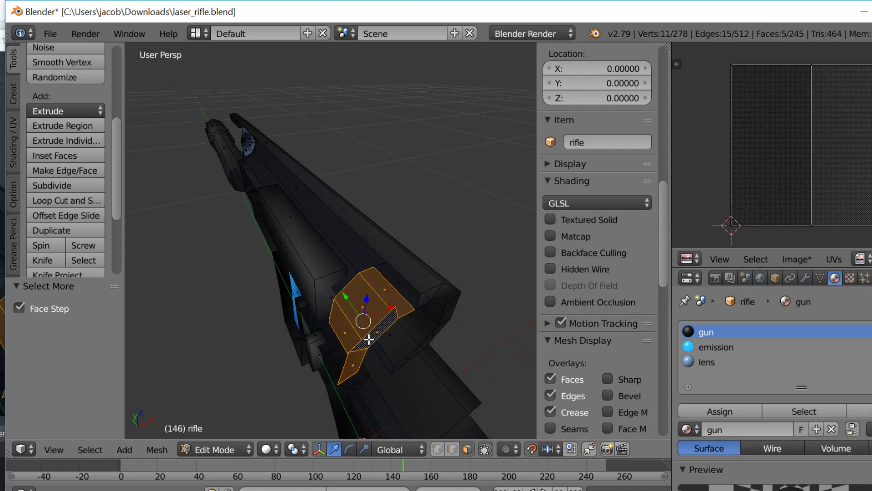
key(a)
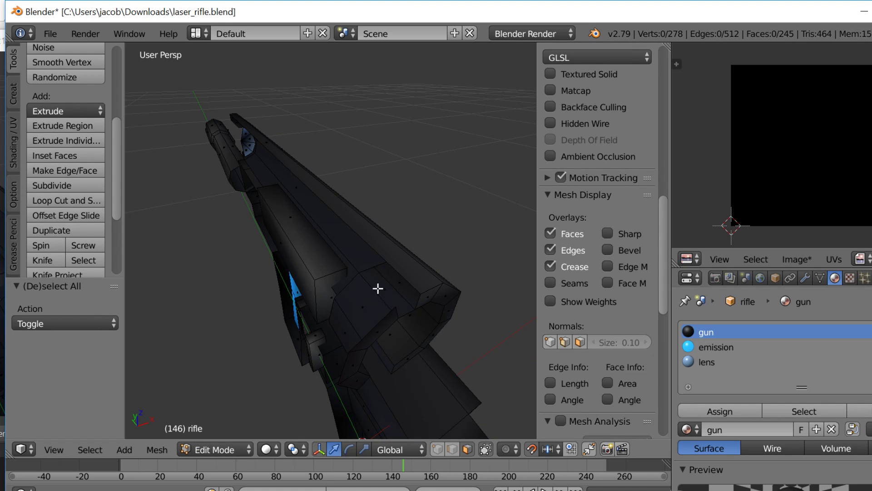
Step: Delete the leftover upper face on the cut side of the scope's end ring
key(shift+f)
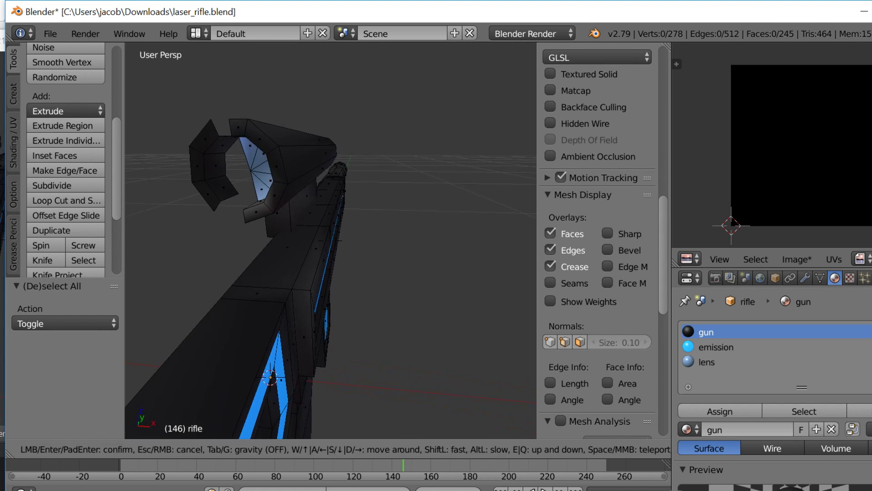
click(221, 127)
right_click(226, 148)
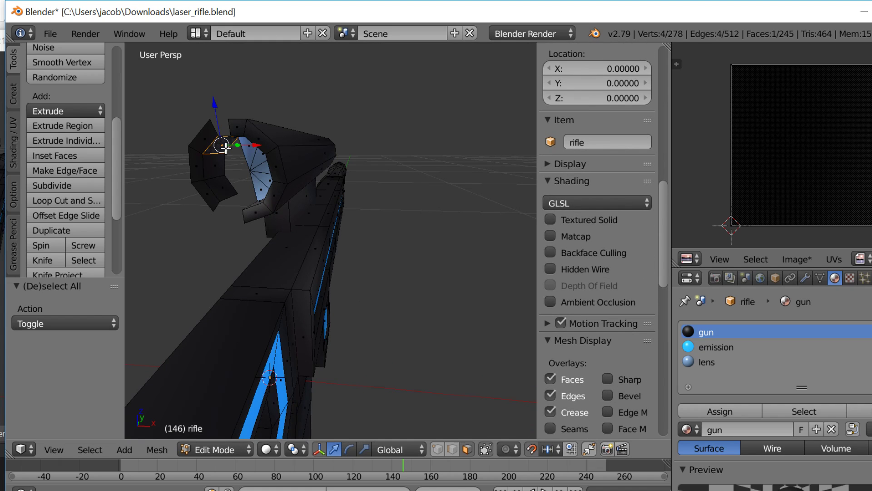
key(x)
click(226, 148)
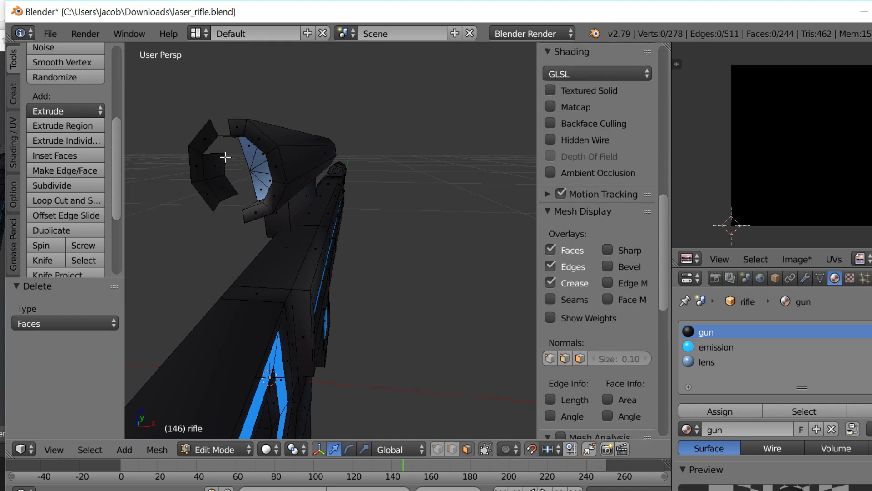
Step: Delete the top rim face above the scope's lens that crosses the centre line
key(shift+f)
click(341, 199)
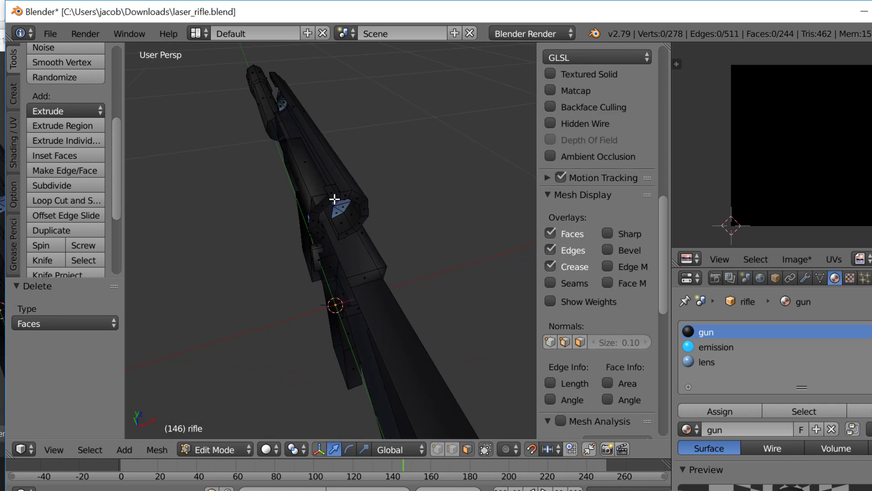
right_click(331, 199)
key(shift+f)
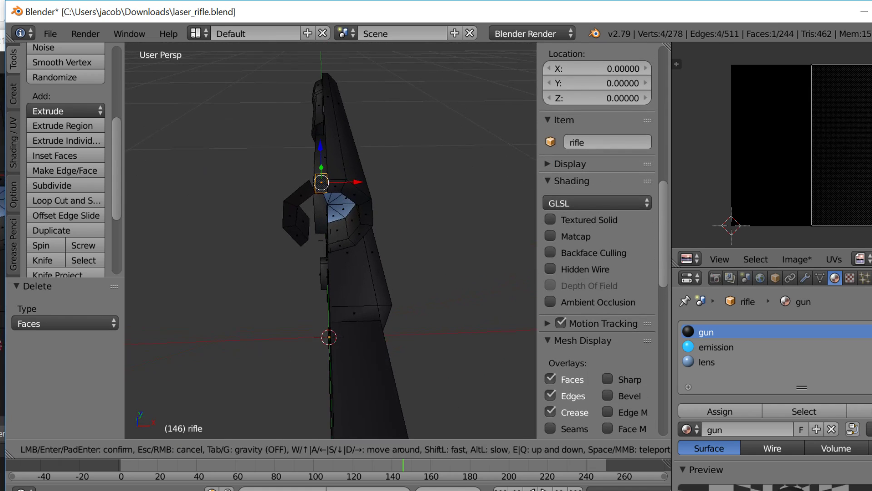
click(329, 237)
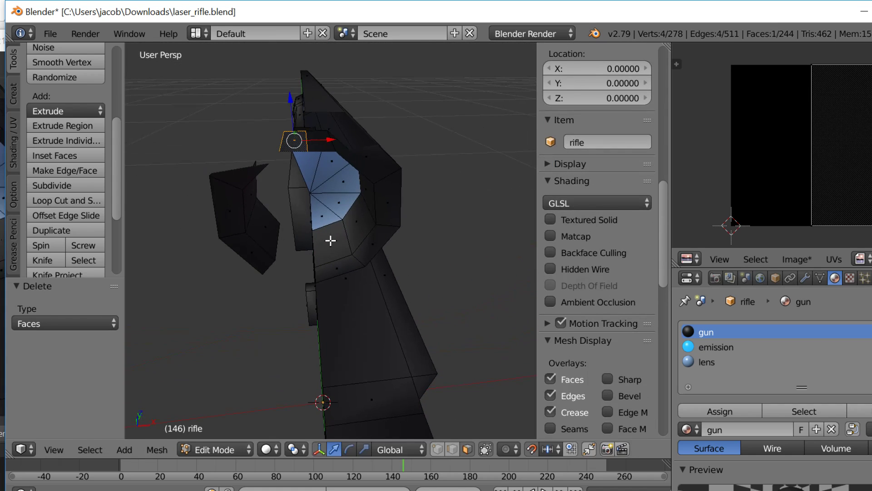
key(a)
right_click(293, 142)
key(x)
click(292, 144)
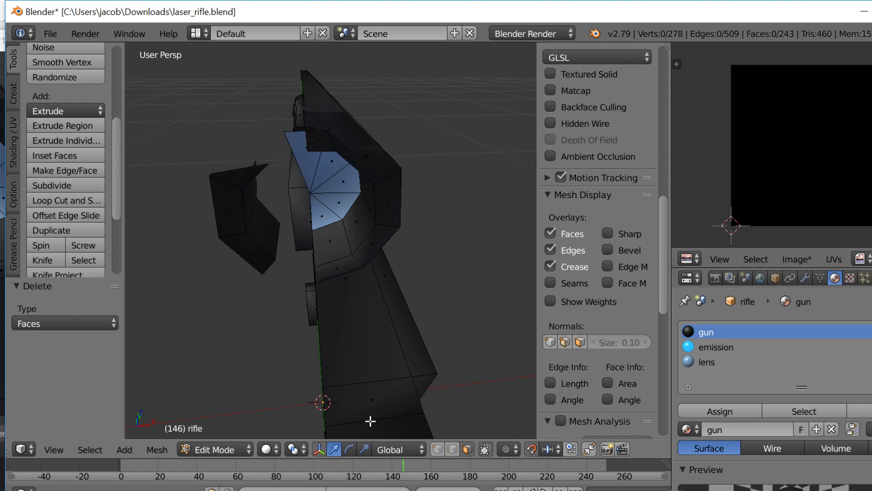
Step: Subdivide the overhanging lens face's top edge and split that face between its inner corner and the lens centre
right_click(294, 131)
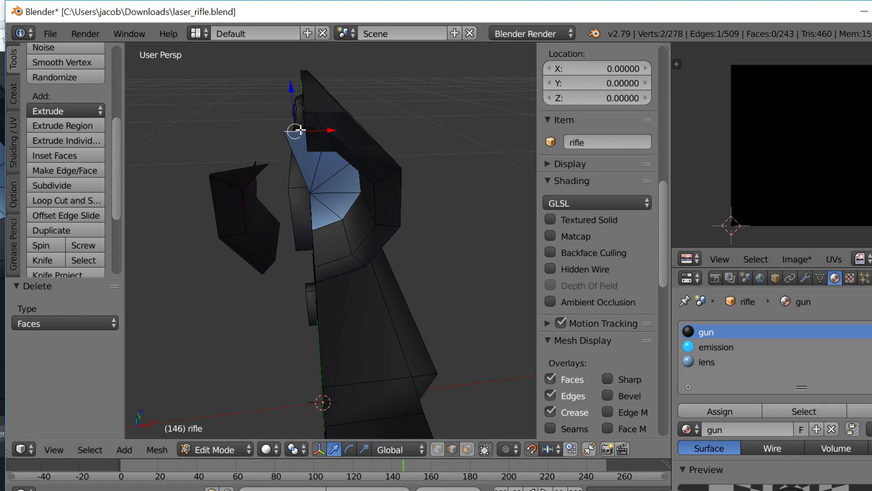
click(55, 185)
click(438, 449)
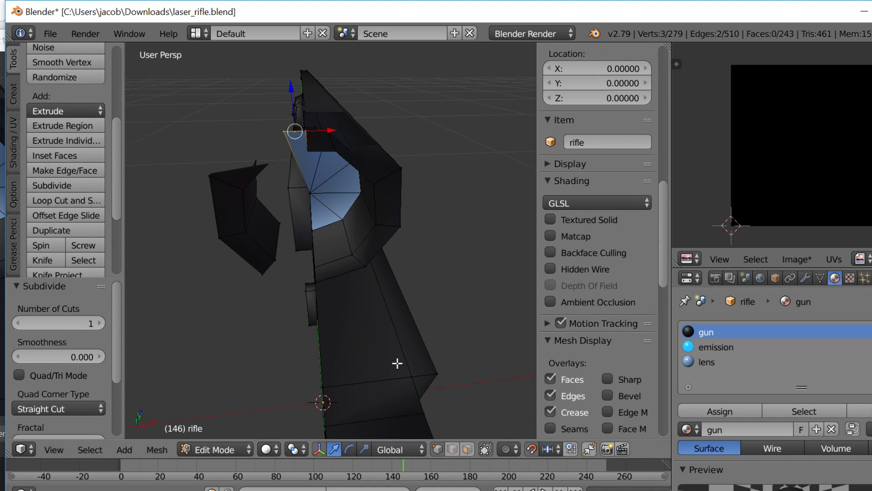
right_click(305, 185)
shift+right_click(299, 131)
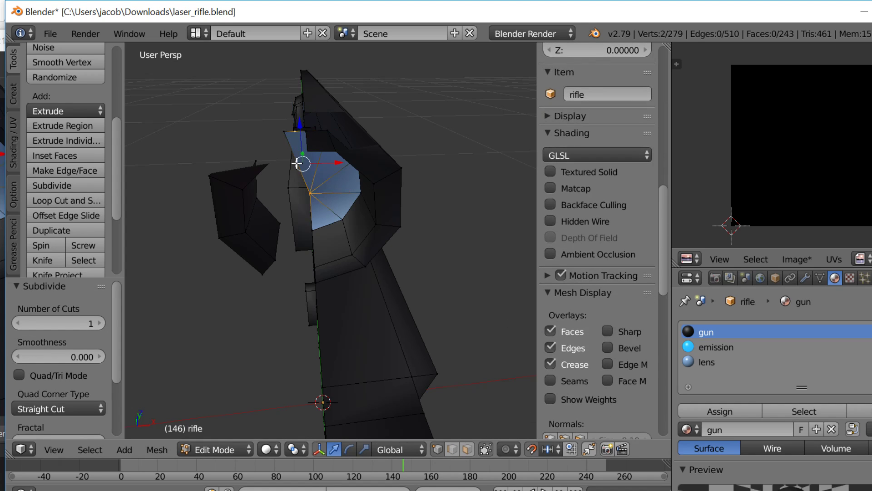
right_click(303, 131)
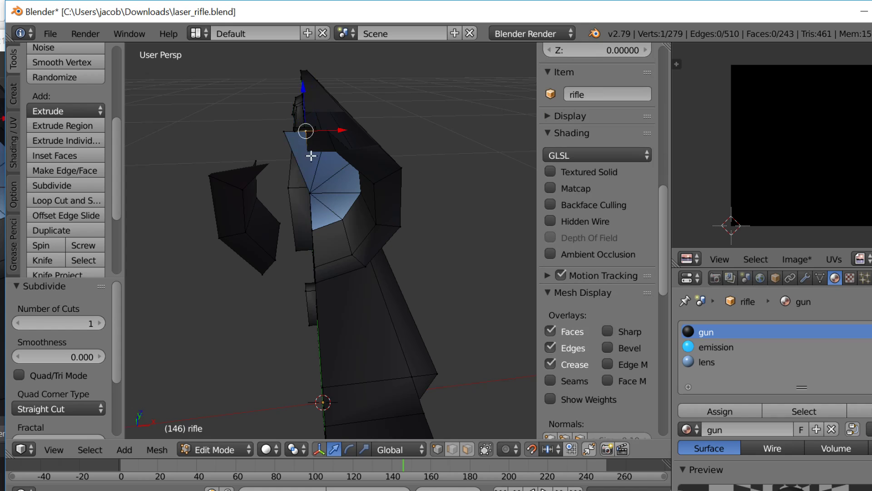
right_click(317, 182)
shift+right_click(307, 138)
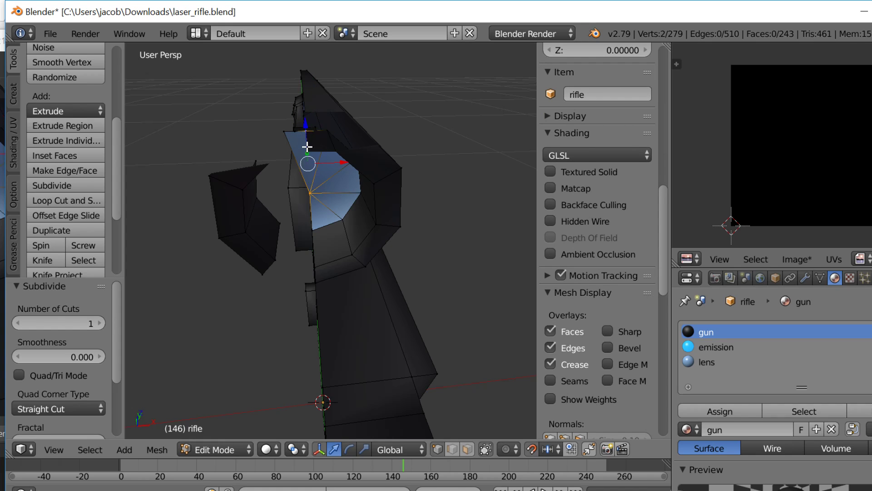
key(f)
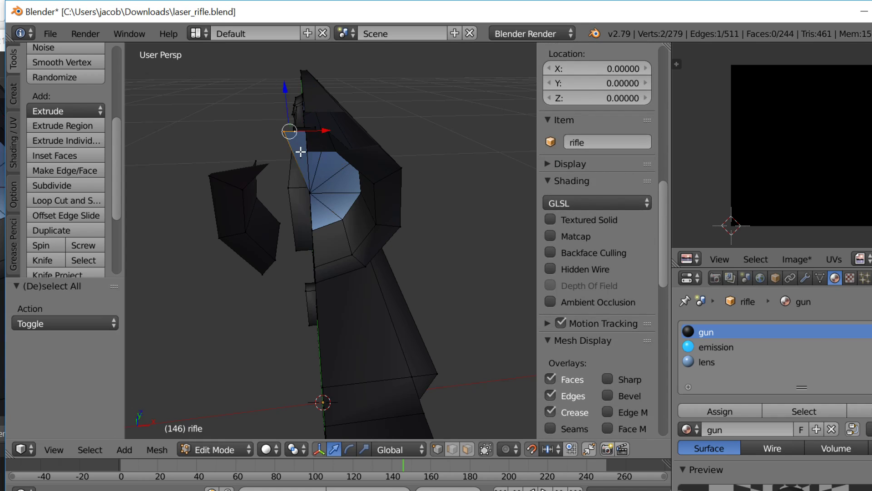
Step: Delete the overhanging lens vertices and the detached scope rim piece on the cut side
key(x)
click(302, 119)
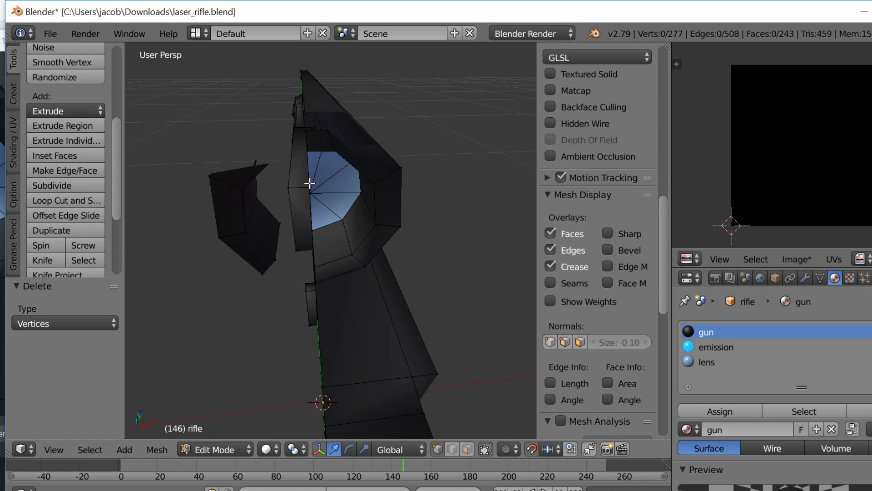
right_click(234, 190)
key(ctrl+KP_Add)
key(ctrl+KP_Add)
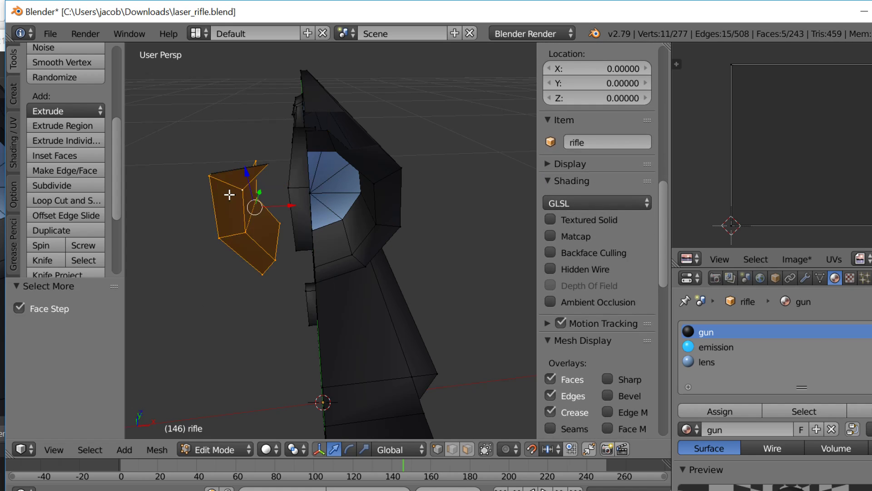
key(x)
key(Up)
key(Down)
click(229, 194)
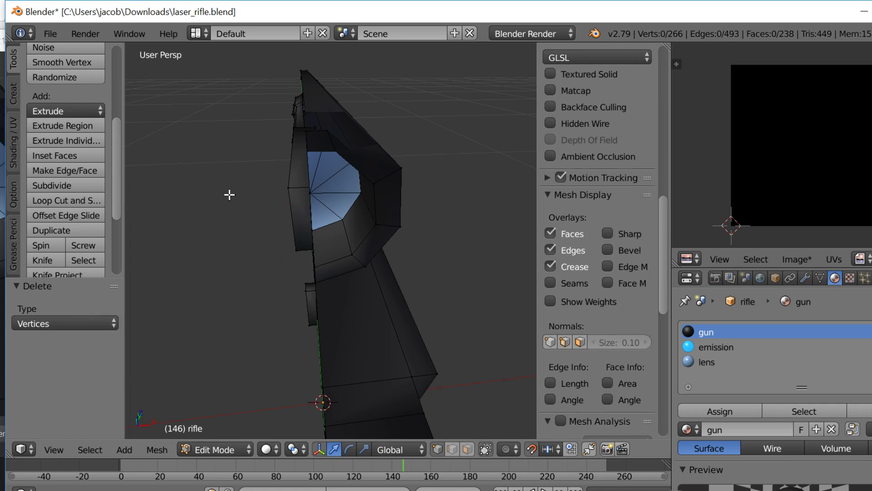
Step: Subdivide the crosswise edge ring of the box-shaped block below the scope to cut it along the middle
key(Tab)
key(shift+f)
click(335, 230)
key(Tab)
key(a)
right_click(335, 195)
key(ctrl+l)
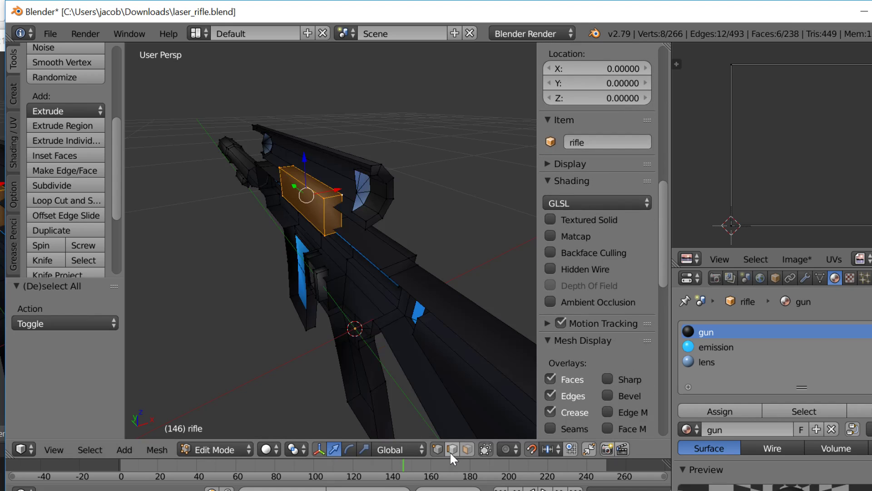
click(451, 452)
key(a)
ctrl+alt+right_click(328, 197)
click(75, 185)
Step: Try deleting the block's crosswise edges on the cut side, and undo the deletion
key(a)
ctrl+alt+right_click(327, 197)
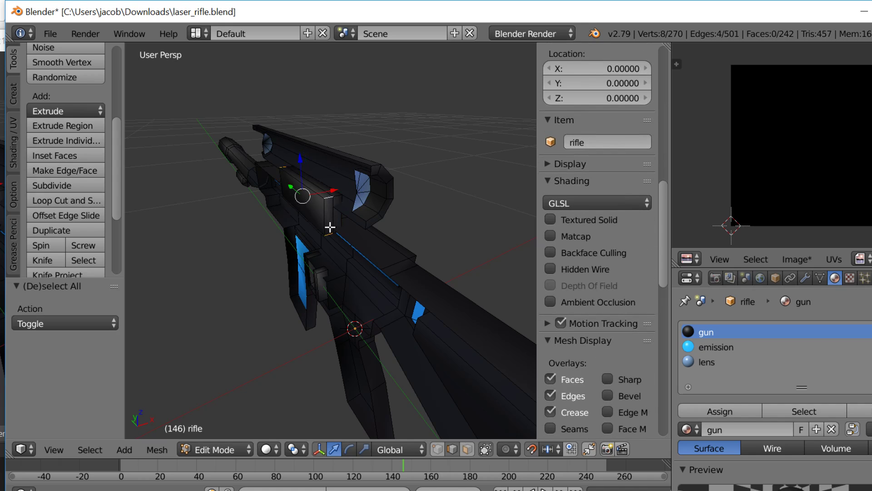
key(x)
click(313, 244)
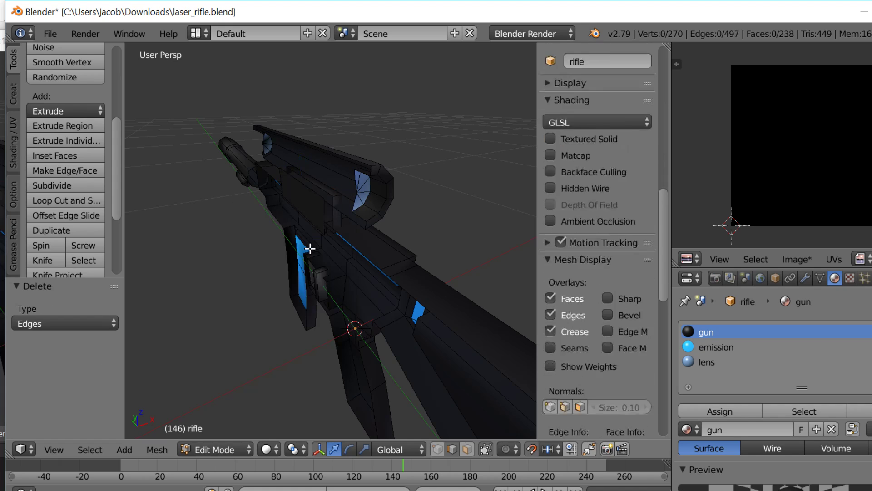
key(ctrl+z)
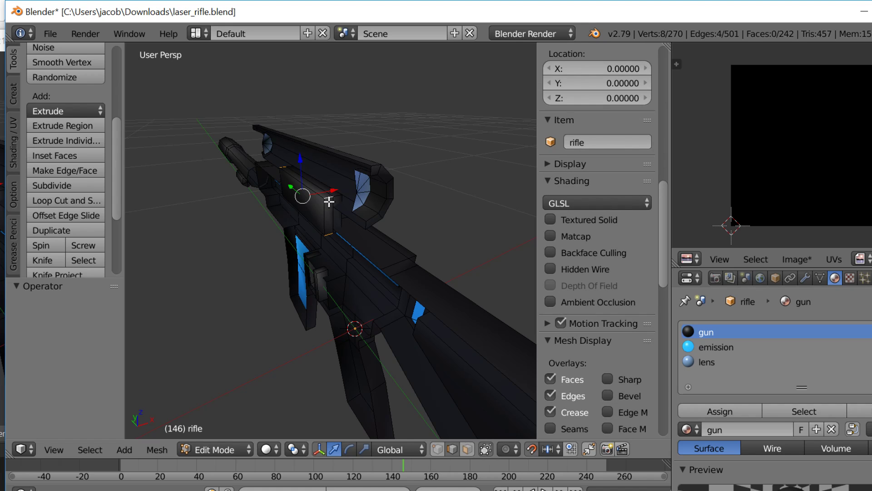
Step: Remove the half of the box-shaped block that lies on the cut side of the rifle
key(a)
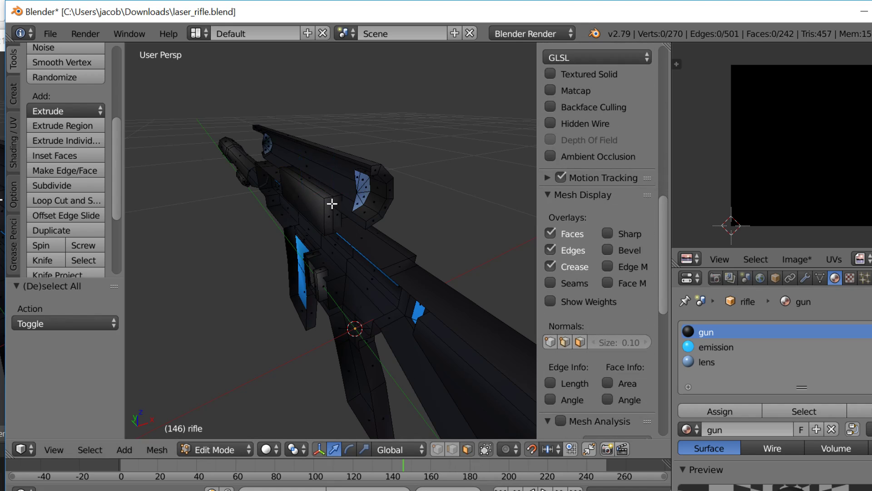
key(ctrl+z)
key(x)
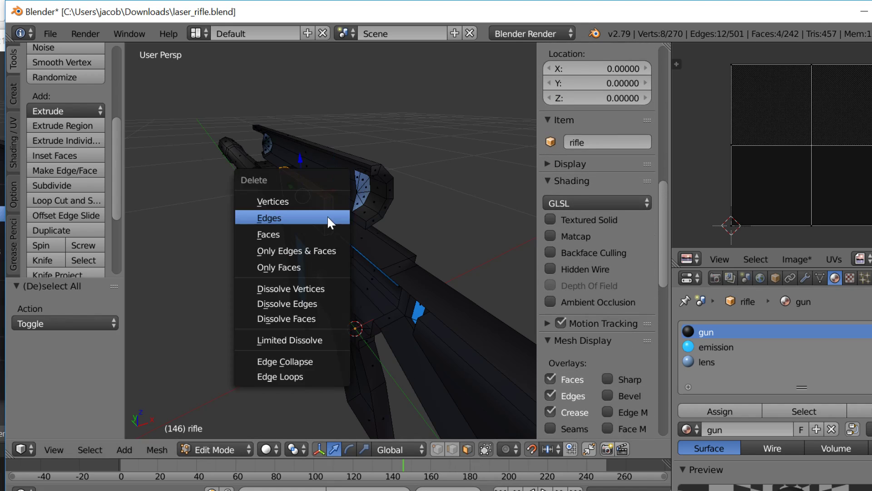
click(311, 233)
key(ctrl+z)
key(x)
click(302, 213)
Step: Delete the long outer faces on the cut side of the thin barrel and its thick front section
key(Tab)
key(a)
key(shift+f)
key(w)
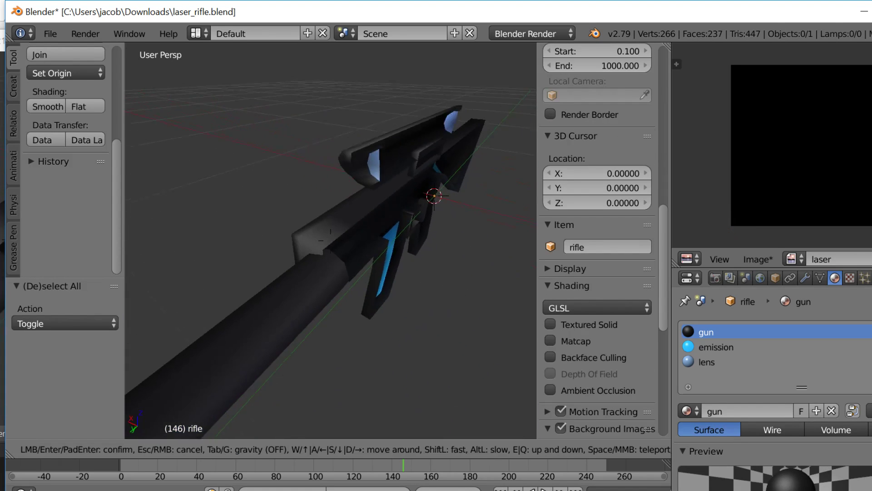
click(331, 245)
key(Tab)
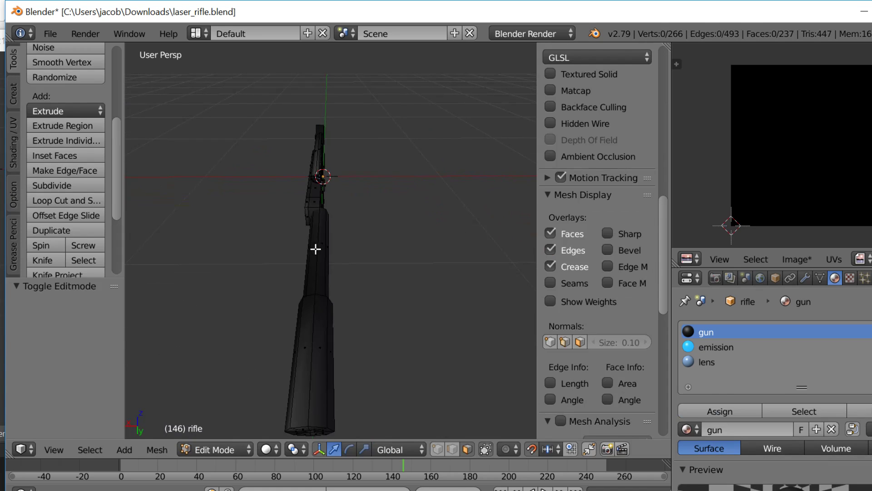
right_click(323, 241)
shift+right_click(320, 320)
key(x)
click(319, 326)
right_click(323, 377)
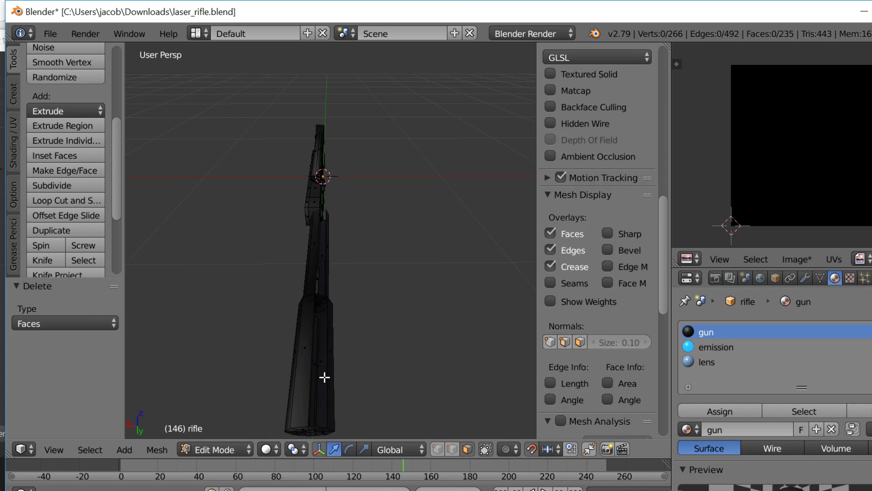
key(x)
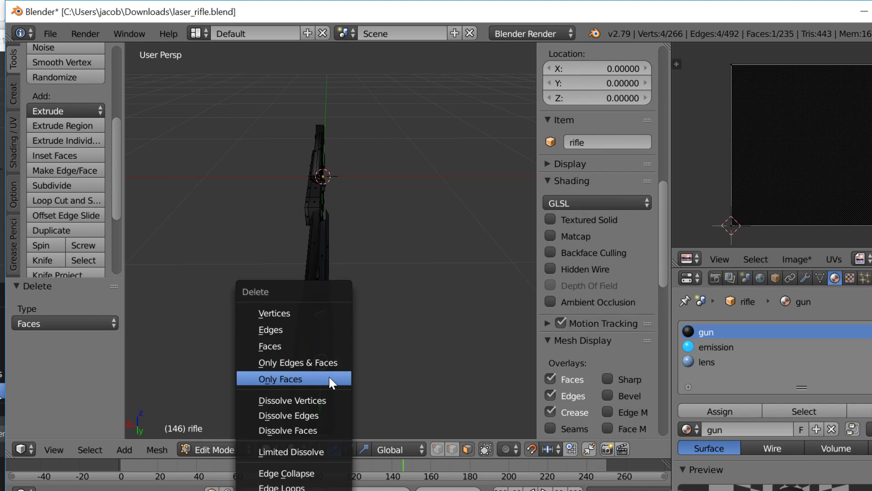
click(321, 347)
Step: Select the muzzle's end faces on the cut side and delete them
right_click(327, 432)
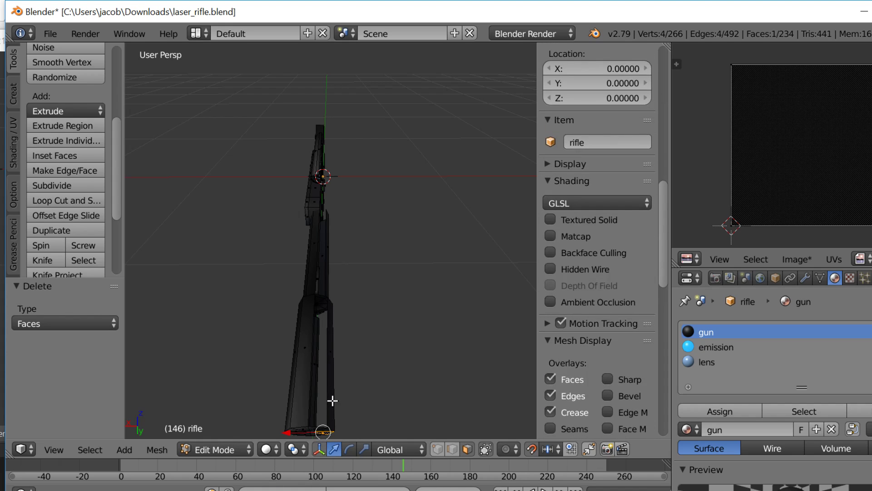
key(shift+f)
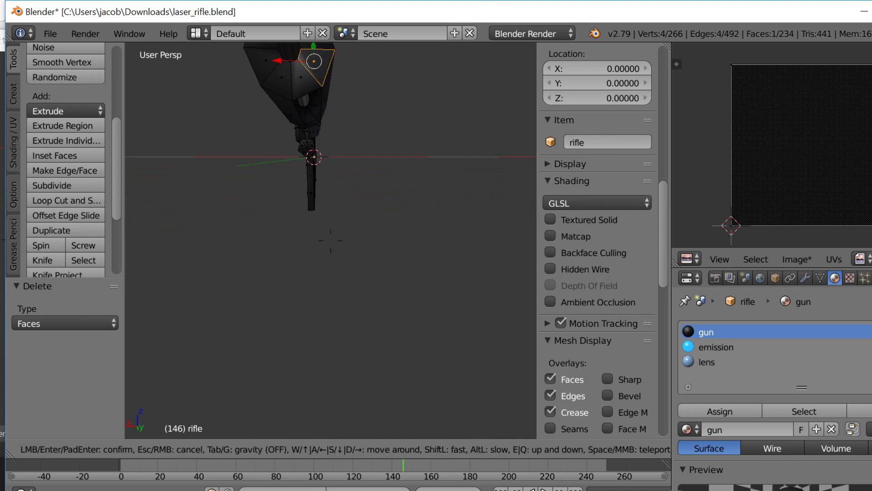
click(323, 283)
shift+right_click(327, 297)
shift+right_click(340, 255)
shift+right_click(330, 236)
key(x)
click(344, 266)
Step: Delete the remaining long outer faces on the cut side of the thick front barrel section
right_click(356, 262)
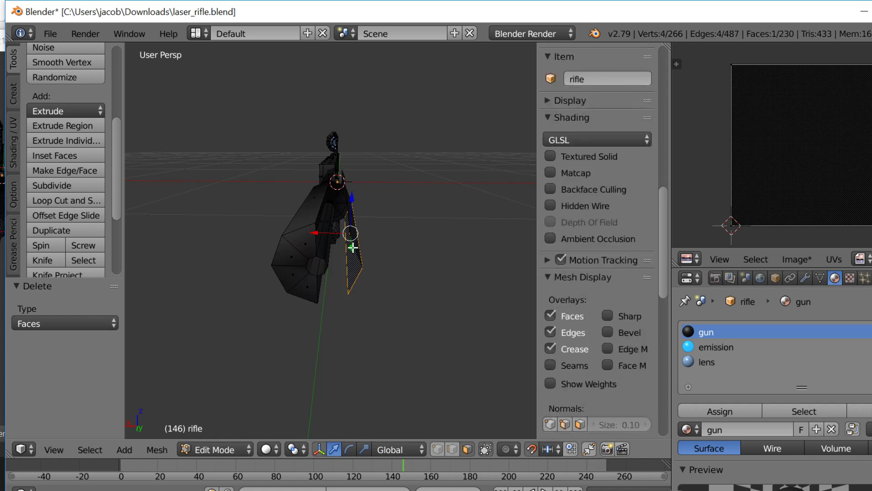
key(x)
click(356, 248)
Step: Select the long inner bore faces on the cut side of the thick front barrel section and delete them
scroll(597, 273, down, 6)
key(shift+f)
key(d)
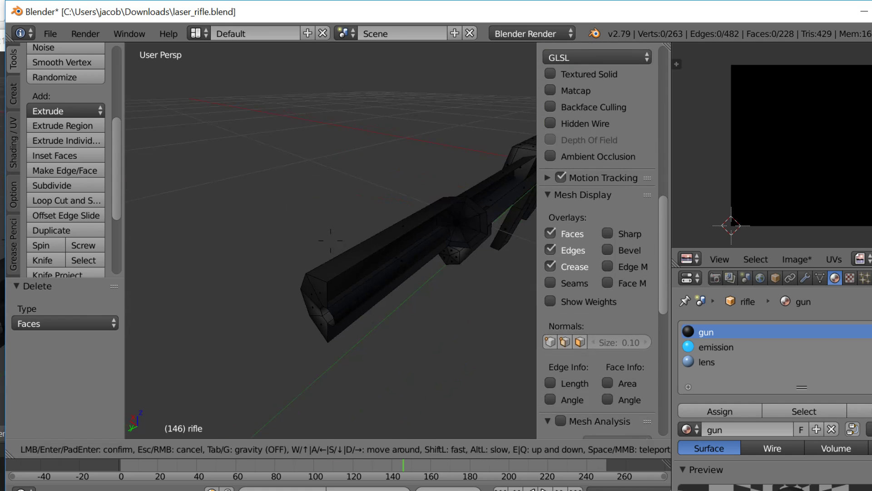
key(e)
click(320, 253)
right_click(312, 253)
shift+right_click(300, 260)
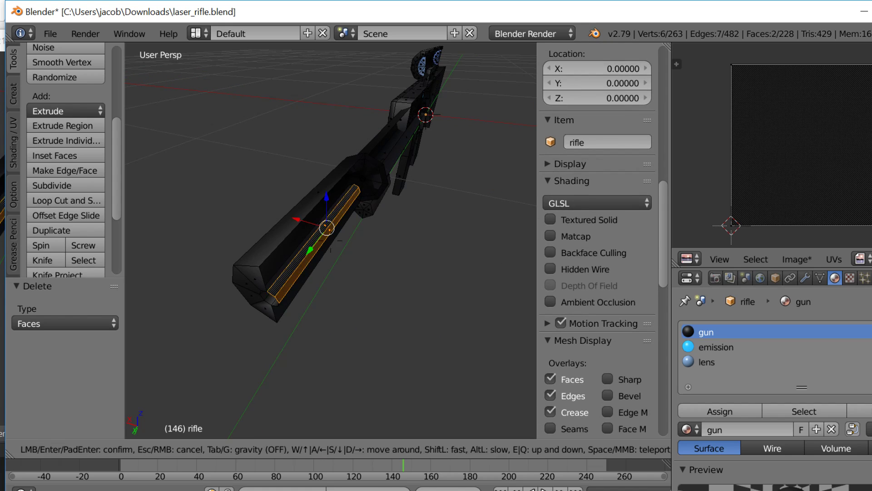
key(shift+f)
key(w)
key(q)
click(330, 240)
shift+right_click(282, 198)
shift+right_click(273, 204)
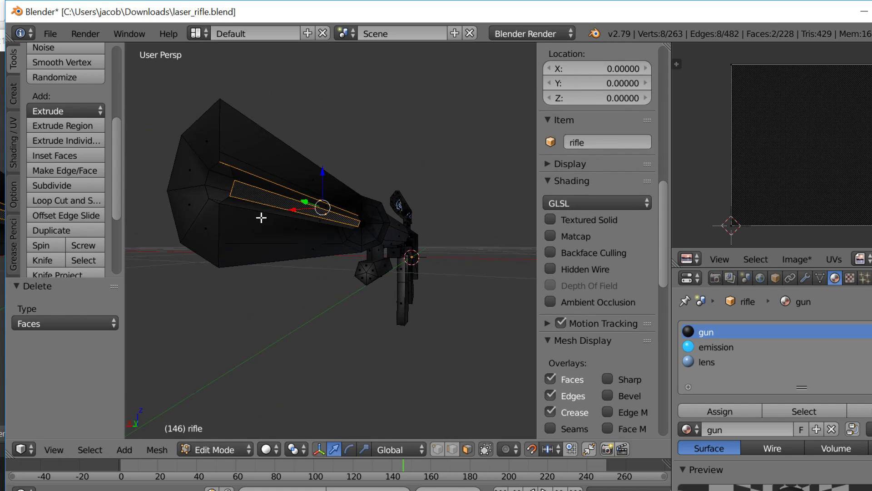
shift+right_click(261, 207)
key(x)
click(412, 282)
key(shift+f)
key(d)
key(e)
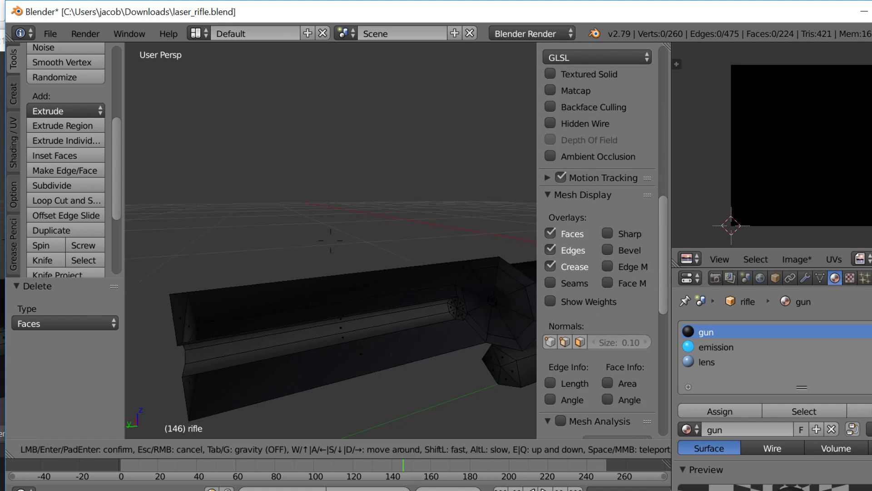
key(w)
click(307, 261)
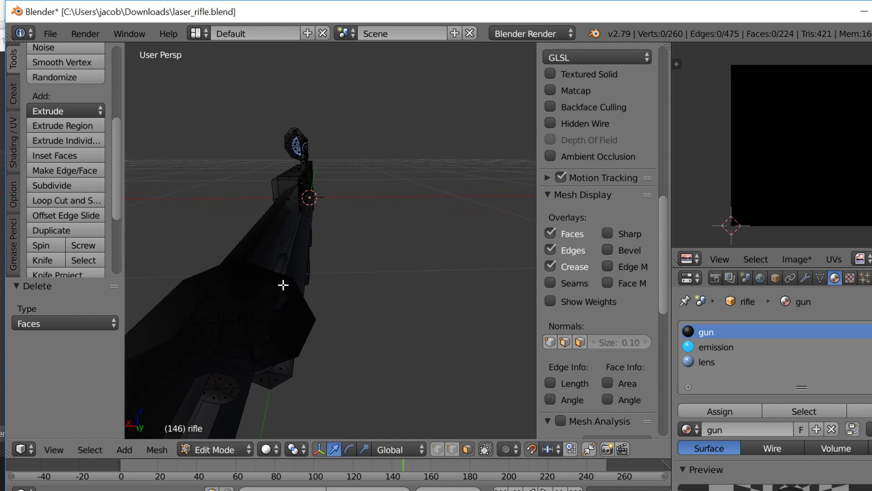
right_click(270, 340)
right_click(286, 312)
right_click(283, 286)
right_click(253, 278)
key(a)
right_click(282, 336)
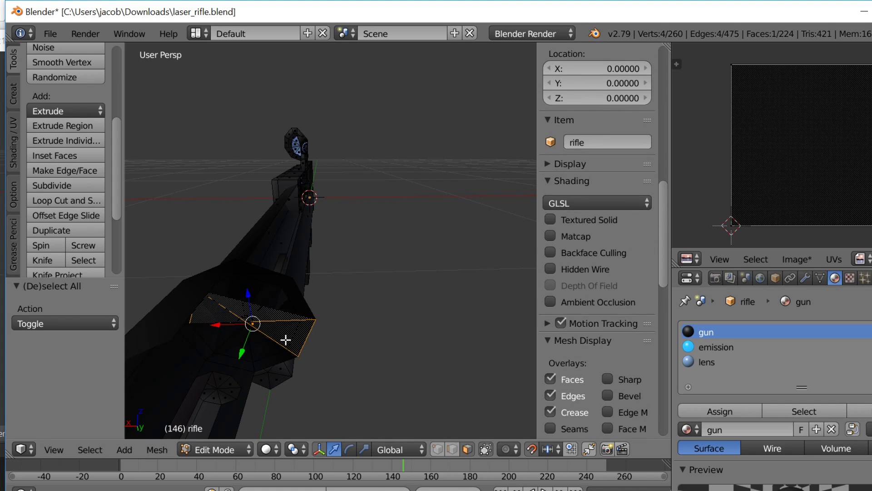
key(a)
alt+right_click(278, 349)
key(a)
Step: Select the five step faces on the cut side where the thin barrel meets the thick front section and delete them
key(shift+f)
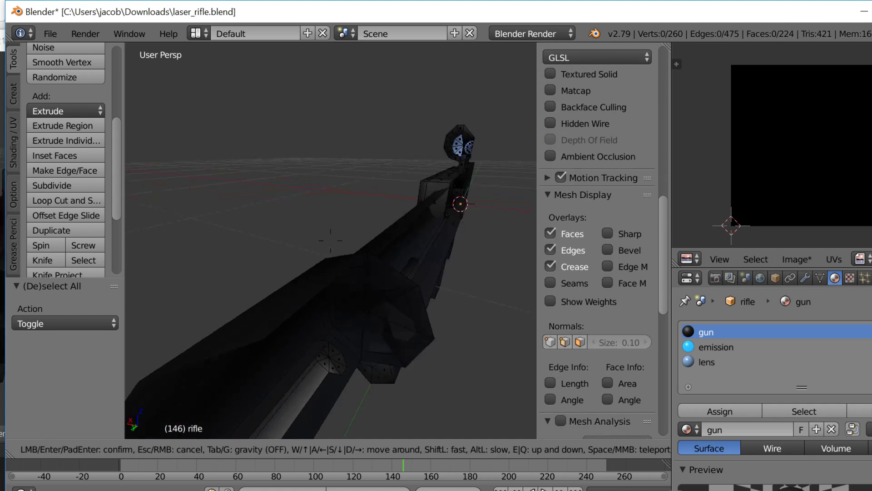
click(330, 240)
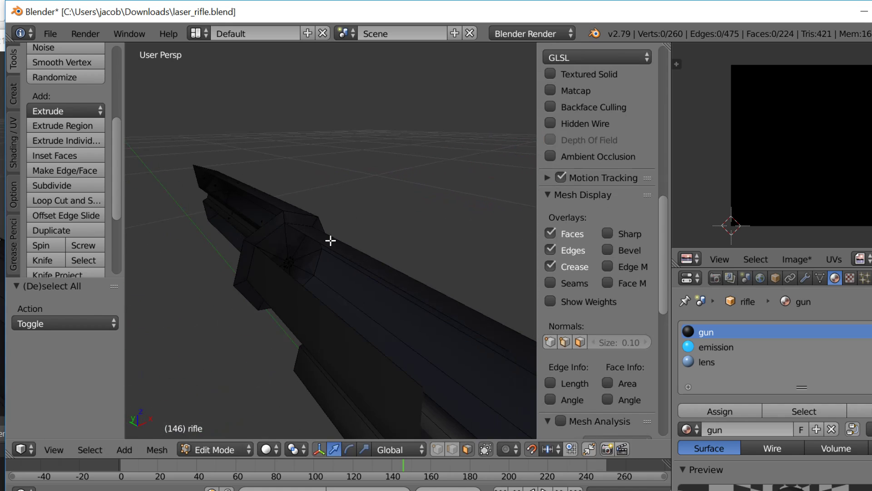
right_click(277, 232)
key(a)
right_click(300, 240)
shift+right_click(289, 235)
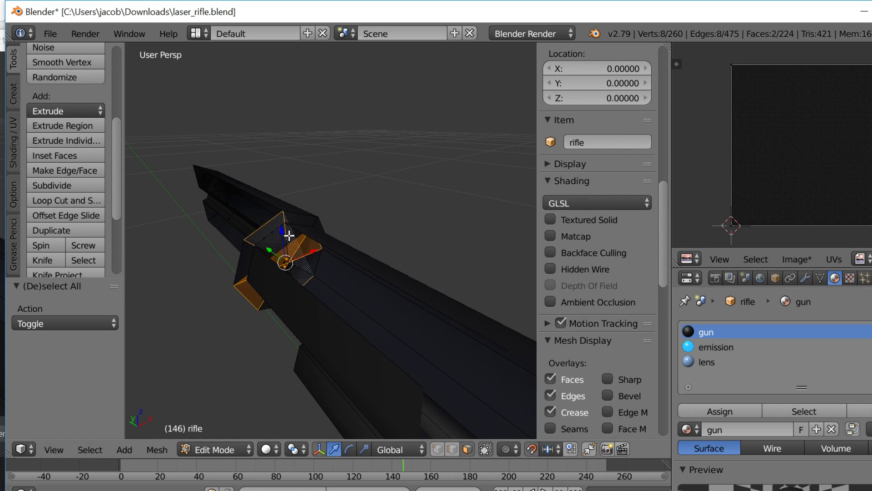
shift+right_click(249, 260)
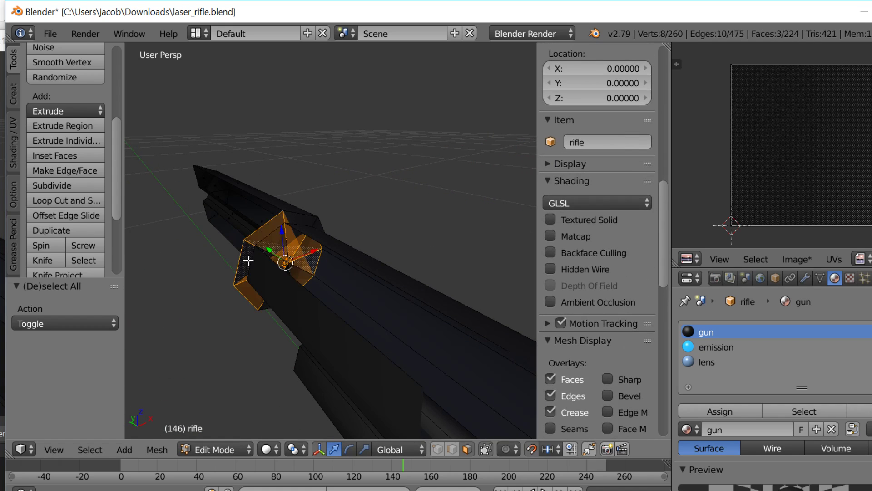
shift+right_click(308, 221)
shift+right_click(318, 224)
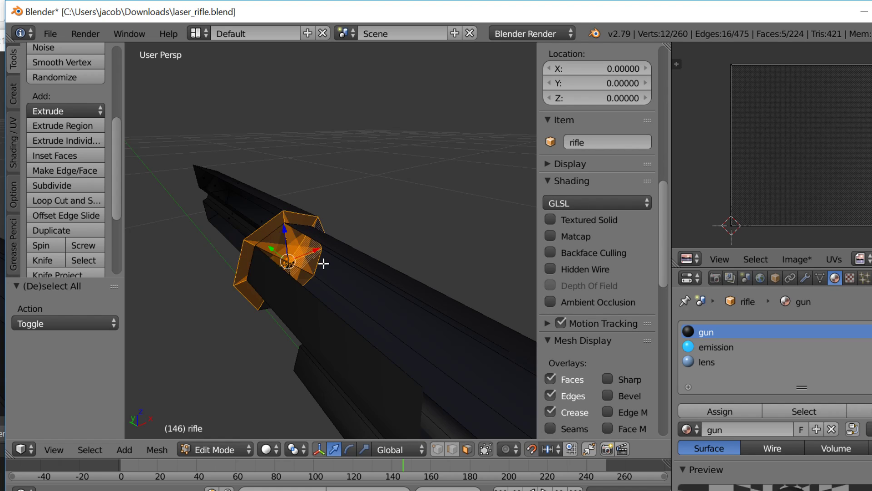
key(x)
click(323, 262)
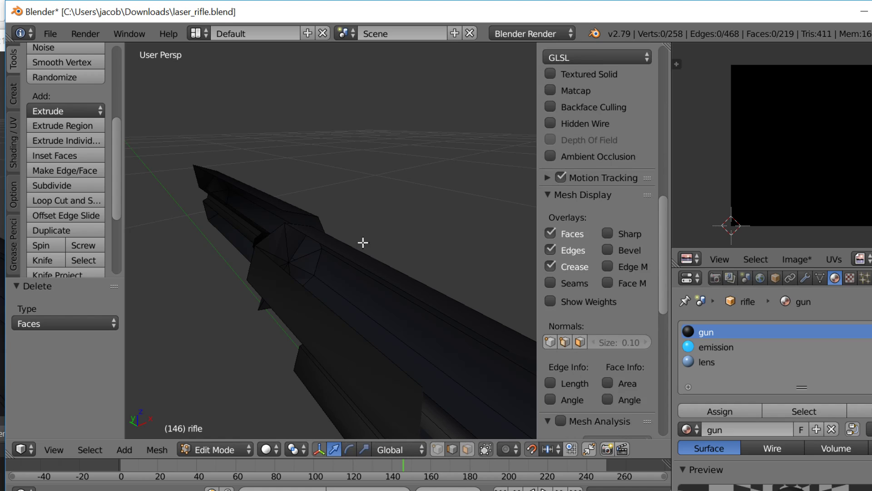
Step: Delete the leftover edges across the joint between the thin barrel and thick front section on the cut side
alt+right_click(322, 211)
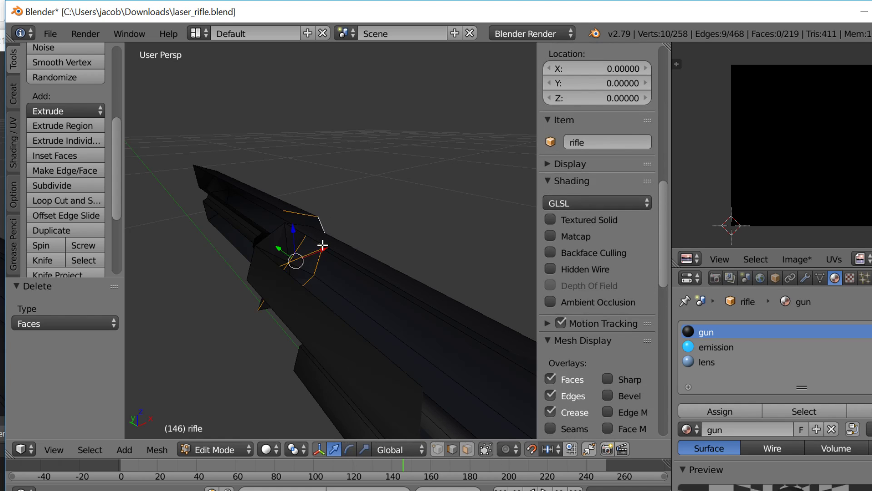
right_click(299, 261)
shift+right_click(295, 252)
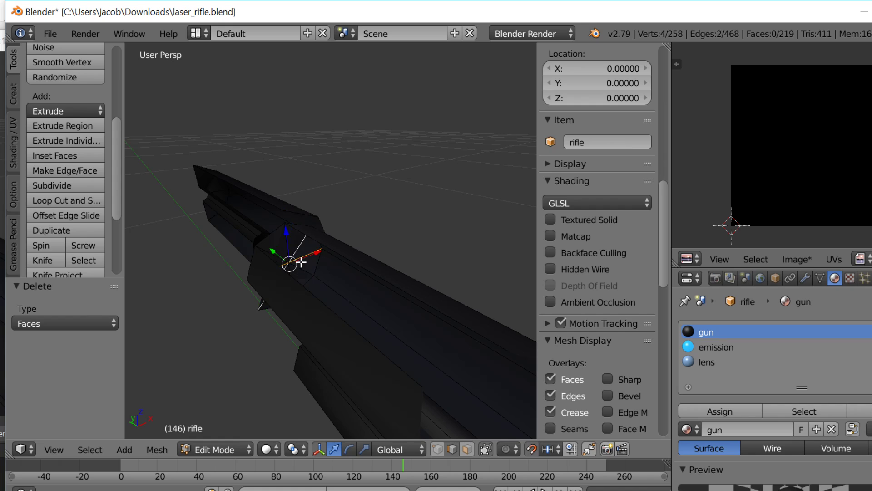
key(x)
click(301, 240)
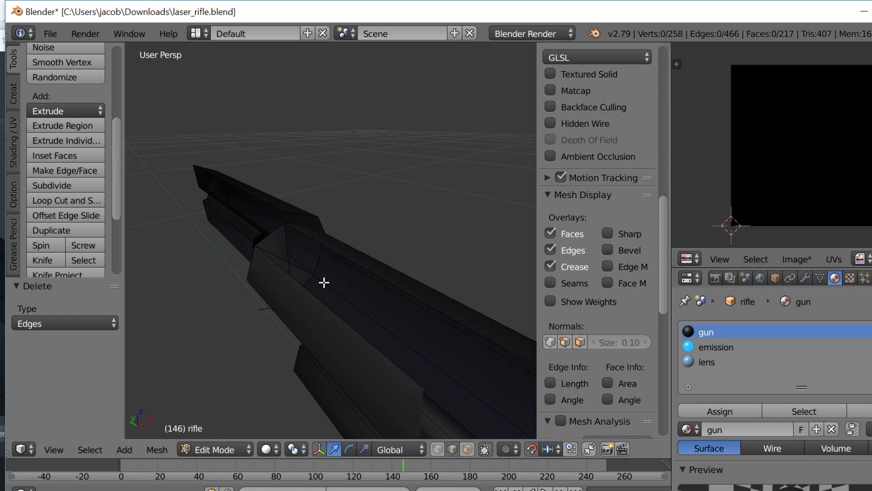
alt+right_click(323, 217)
alt+right_click(288, 252)
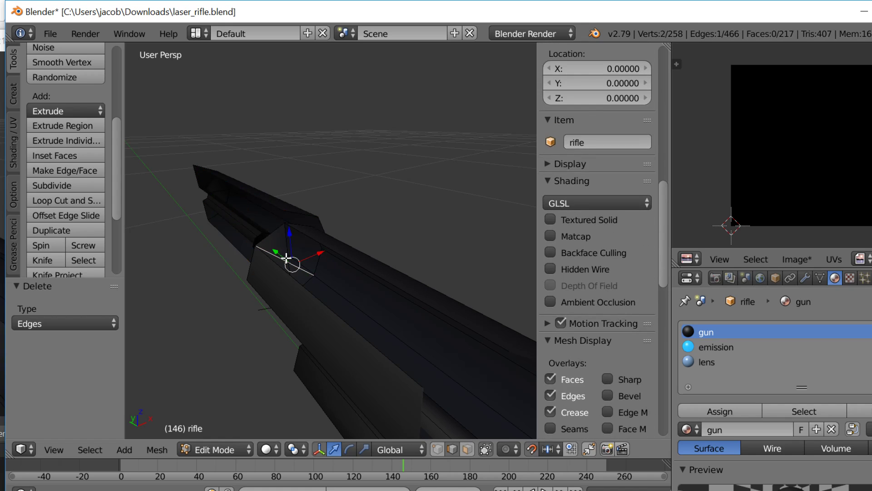
key(x)
click(302, 249)
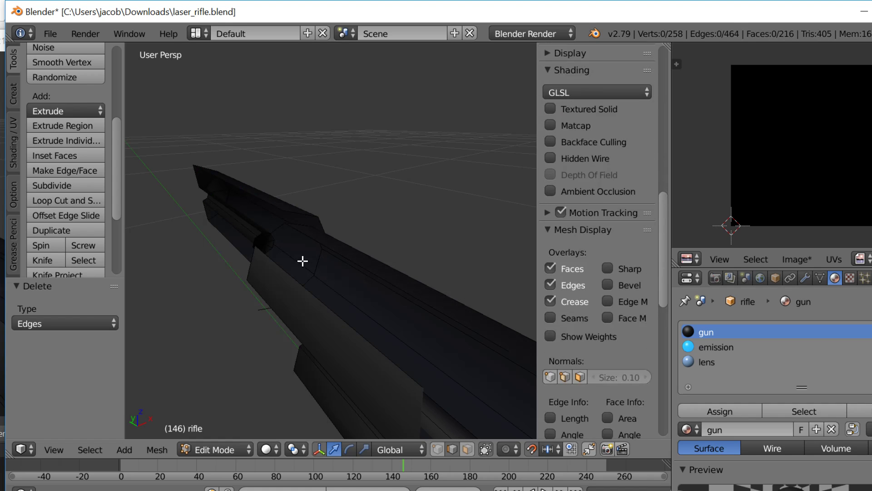
Step: Fill the open edge loop at the joint between the two barrel sections with a face and triangulate it
alt+right_click(321, 222)
key(a)
key(shift+f)
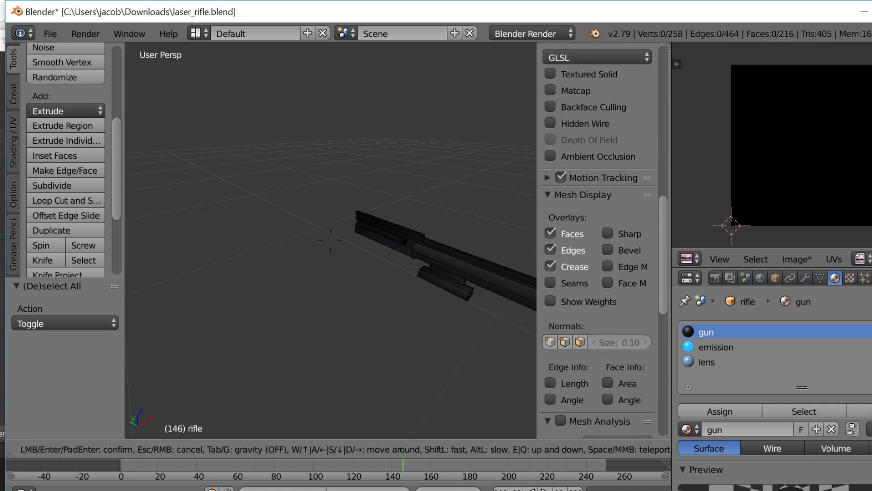
key(a)
key(d)
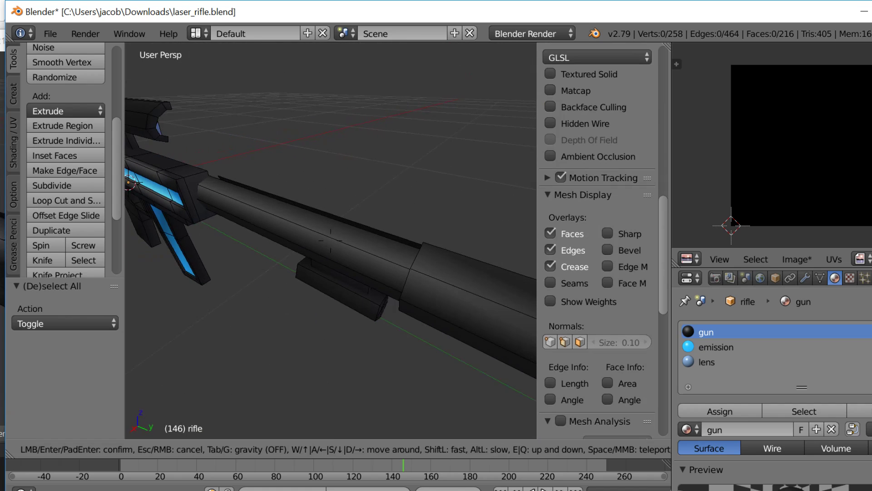
key(s)
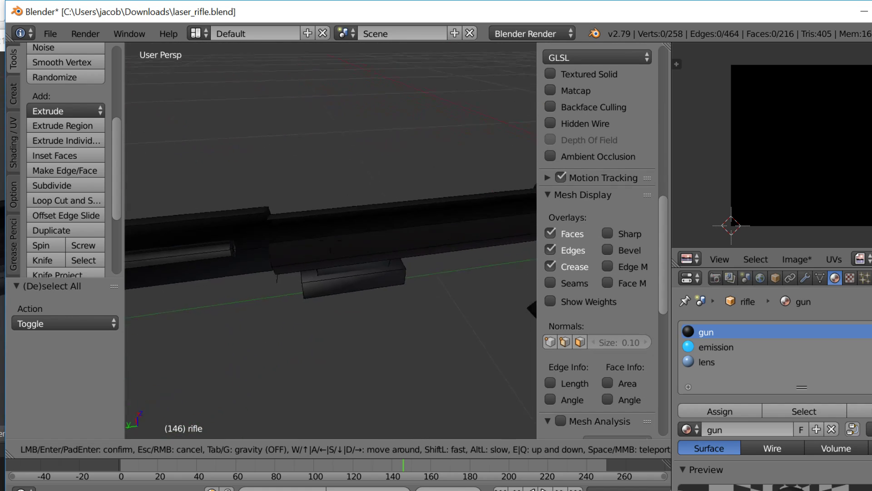
click(340, 232)
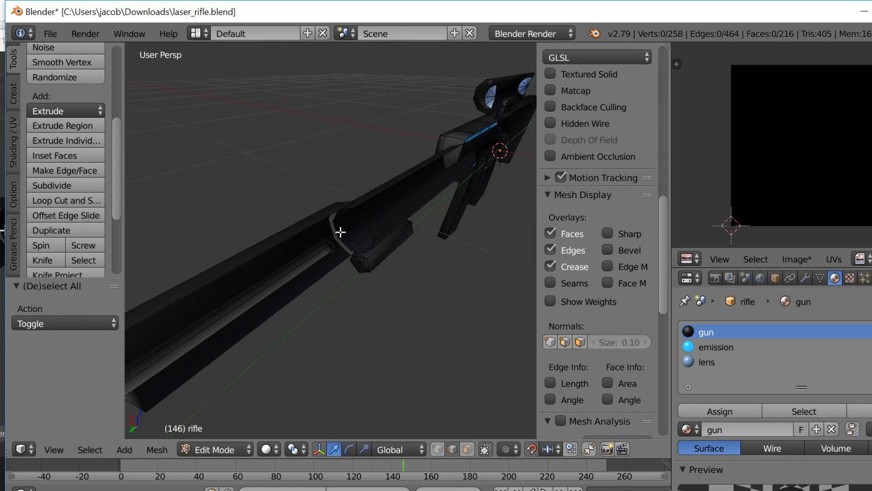
alt+right_click(333, 234)
key(f)
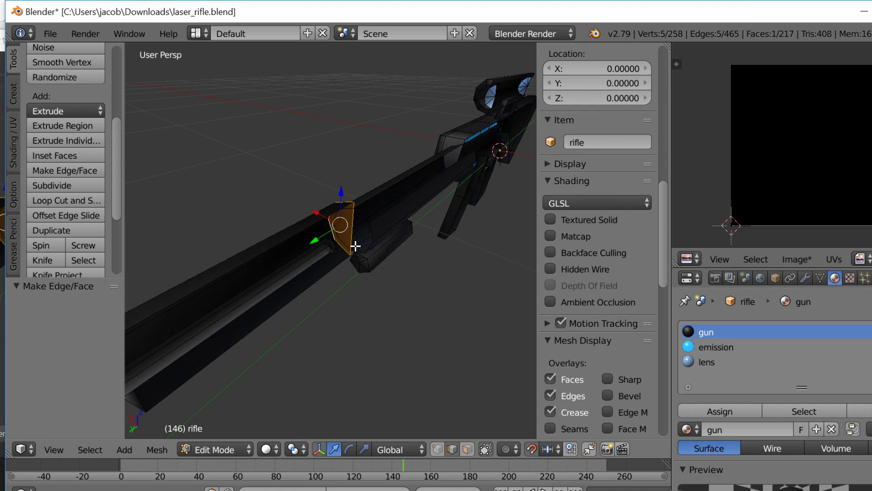
key(ctrl+t)
Step: Inspect the halved barrel and its filled joint from several sides in Object Mode
key(Tab)
key(a)
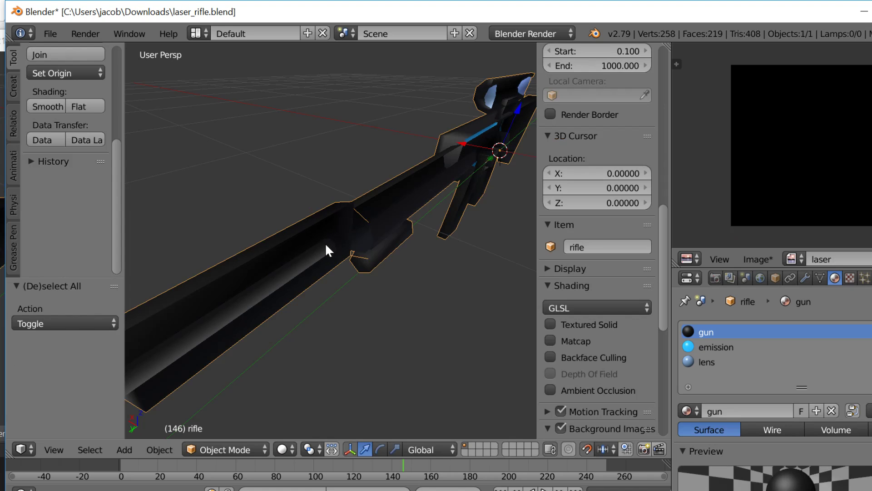
key(a)
key(shift+f)
key(s)
key(a)
key(d)
key(w)
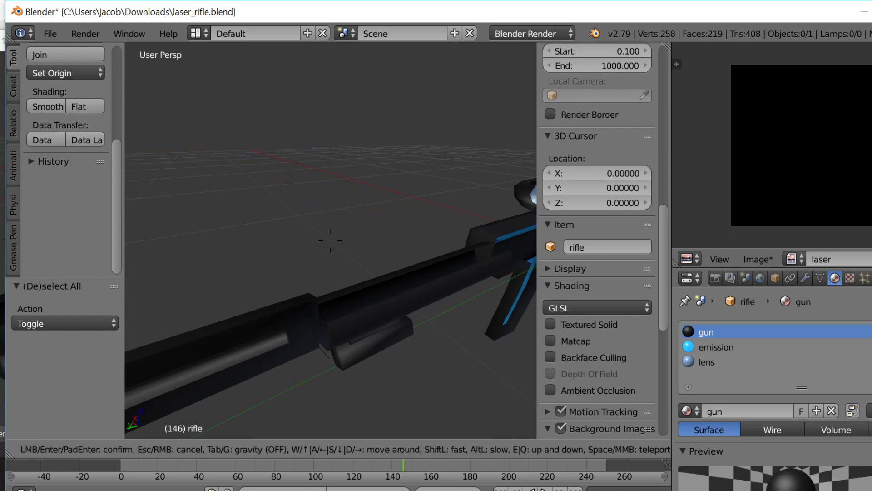
key(a)
key(q)
key(a)
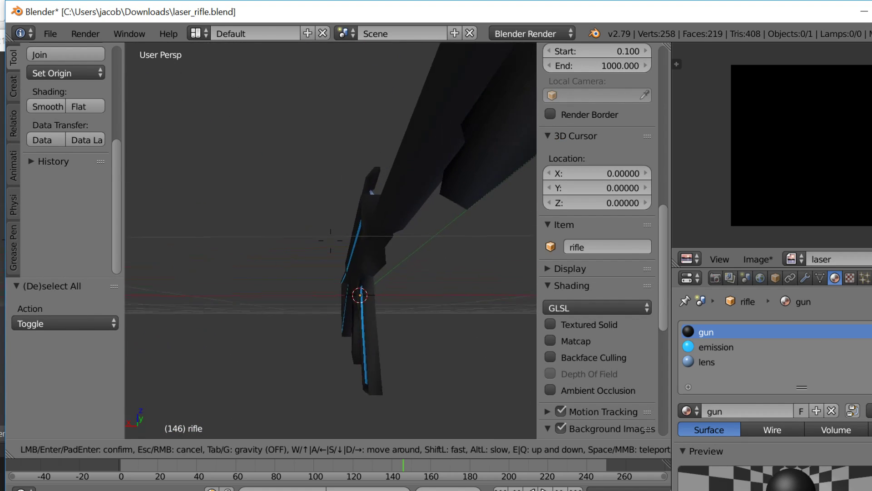
key(d)
click(330, 241)
Step: Back in Edit Mode, subdivide the front and rear top edges of the under-barrel piece
key(Tab)
key(shift+f)
key(s)
key(d)
key(e)
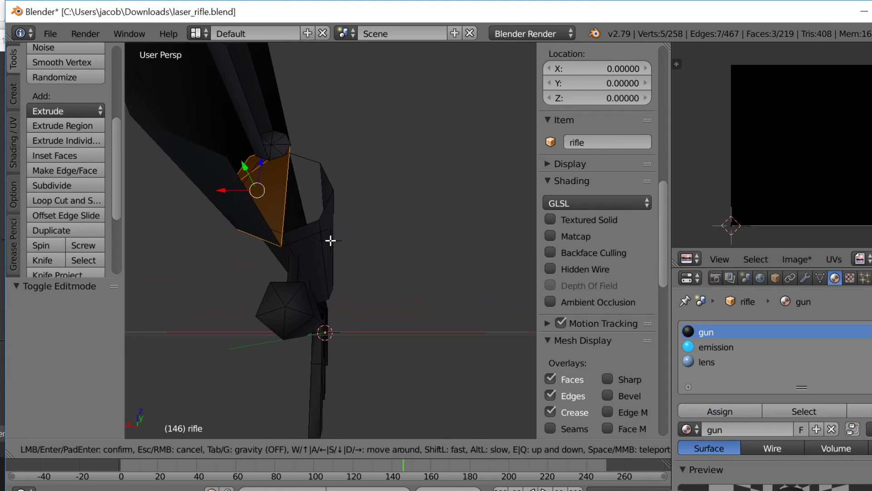
click(331, 241)
right_click(297, 309)
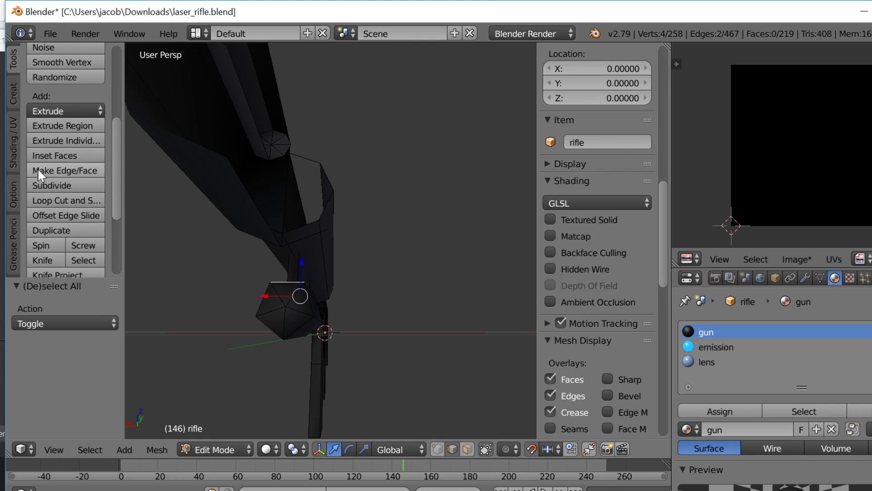
click(52, 186)
Step: Connect the centre vertex of the under-barrel piece's front cap to the midpoint of its top edge
key(a)
right_click(286, 304)
shift+right_click(289, 282)
key(j)
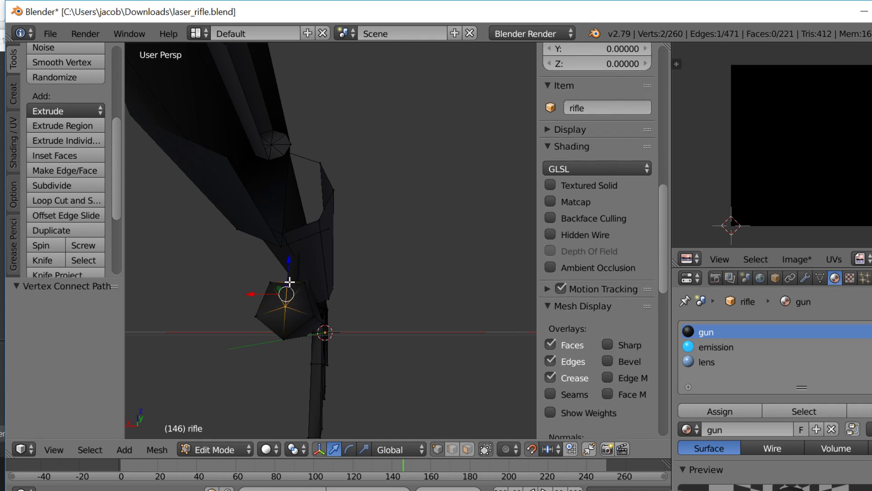
Step: Delete the two front cap corner vertices on the cut side of the under-barrel piece
key(a)
scroll(598, 227, down, 5)
right_click(321, 313)
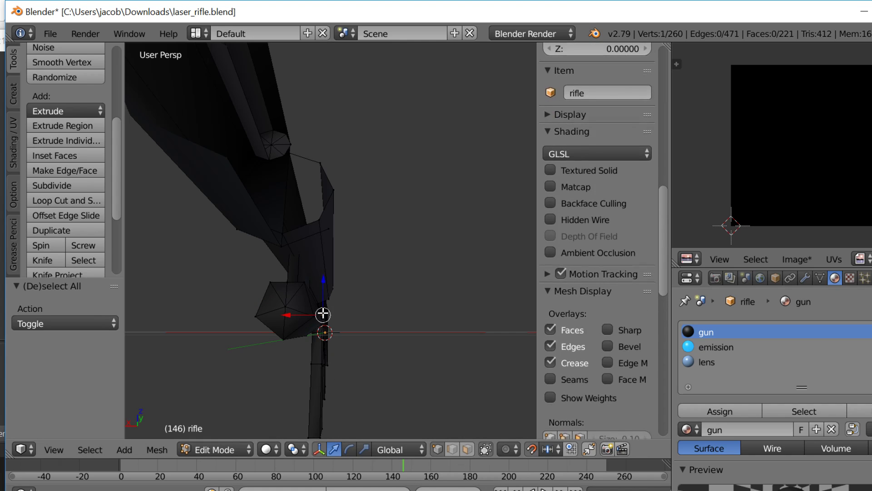
shift+right_click(306, 285)
key(x)
click(313, 299)
Step: Connect the centre vertex of the under-barrel piece's rear cap to the midpoint of its top edge
key(shift+f)
key(w)
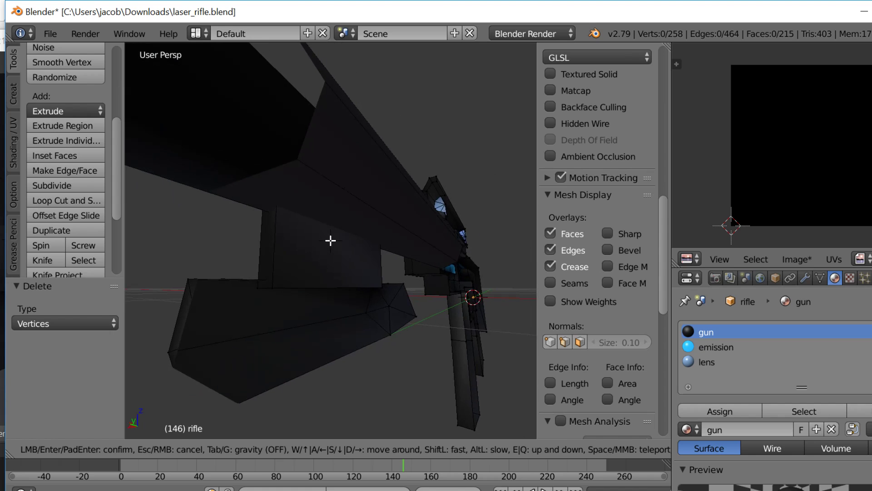
click(452, 289)
right_click(411, 316)
right_click(389, 305)
shift+right_click(391, 287)
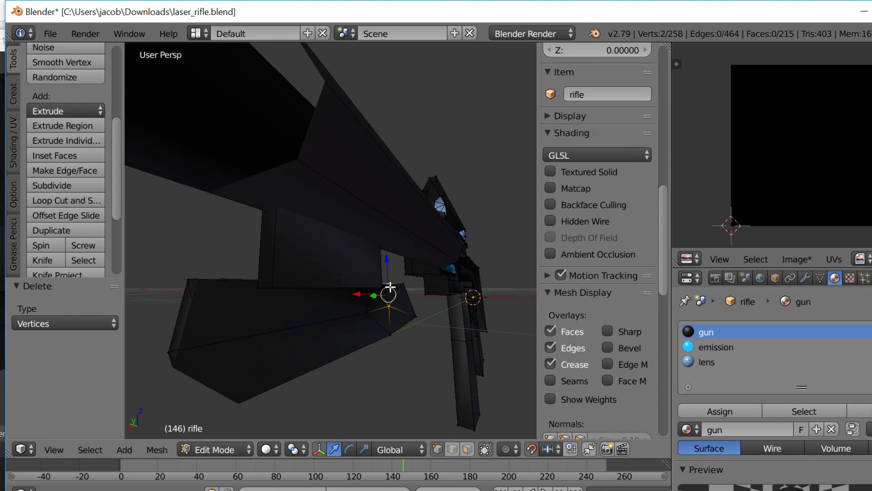
key(j)
Step: Delete the two rear cap corner vertices on the cut side of the under-barrel piece
key(a)
right_click(411, 280)
right_click(407, 290)
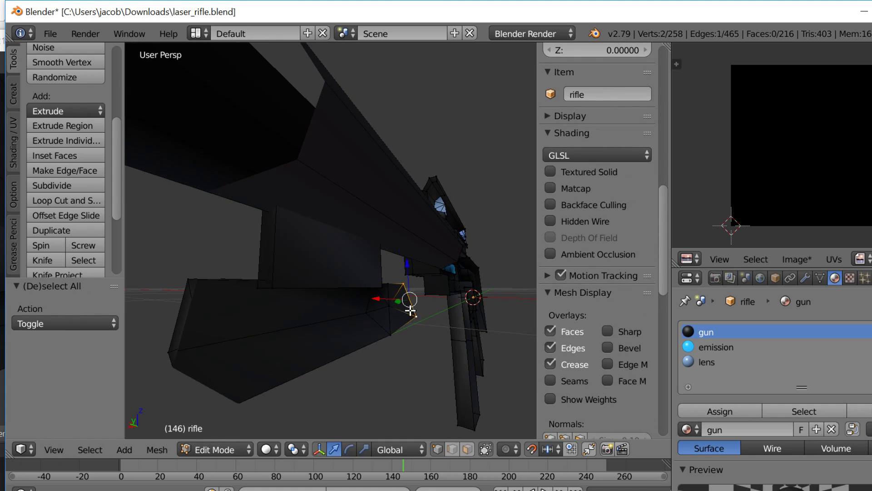
shift+right_click(415, 318)
key(x)
click(416, 328)
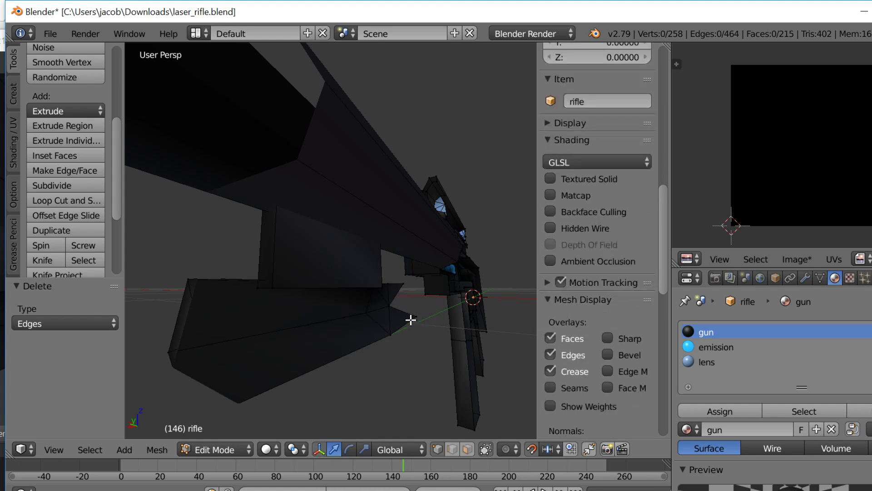
key(ctrl+z)
key(x)
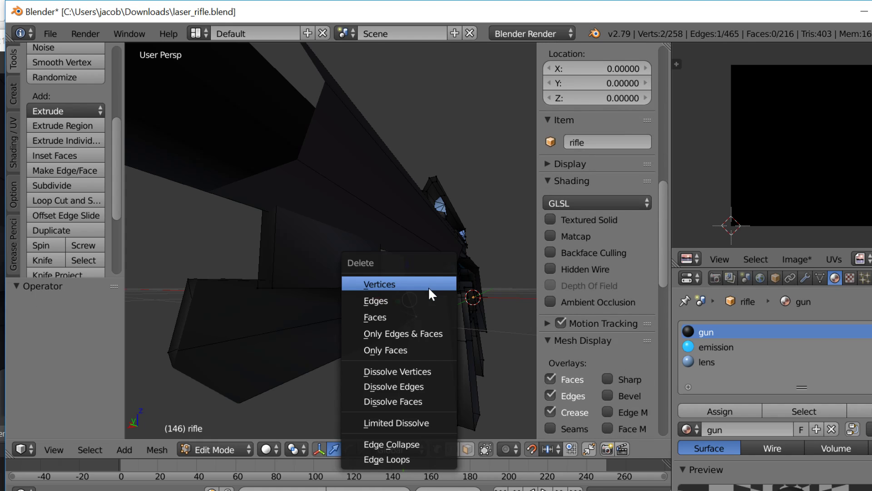
click(429, 285)
Step: Subdivide the crosswise edges of the mount block between the barrel and the under-barrel piece with one cut
key(Tab)
key(shift+f)
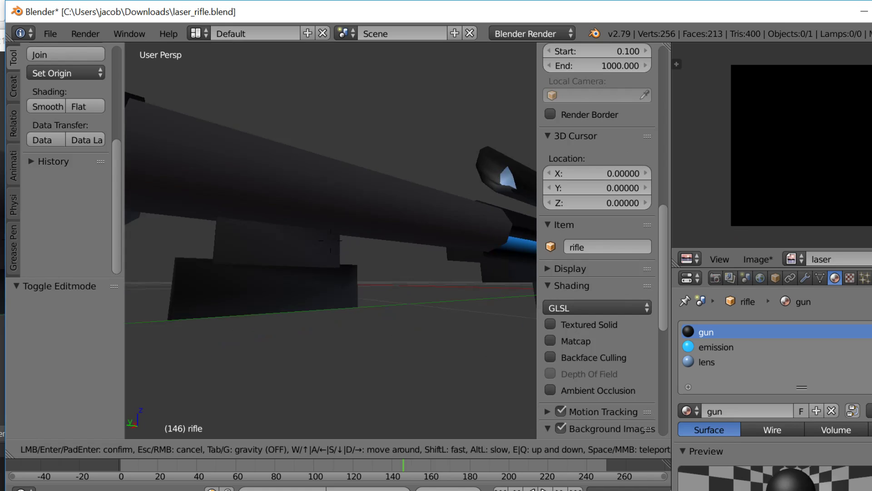
click(347, 246)
right_click(347, 247)
key(Tab)
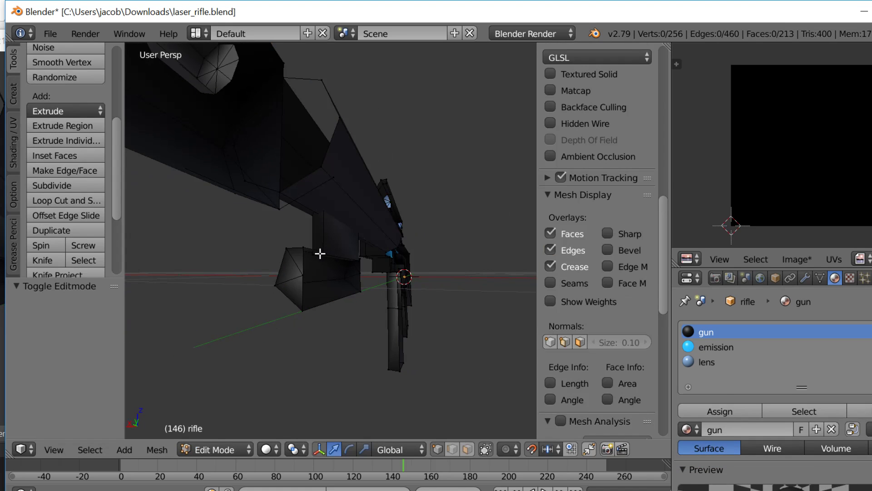
key(l)
key(a)
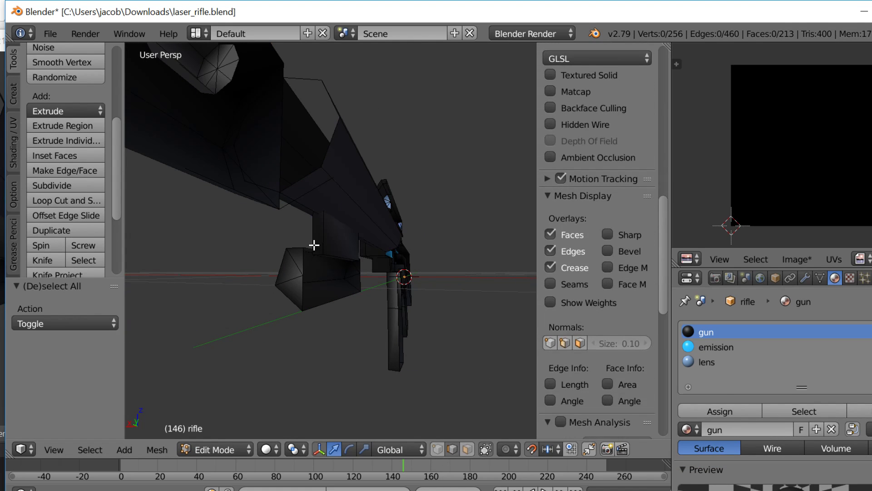
click(83, 186)
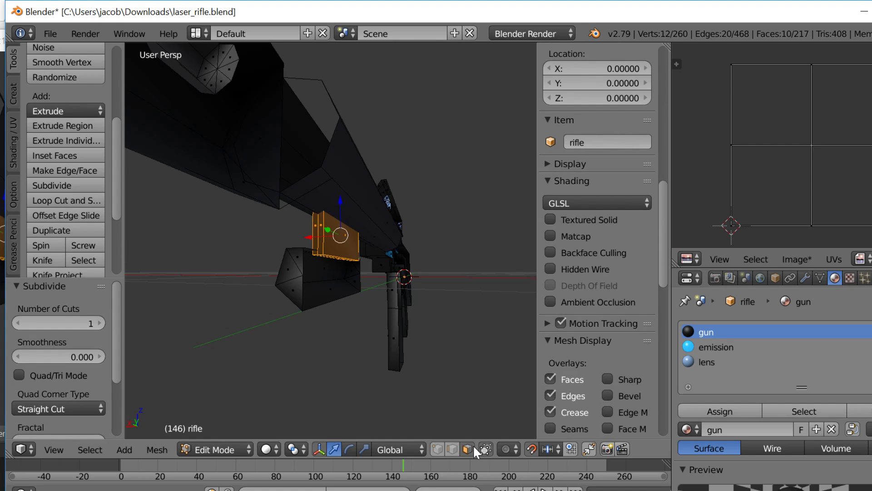
Step: Delete the end face on the cut side of the mount block above the under-barrel piece
right_click(333, 249)
key(x)
click(303, 252)
key(Tab)
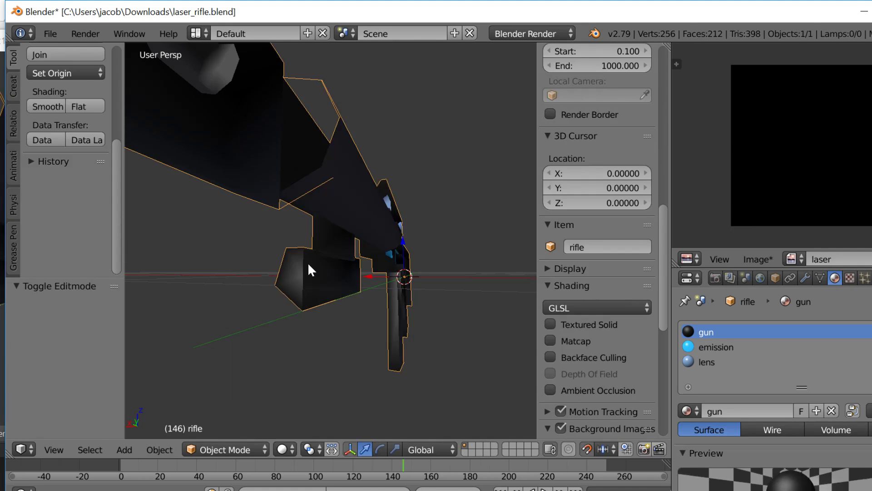
Step: Delete the three leftover faces covering the open cut side of the rifle's body and barrel
key(shift+f)
key(d)
key(w)
key(e)
key(a)
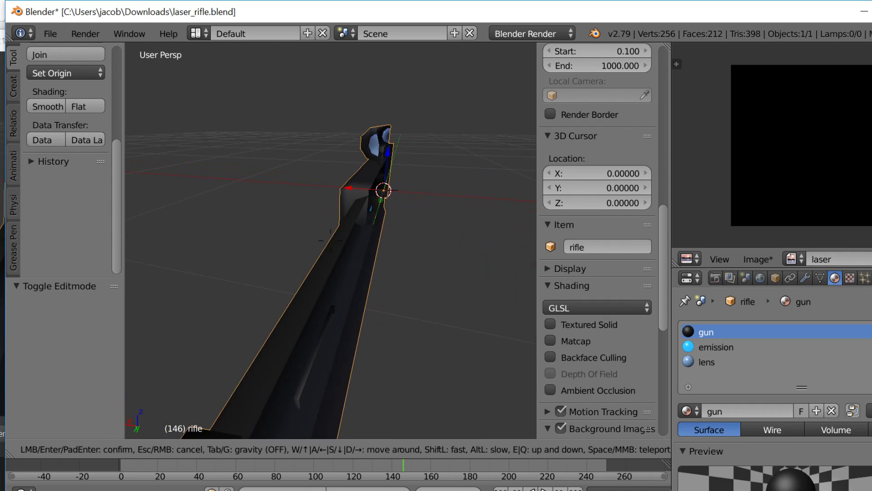
click(334, 242)
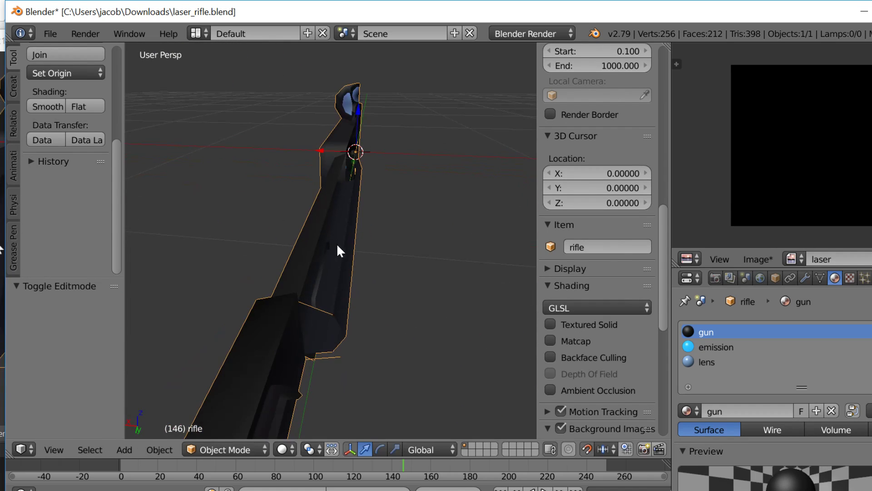
key(Tab)
right_click(350, 258)
key(x)
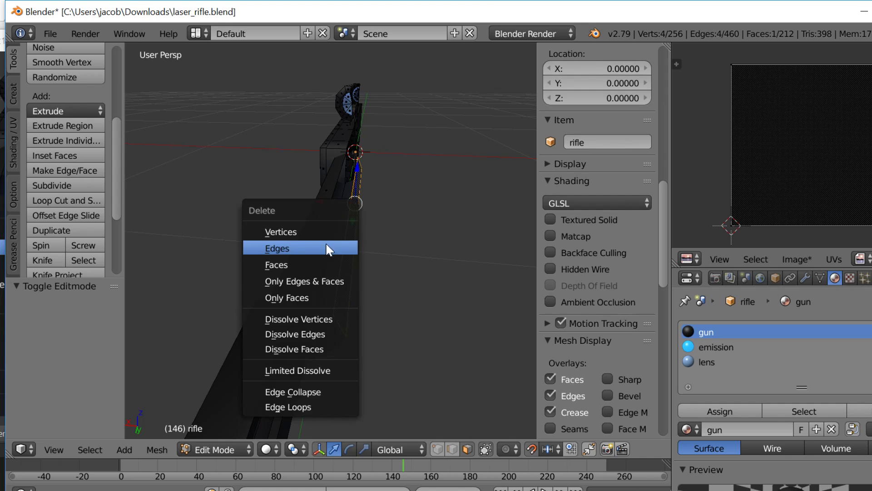
click(321, 266)
right_click(344, 300)
key(x)
click(344, 303)
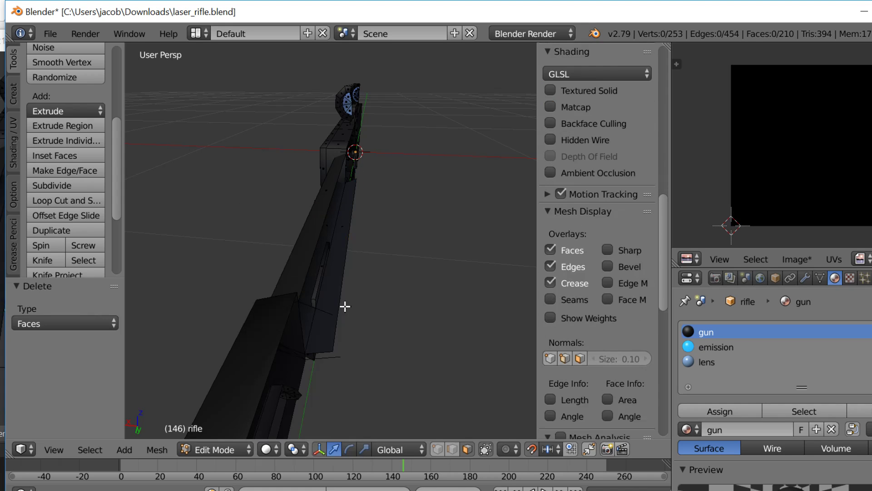
right_click(336, 307)
key(x)
click(337, 306)
key(Tab)
key(Tab)
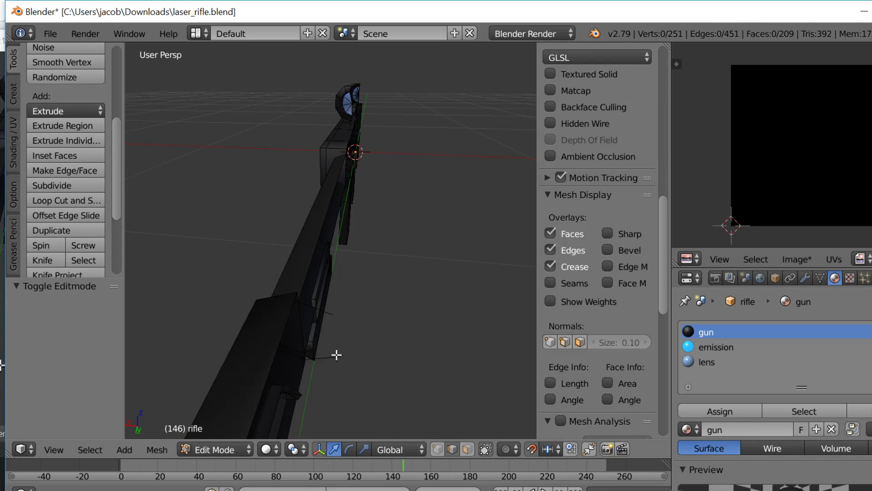
Step: Delete the two stray loose edges sticking out on the cut side of the barrel and leave Edit Mode
right_click(336, 355)
shift+right_click(327, 312)
key(x)
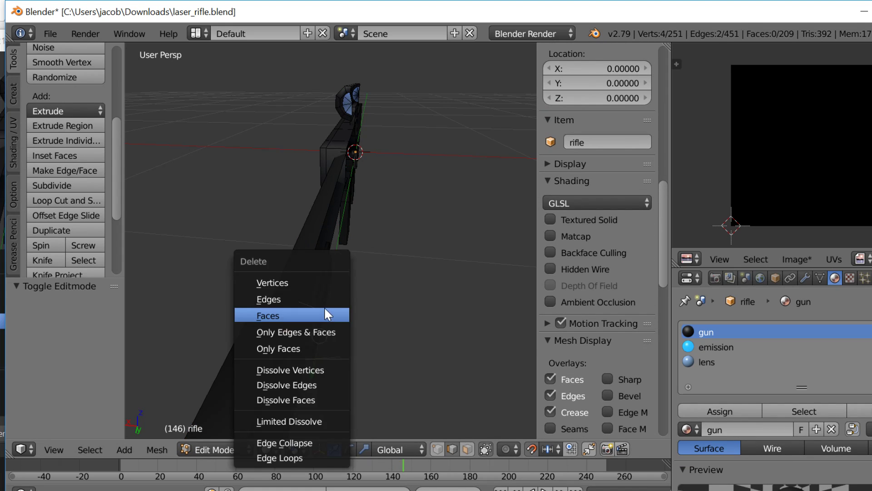
click(325, 299)
key(Tab)
Step: Select the entire halved rifle mesh in Edit Mode and unwrap its UVs
key(shift+f)
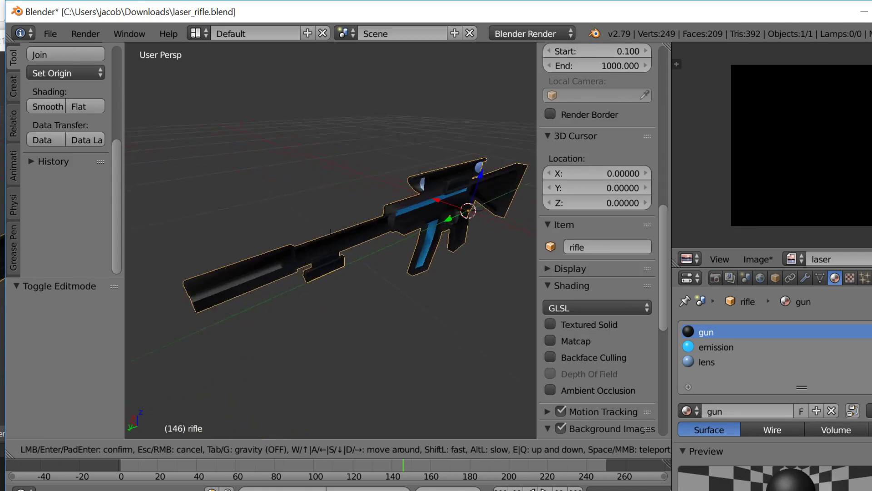
key(w)
click(348, 284)
key(Tab)
key(a)
key(shift+f)
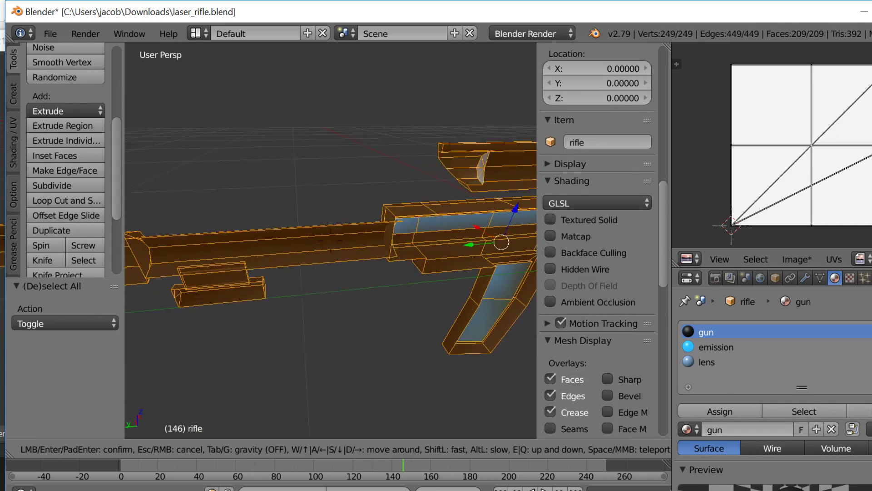
key(d)
key(w)
key(s)
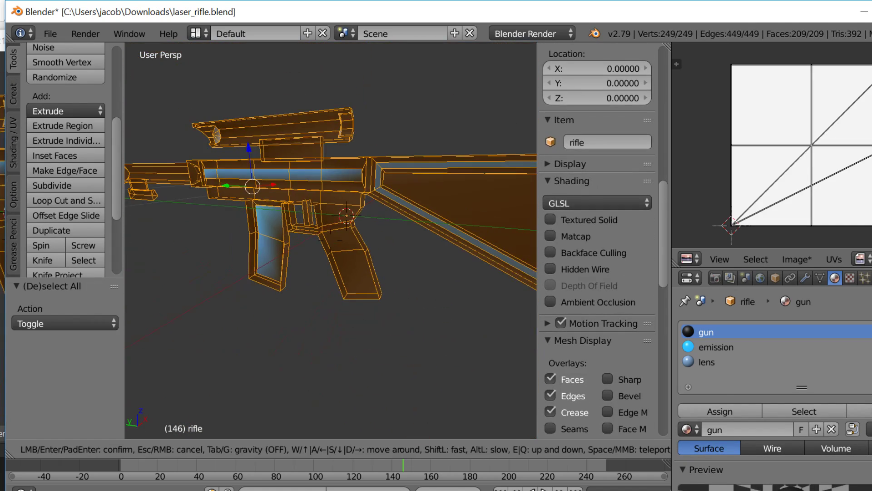
click(331, 240)
click(13, 142)
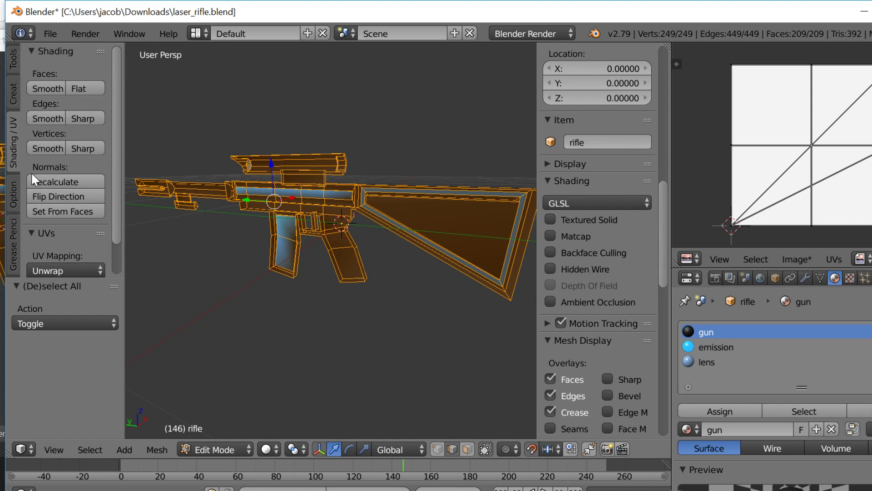
click(70, 268)
click(72, 287)
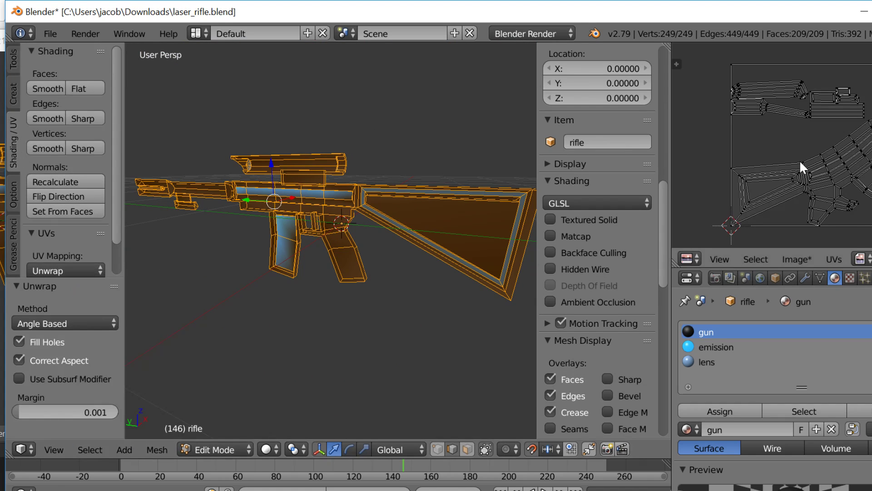
Step: Select all UVs in the UV editor and run Unwrap again on the whole rifle
key(a)
key(a)
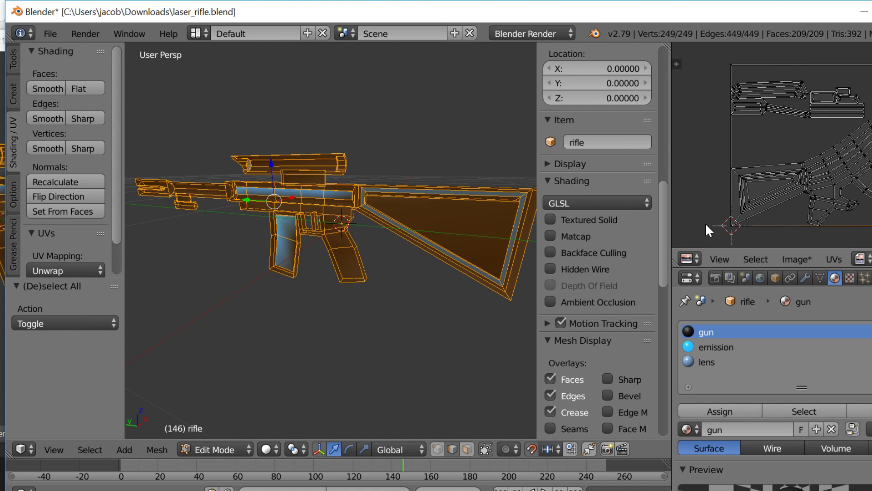
key(a)
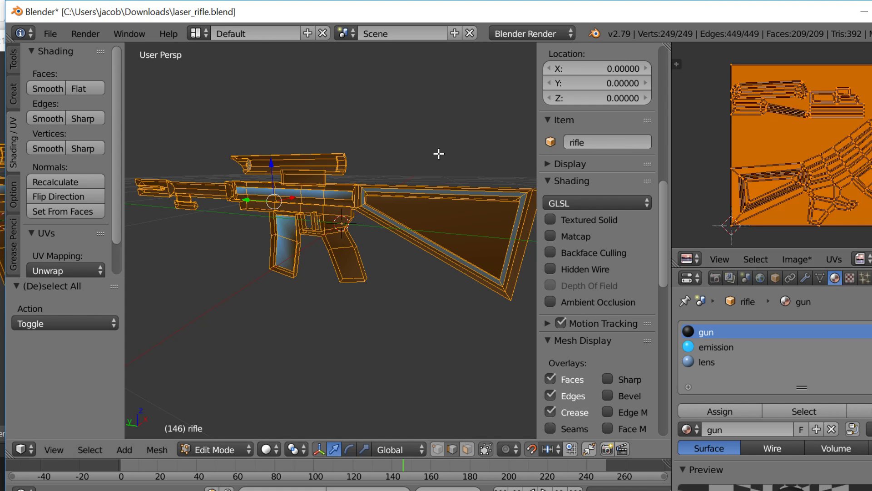
click(53, 269)
click(59, 285)
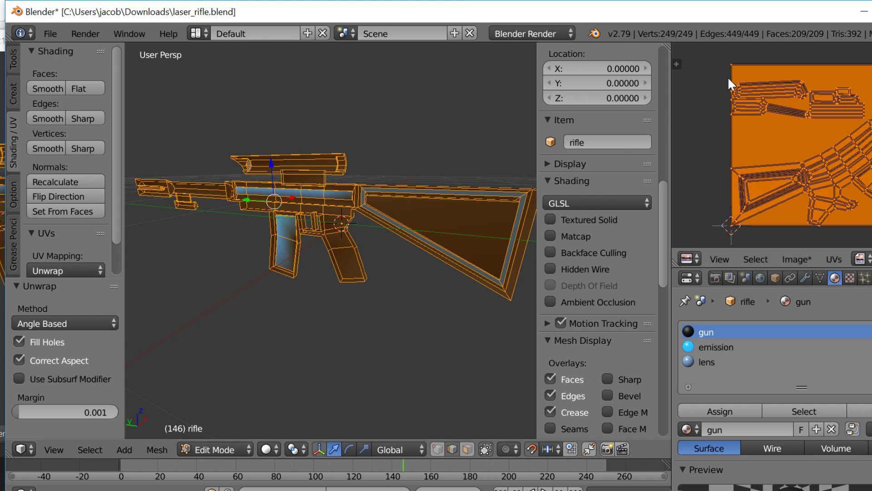
Step: Reveal any hidden geometry in the rifle mesh and reselect everything
key(shift+f)
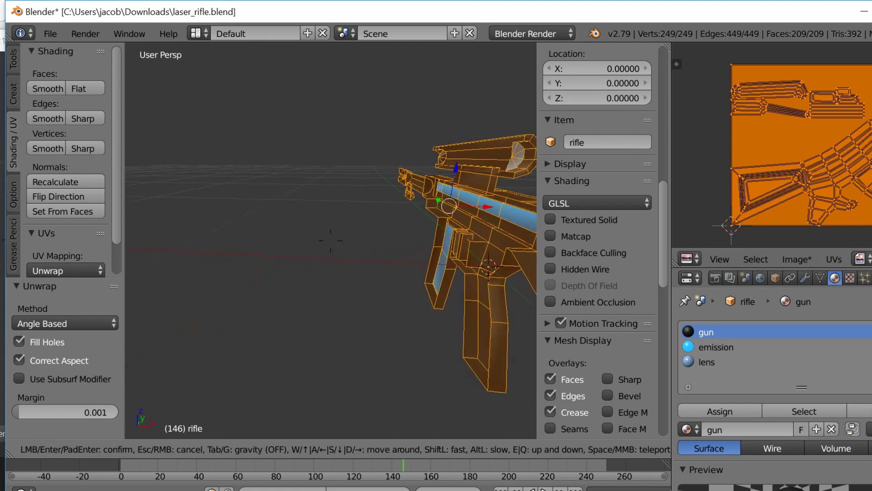
click(320, 297)
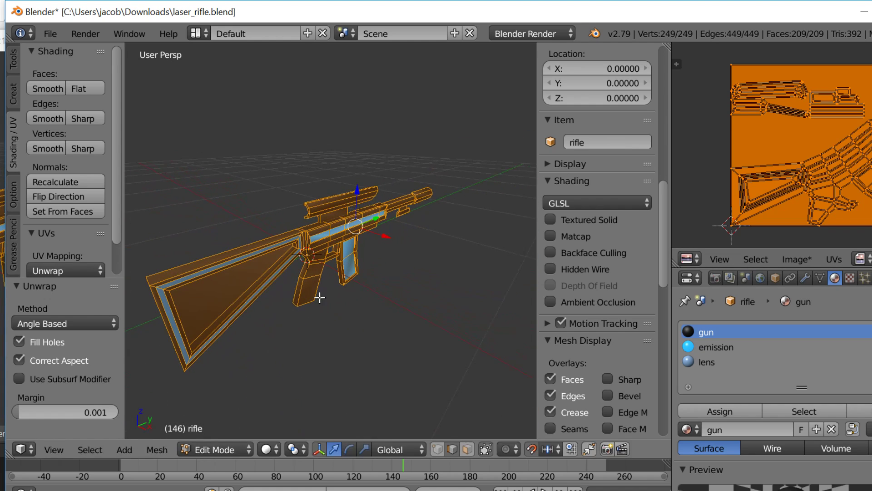
key(alt+h)
key(a)
key(a)
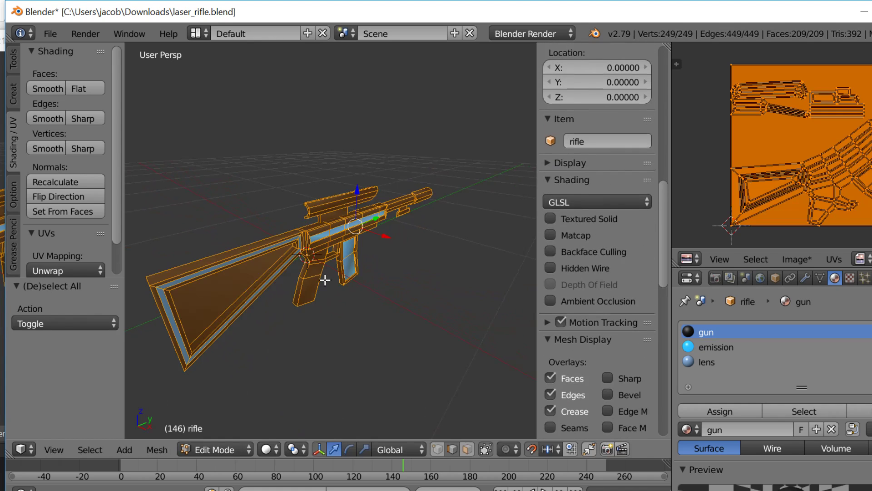
key(alt+h)
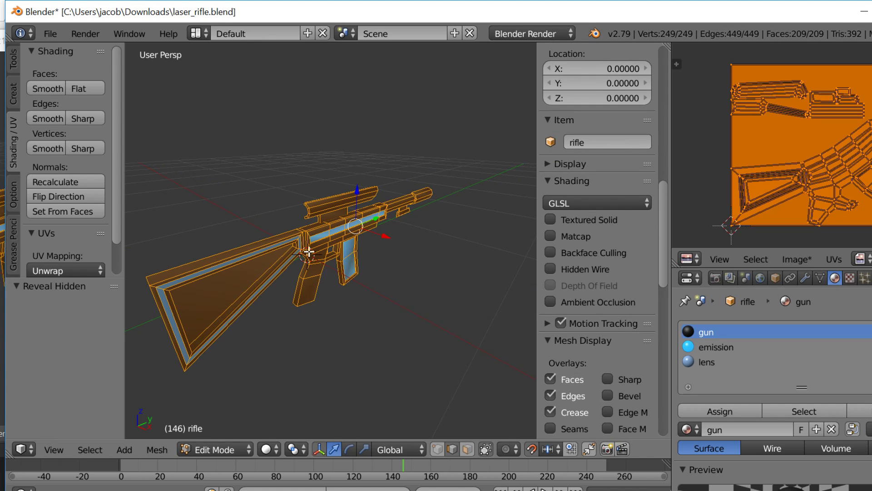
Step: Circle-select the corner UVs of the oversized island that fills the whole UV square to examine it
key(a)
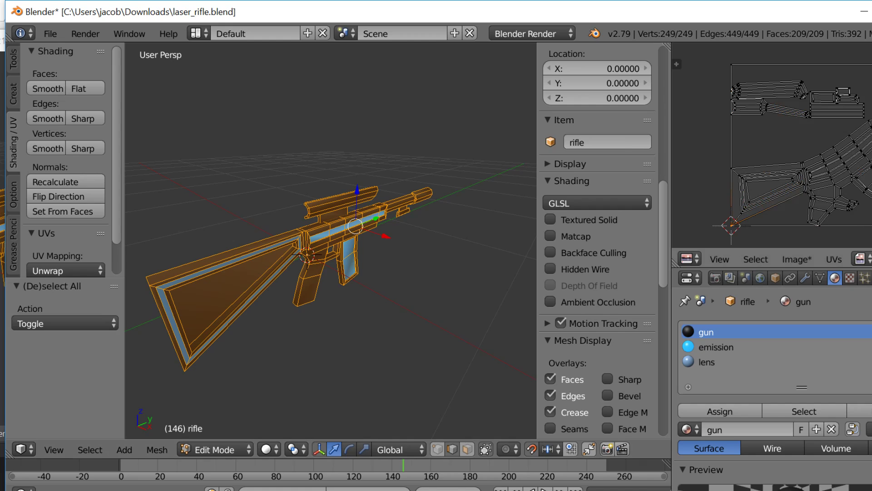
key(c)
click(735, 60)
click(724, 231)
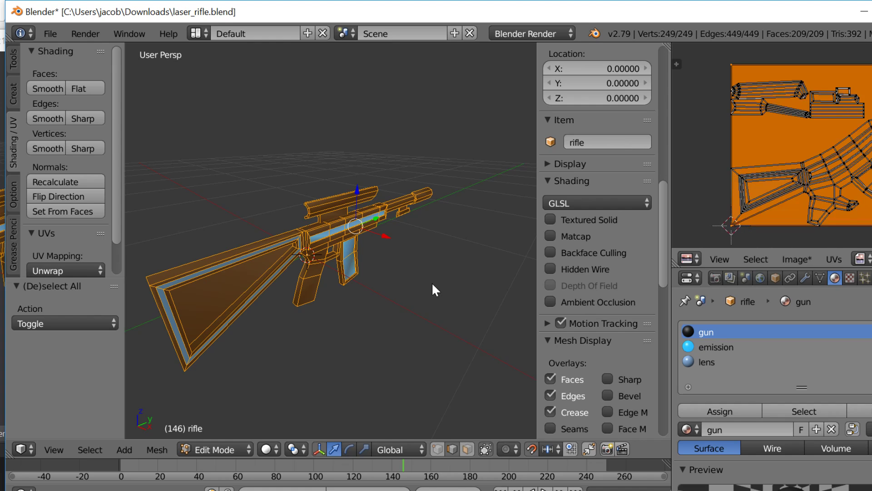
key(Escape)
key(a)
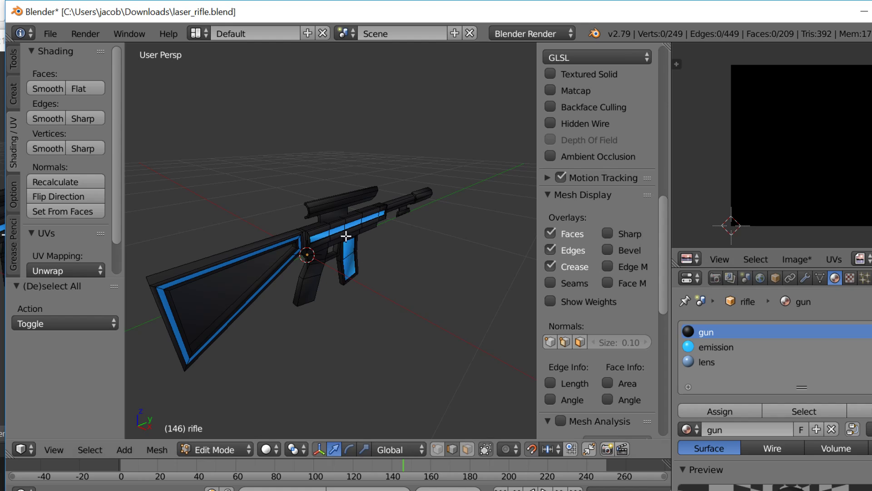
key(a)
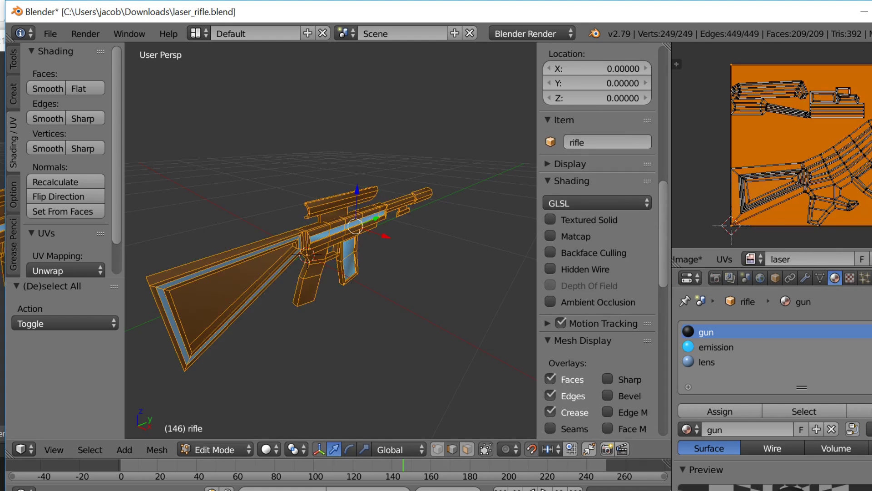
scroll(773, 259, down, 6)
scroll(773, 258, down, 1)
key(a)
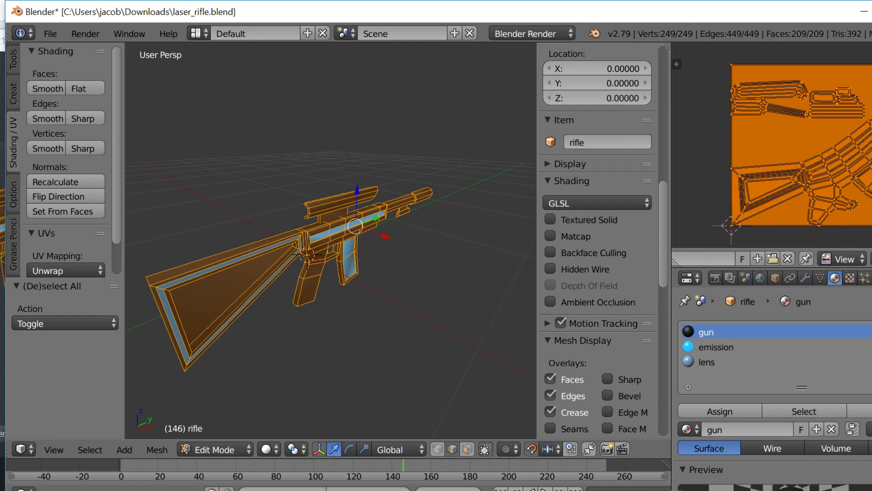
Step: Select a face of the trigger inside the trigger guard and display the rifle in wireframe
key(a)
right_click(326, 243)
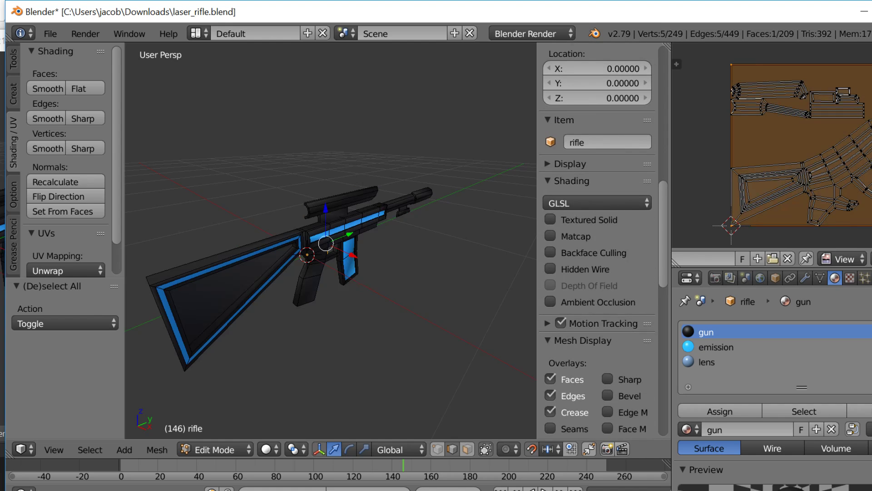
key(c)
key(Escape)
key(z)
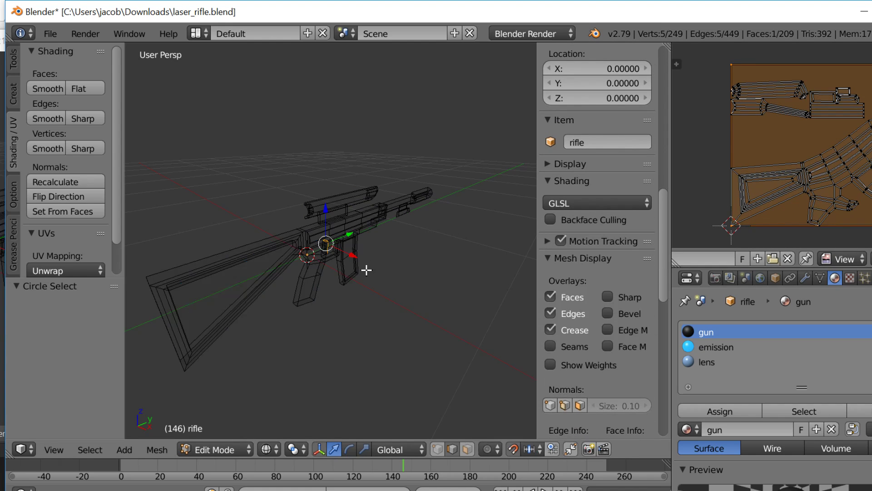
key(shift+f)
key(w)
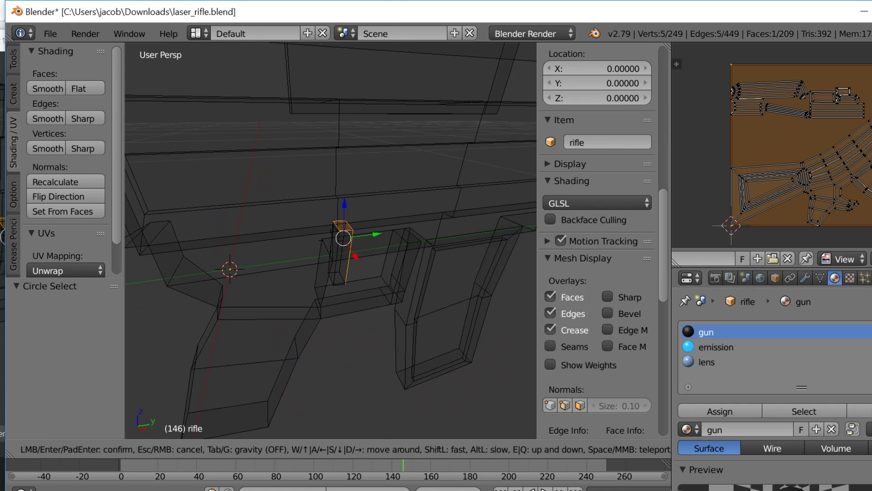
key(w)
click(330, 241)
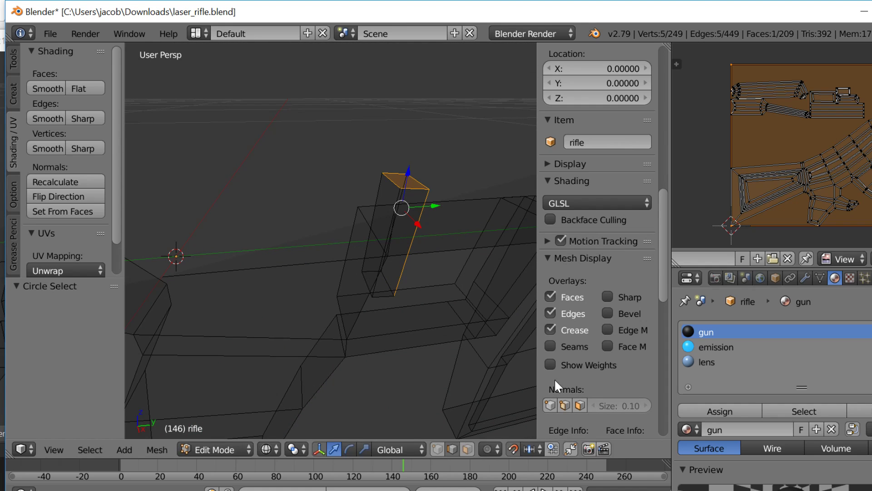
Step: Select the ring of crosswise edges on the trigger and subdivide them with one cut
key(a)
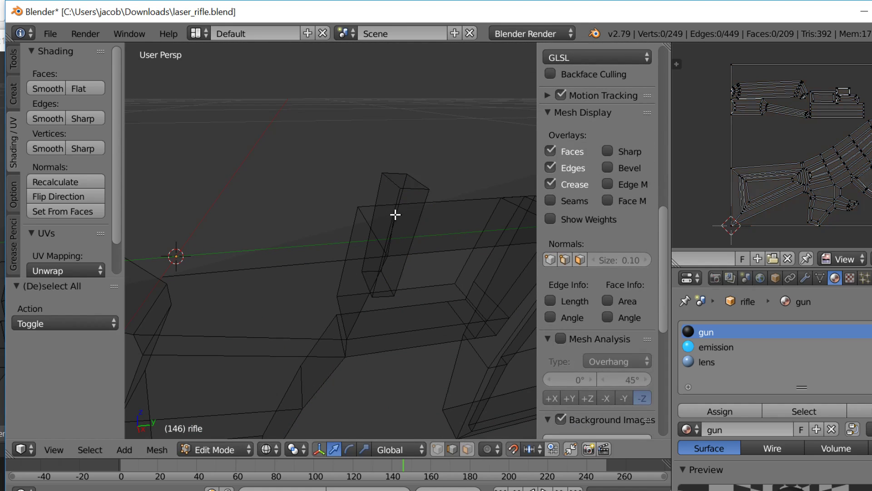
key(a)
key(a)
ctrl+alt+right_click(394, 186)
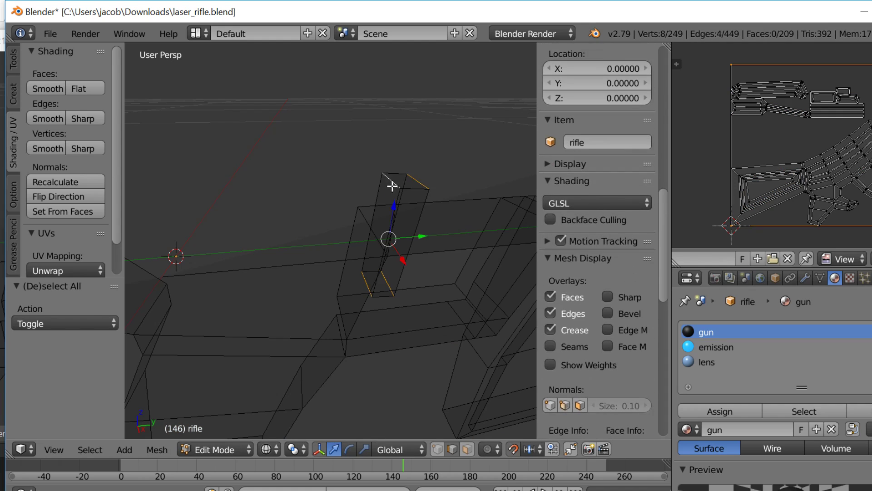
scroll(25, 249, down, 10)
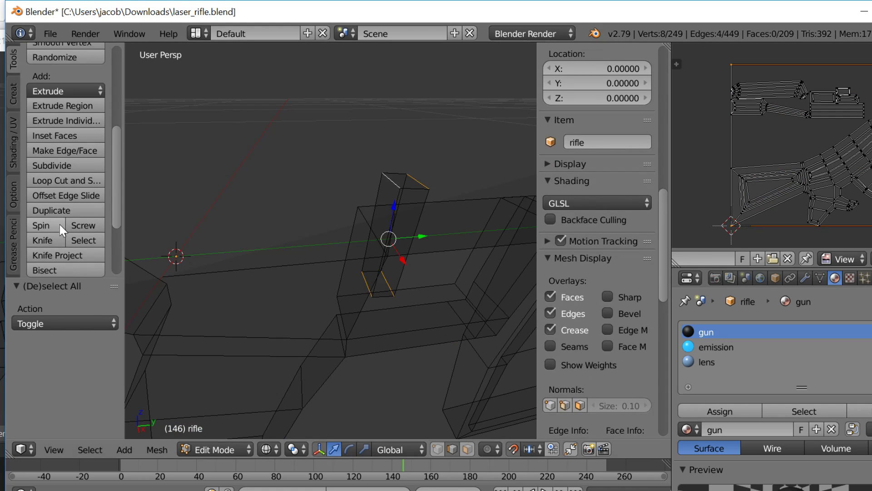
click(69, 162)
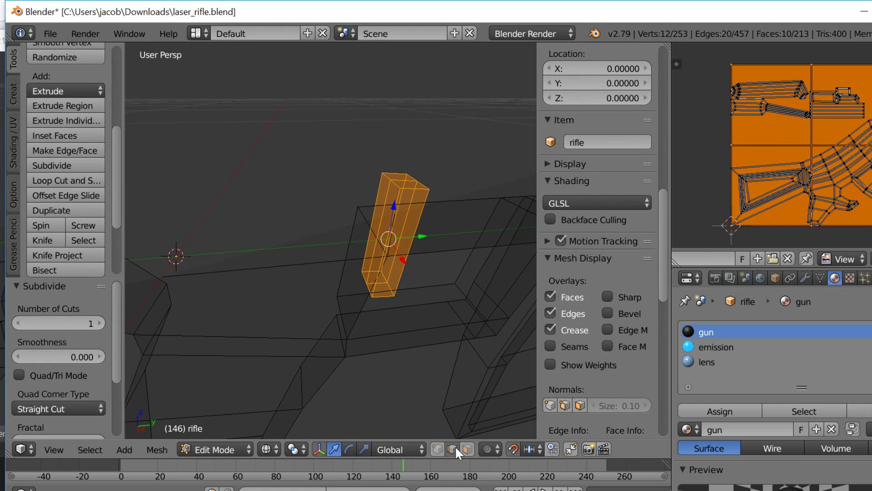
key(a)
right_click(391, 181)
key(e)
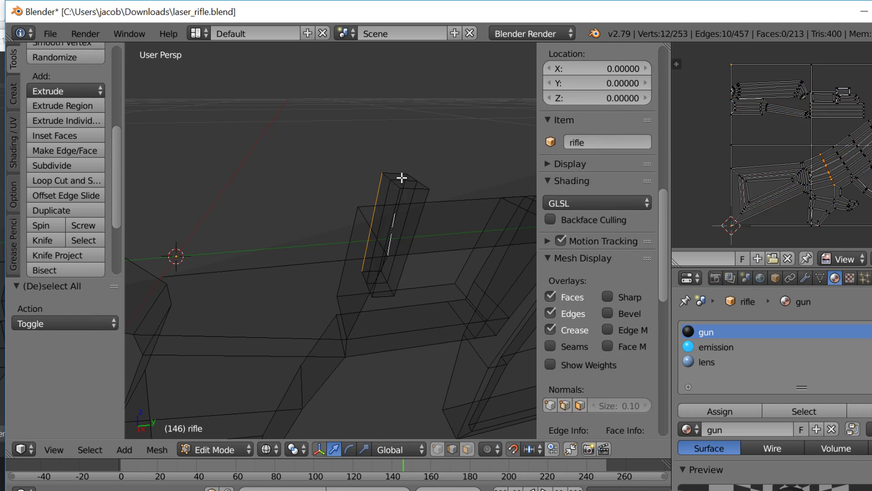
right_click(401, 179)
key(ctrl+z)
Step: Delete the half of the trigger on the cut side, working in face select mode
click(467, 449)
right_click(385, 223)
key(x)
click(381, 205)
Step: Select the whole rifle mesh and unwrap its UVs again with the halved trigger
key(a)
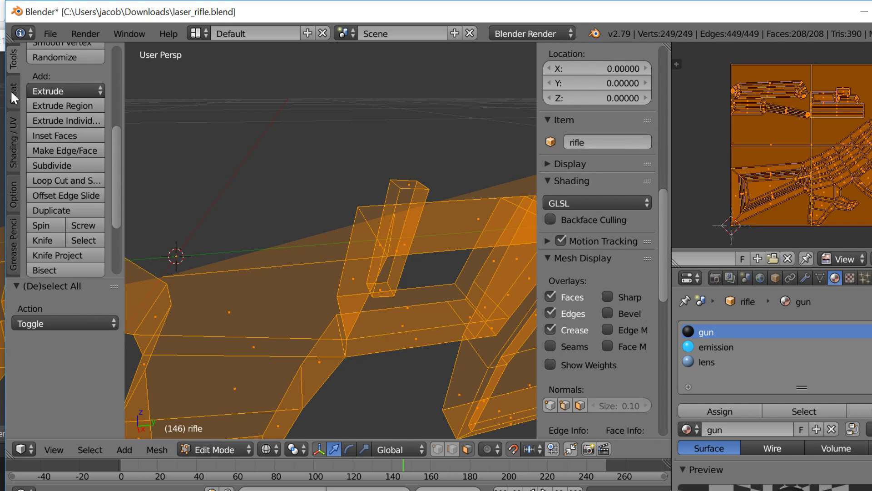
click(14, 121)
click(83, 269)
click(68, 285)
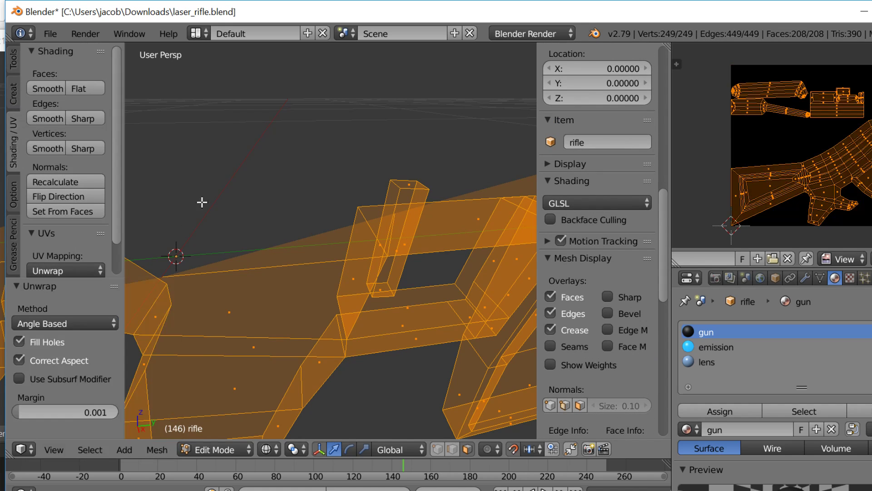
Step: Pack the UV islands of the entire rifle mesh into the image area
key(a)
key(a)
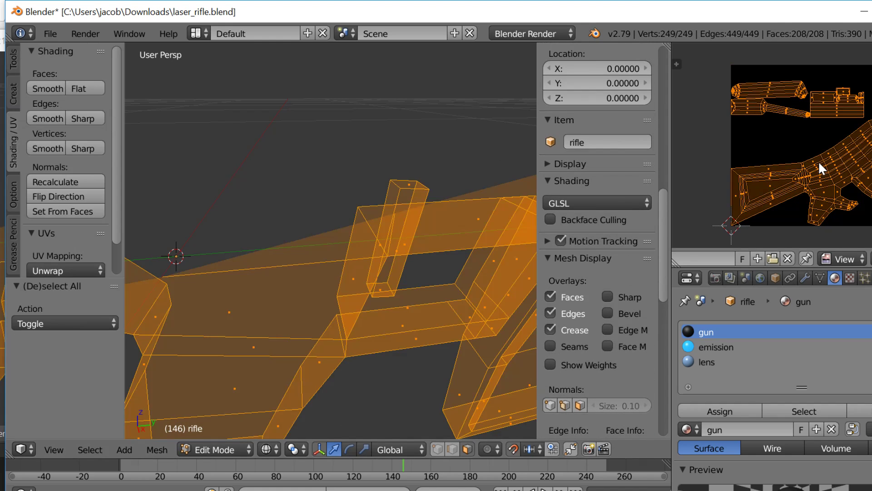
key(ctrl+p)
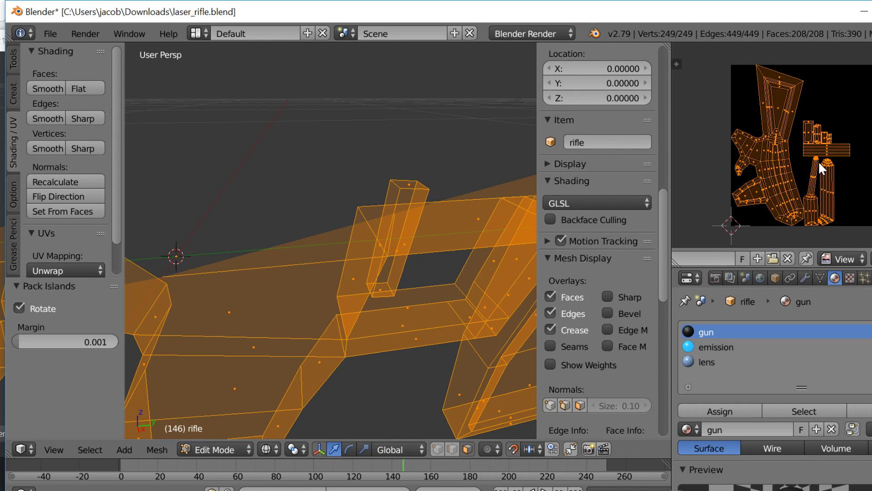
key(ctrl+p)
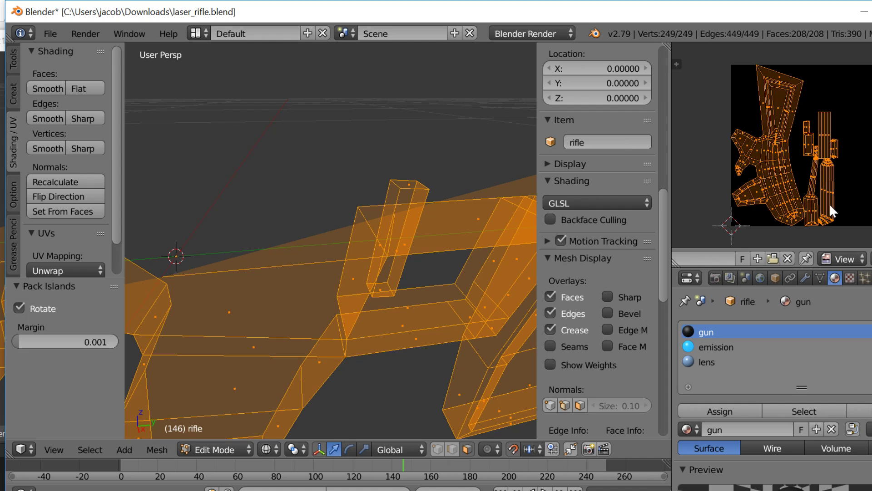
Step: Set the UV pivot to Individual Origins and scale all the islands by 0.9
click(871, 259)
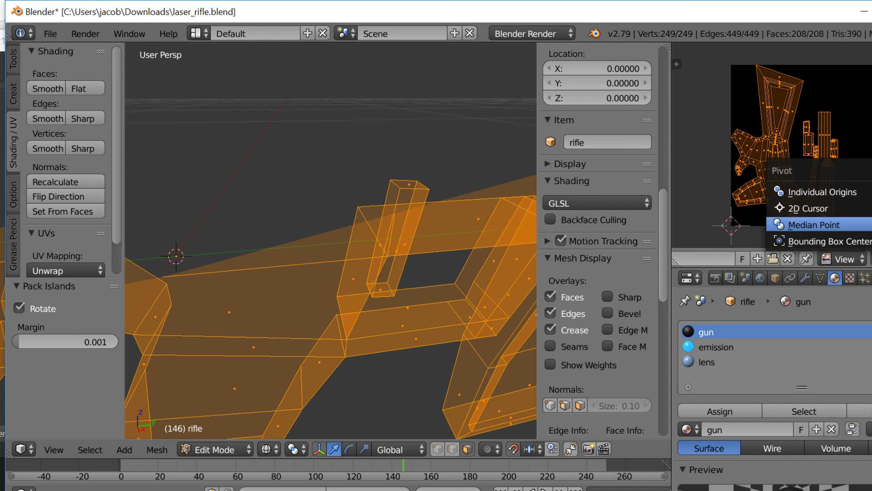
click(863, 197)
text(s0.9)
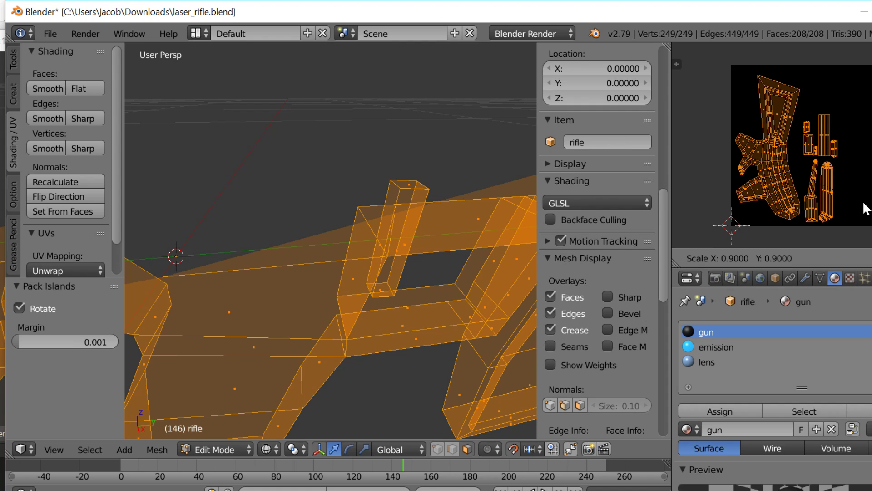
key(Return)
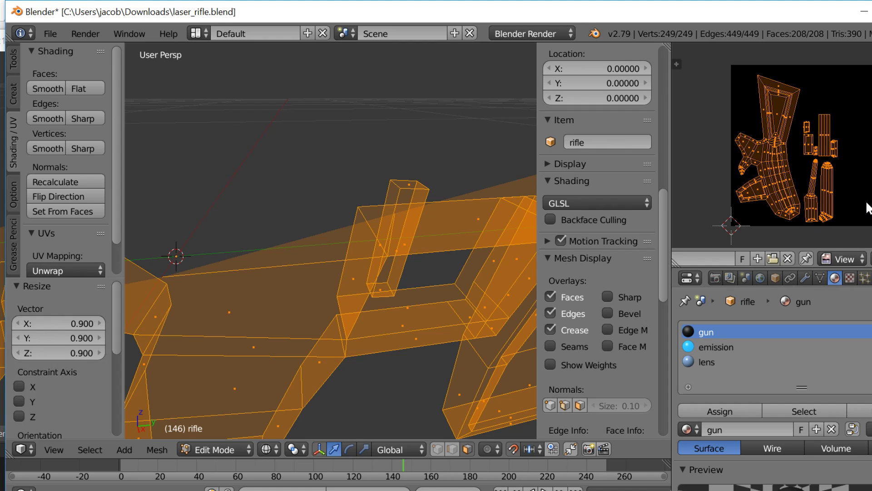
Step: Return the rifle to solid display in Object Mode and add a Mirror modifier across the X axis
key(a)
key(Tab)
key(z)
key(shift+f)
key(s)
key(a)
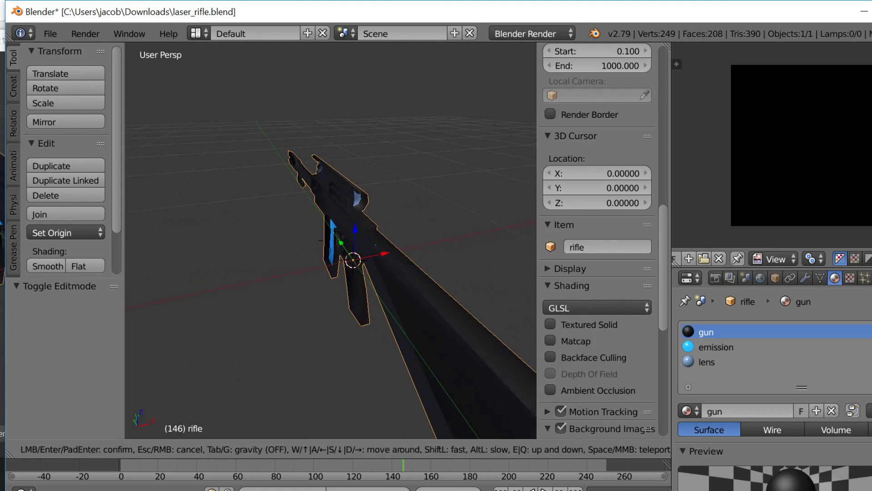
click(591, 306)
click(805, 278)
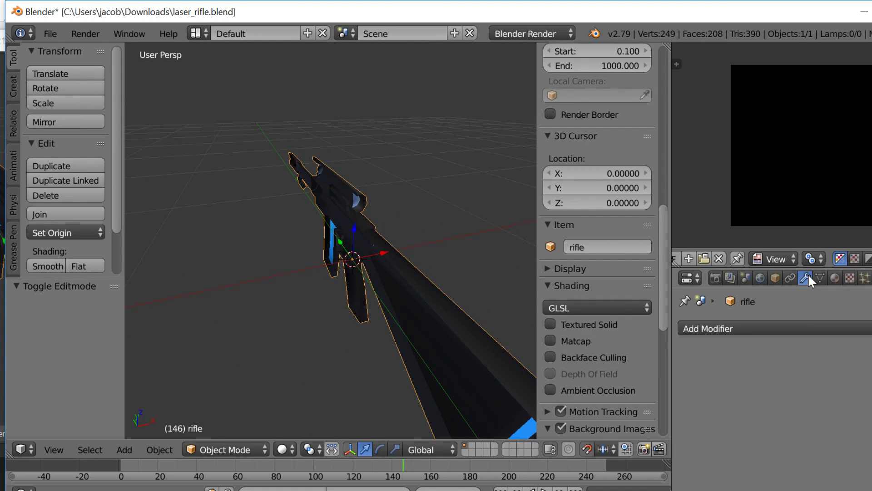
click(759, 329)
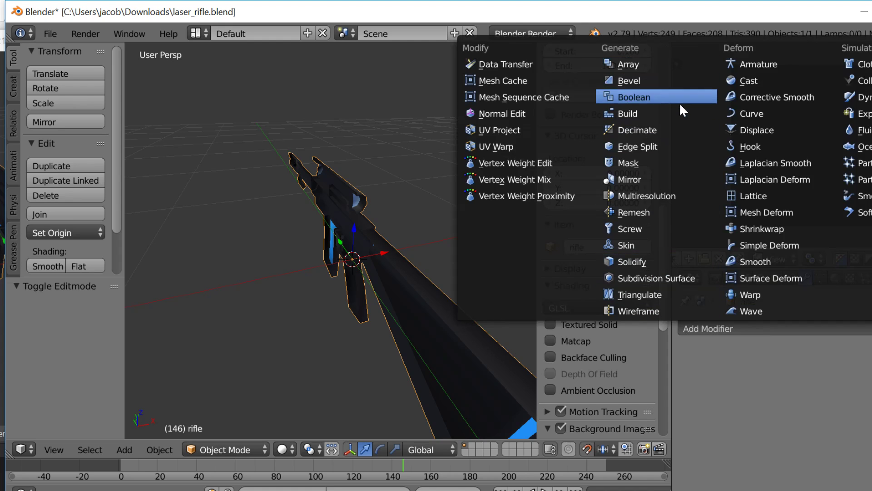
click(655, 173)
key(a)
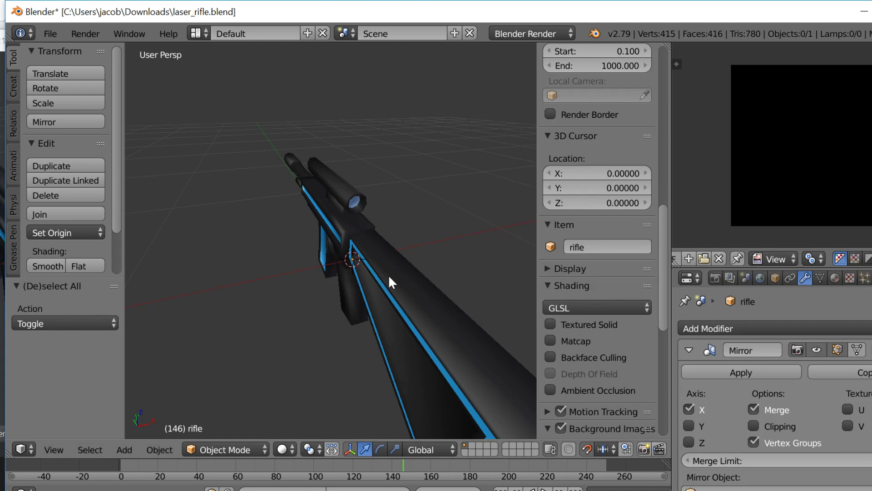
Step: Turn off the rifle's Mirror modifier in the viewport and duplicate the half rifle in place
key(shift+f)
click(326, 242)
right_click(343, 227)
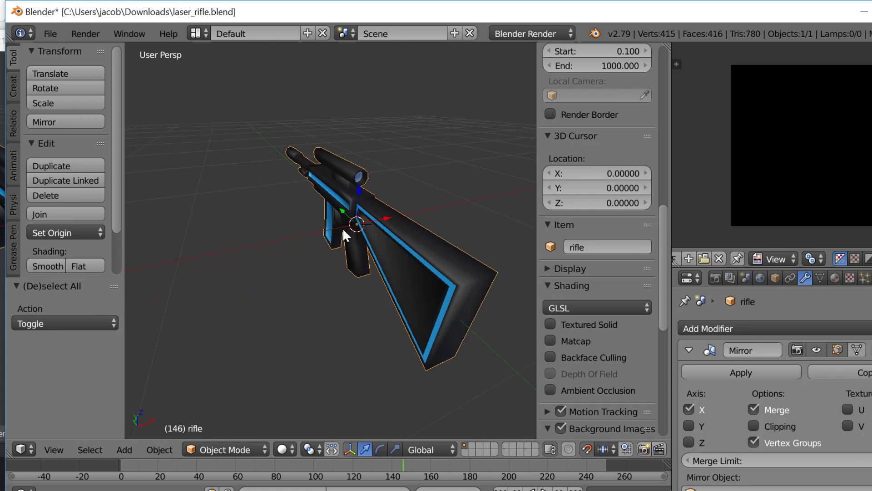
click(817, 347)
key(shift+d)
right_click(426, 282)
Step: Remove the gun, emission and lens material slots from the duplicate rifle
click(835, 278)
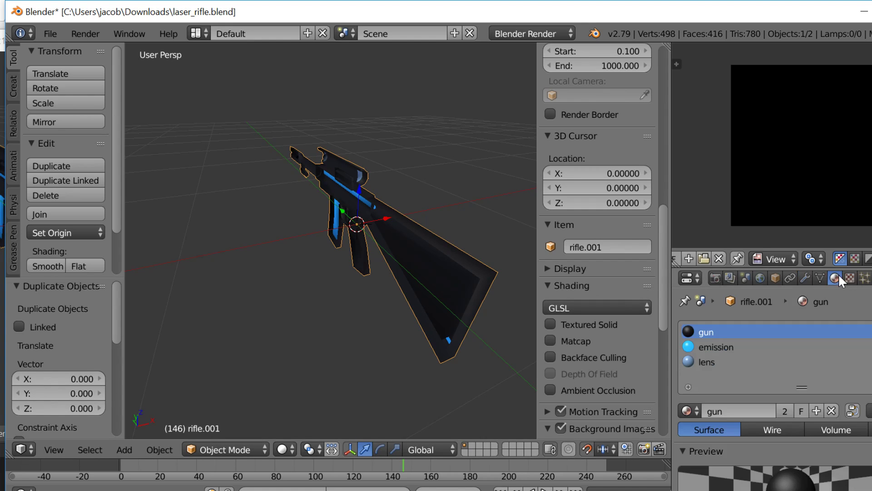
click(871, 345)
click(871, 345)
click(871, 345)
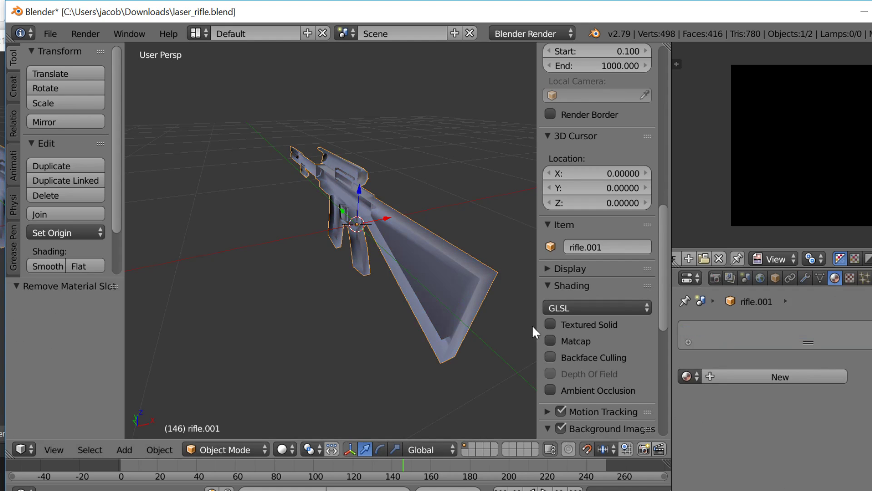
Step: Examine the render properties down to the Output and Bake sections with the duplicate rifle in Edit Mode
right_click(431, 252)
right_click(454, 296)
key(Tab)
scroll(750, 254, up, 4)
click(716, 278)
scroll(773, 409, down, 6)
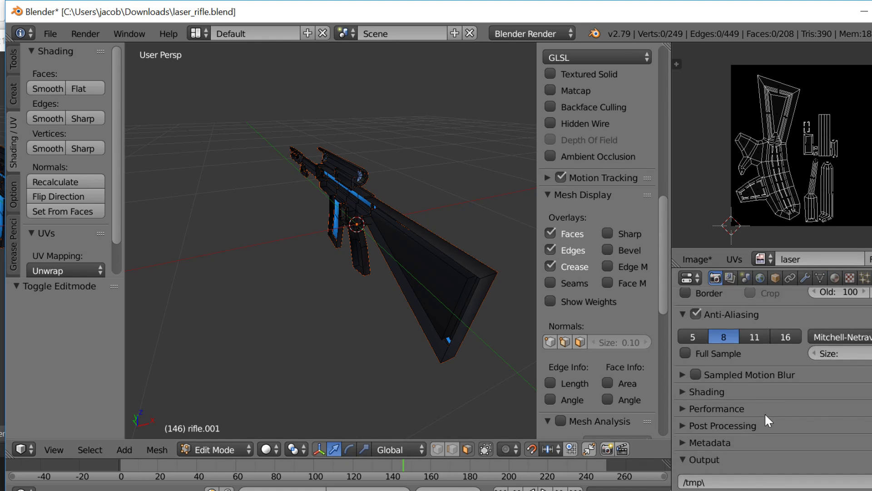
scroll(765, 414, down, 5)
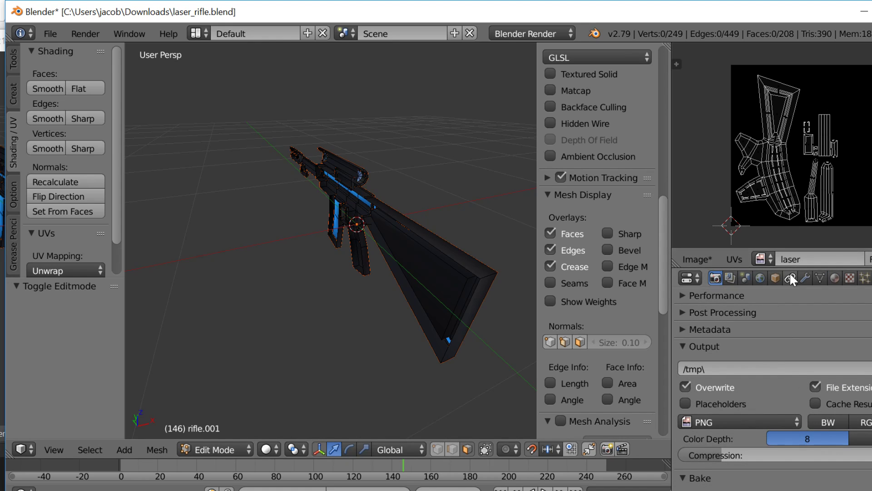
Step: Select the original rifle and create a new texture in the first slot of its gun material
key(Tab)
right_click(399, 246)
key(Tab)
click(835, 278)
click(850, 278)
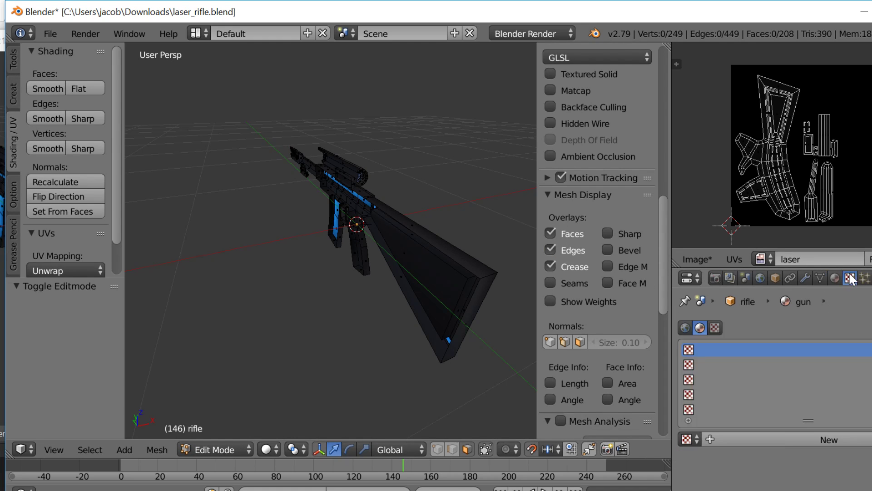
click(775, 439)
Step: Load reflectionMap.jpg from the Documents folder as the gun texture's image
click(832, 474)
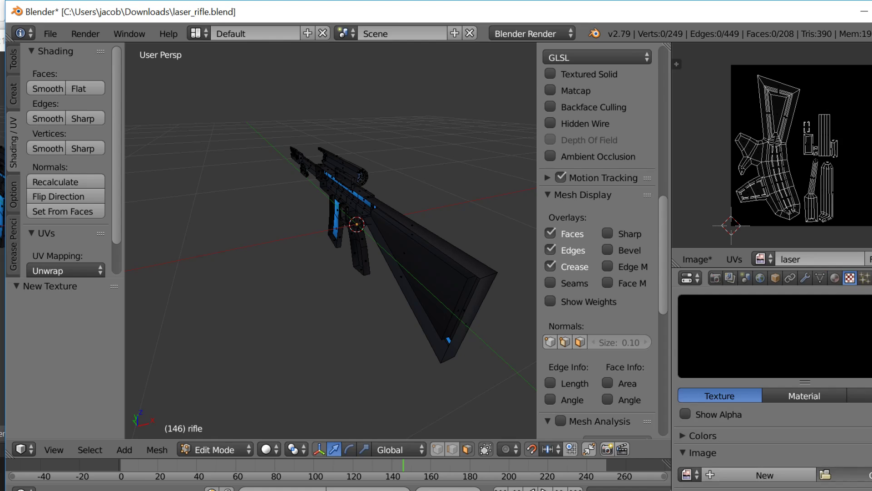
click(49, 184)
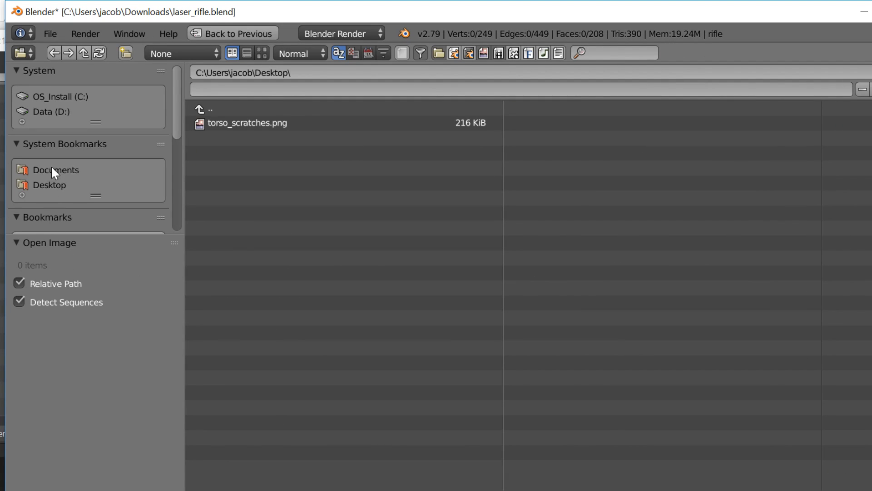
click(51, 168)
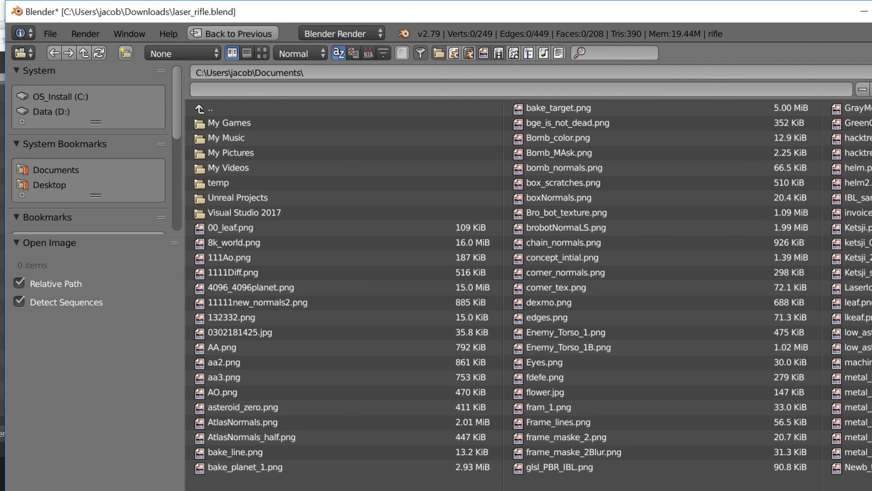
scroll(350, 467, down, 5)
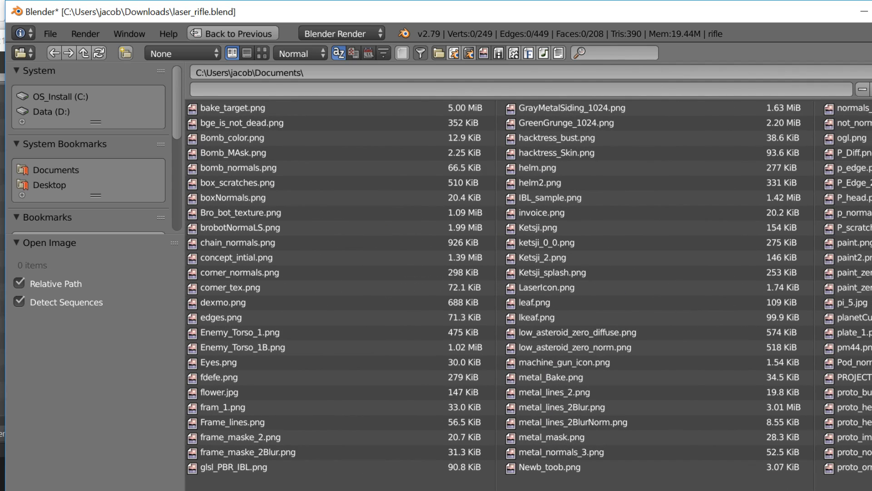
scroll(527, 291, down, 6)
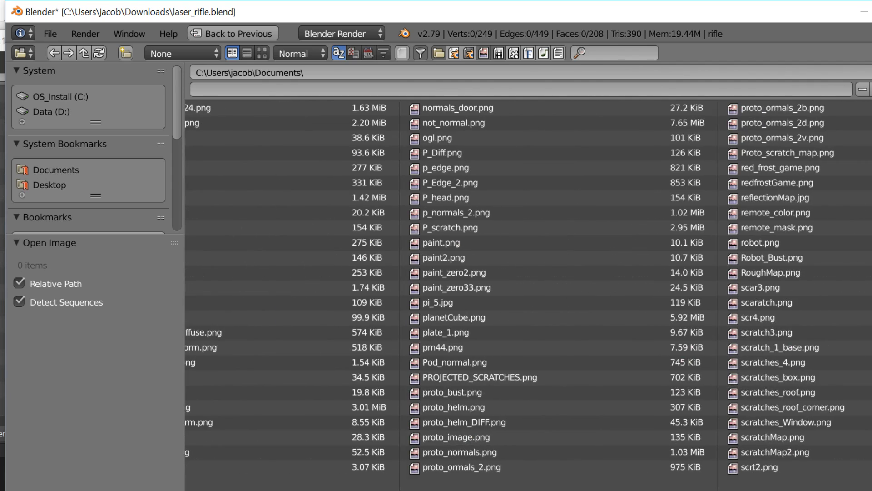
double_click(765, 201)
Step: Set the reflection image's mapping coordinates to Reflection and return the rifle to Object Mode
scroll(810, 438, down, 8)
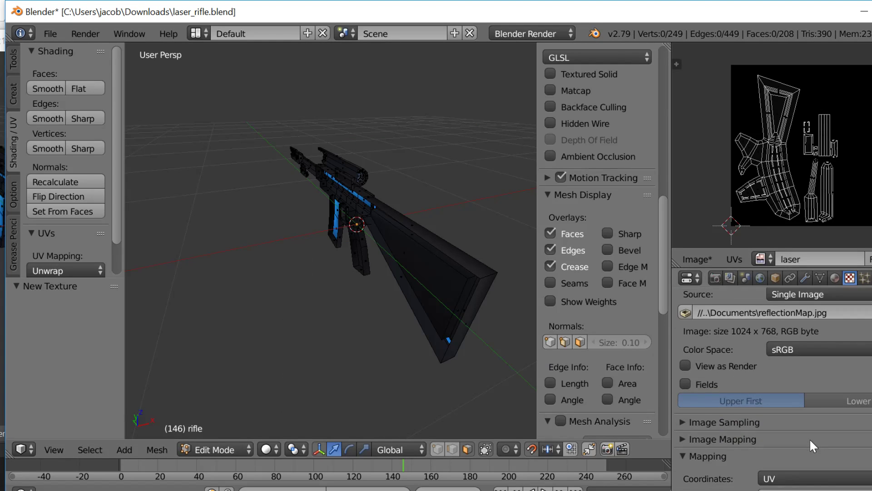
scroll(809, 437, down, 4)
click(806, 400)
click(811, 259)
key(Tab)
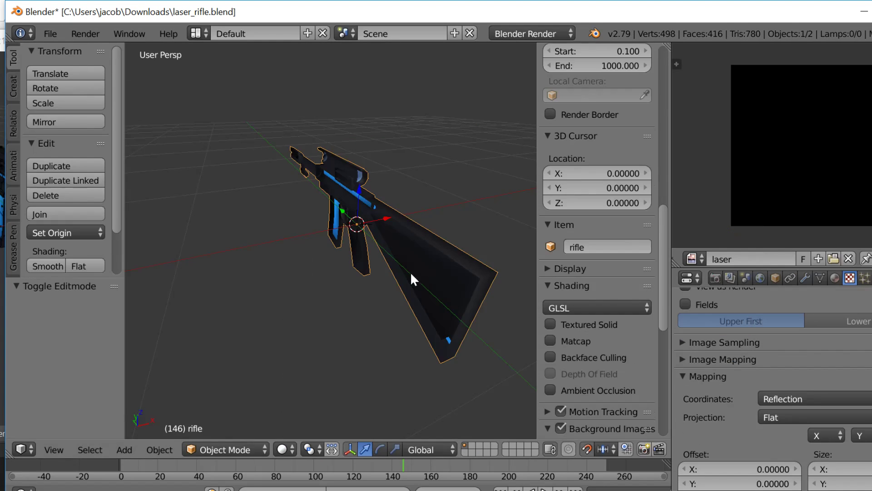
Step: Show the rifle from its blue-striped side with textured viewport shading
key(shift+f)
key(w)
key(d)
key(s)
click(263, 429)
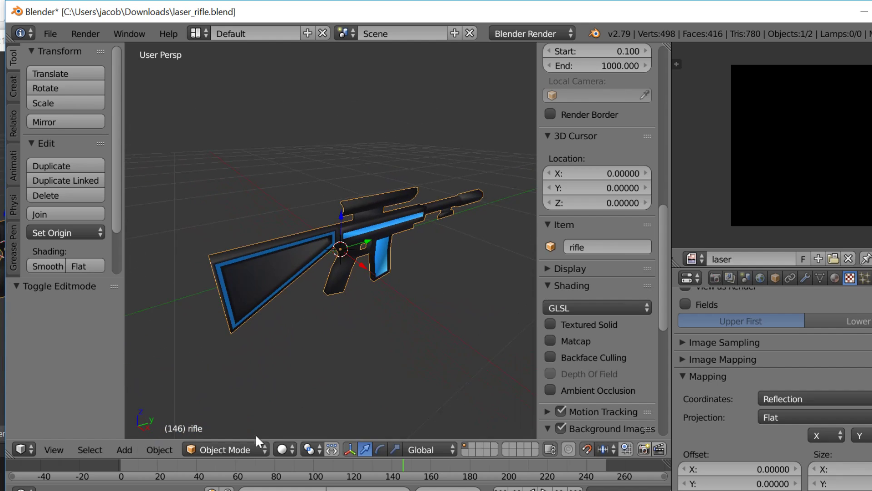
click(286, 449)
click(306, 383)
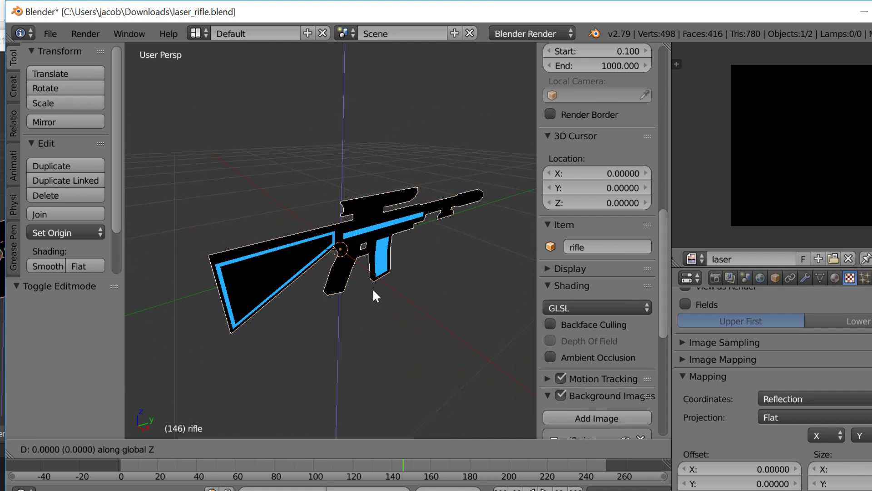
Step: Add a point lamp and move it along the X axis to the blue-striped side of the rifle
click(125, 450)
mouse_move(182, 261)
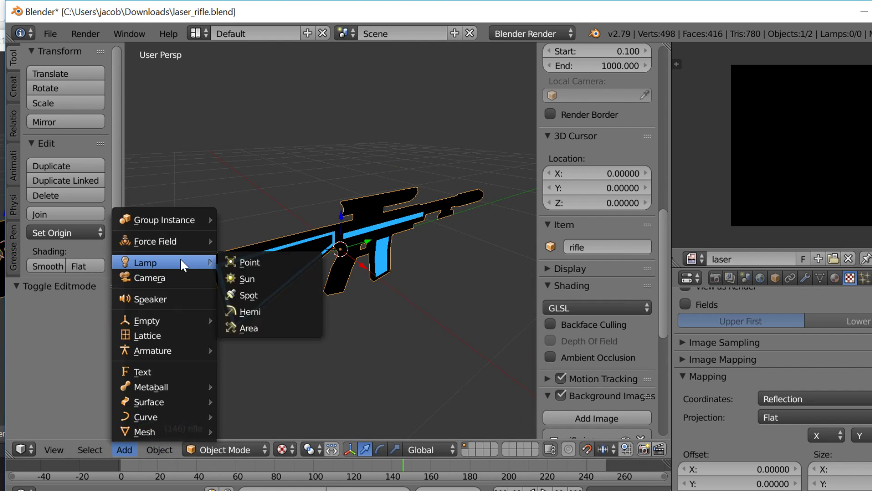
click(259, 267)
key(g)
key(x)
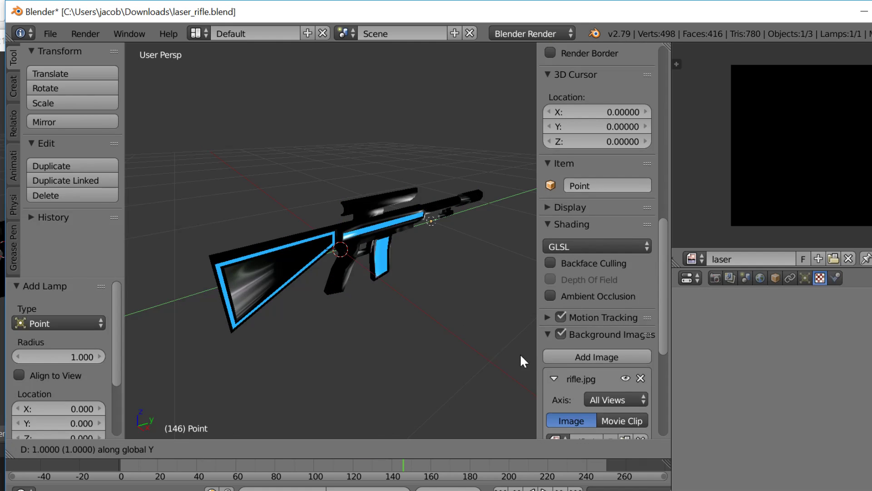
click(489, 361)
Step: Select the original rifle and add a Subdivision Surface modifier below its Mirror modifier
key(a)
right_click(271, 299)
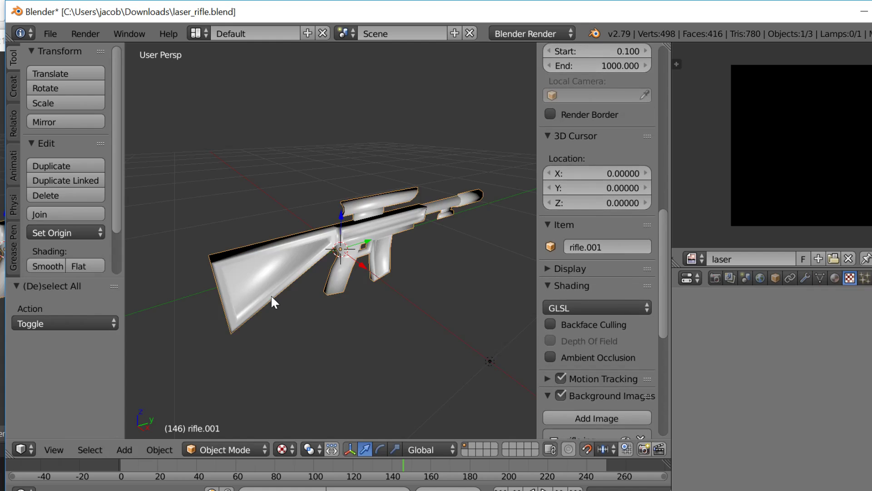
right_click(257, 271)
click(805, 278)
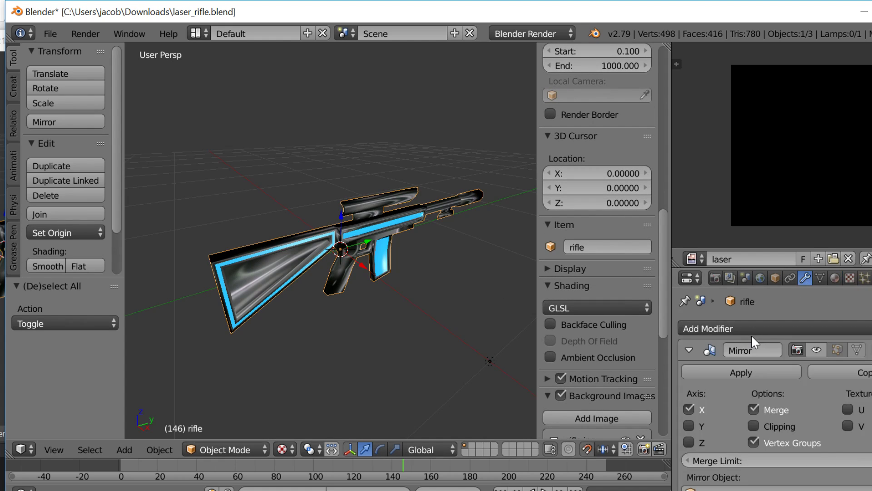
click(785, 327)
click(675, 278)
scroll(854, 408, down, 4)
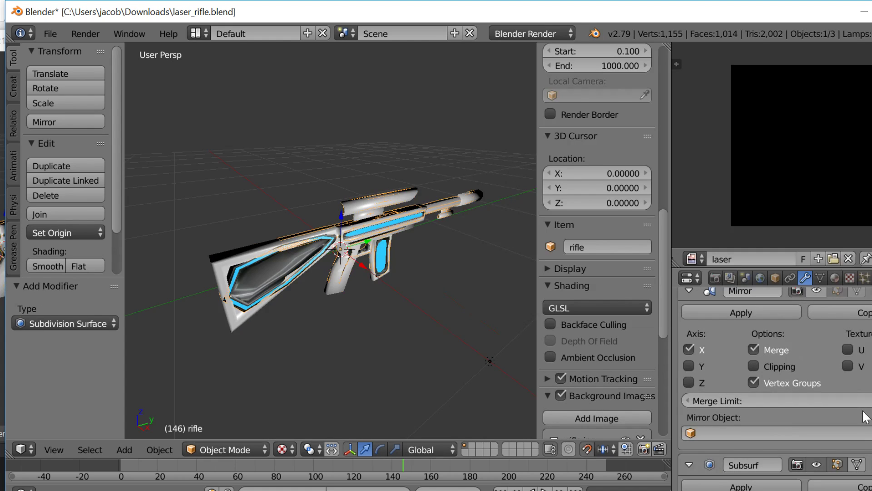
Step: Set the Subsurf modifier to Simple with 2 view subdivisions and add a copy of it that uses Catmull-Clark
scroll(854, 486, down, 1)
click(852, 427)
click(795, 381)
scroll(775, 419, down, 3)
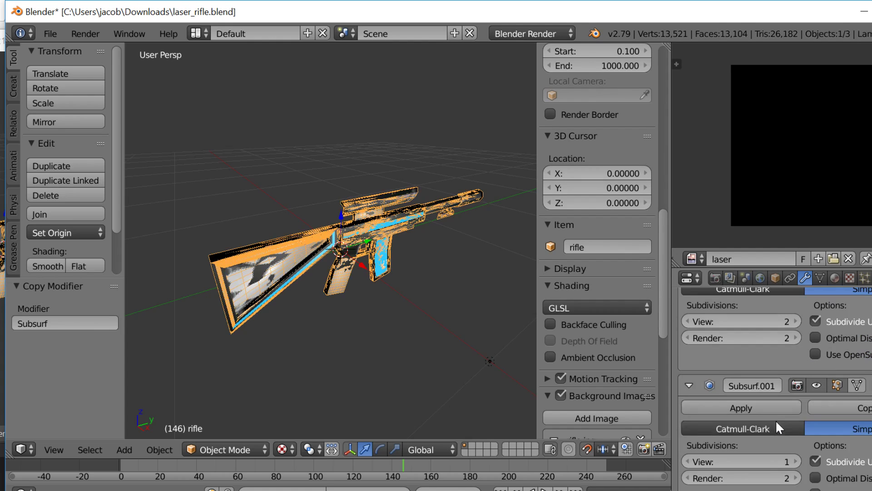
click(729, 430)
key(a)
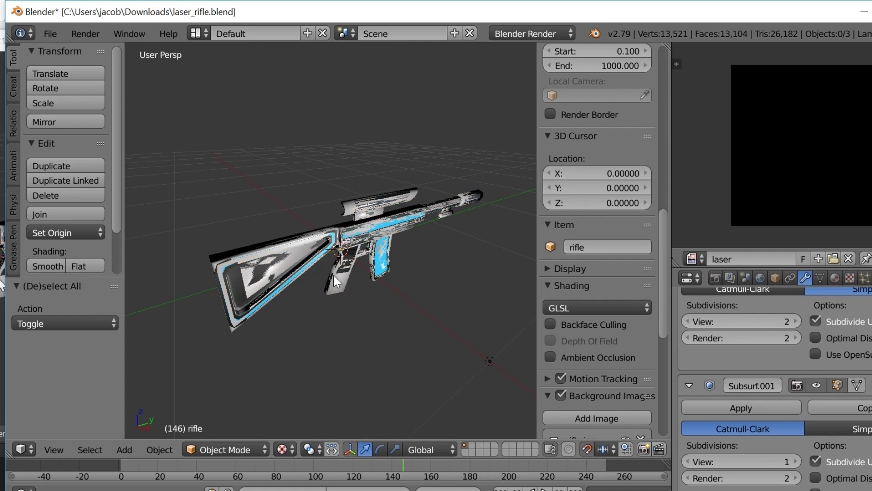
Step: Move the duplicate rifle without materials up 1 unit along the Z axis
right_click(346, 286)
key(g)
key(z)
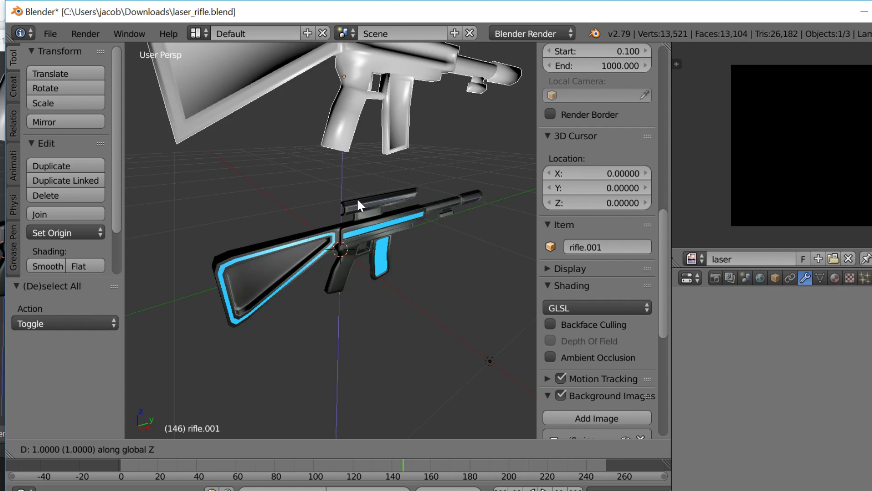
click(358, 200)
Step: Select the original blue-striped rifle and bring up the texture slots of its gun material
key(a)
right_click(364, 246)
key(a)
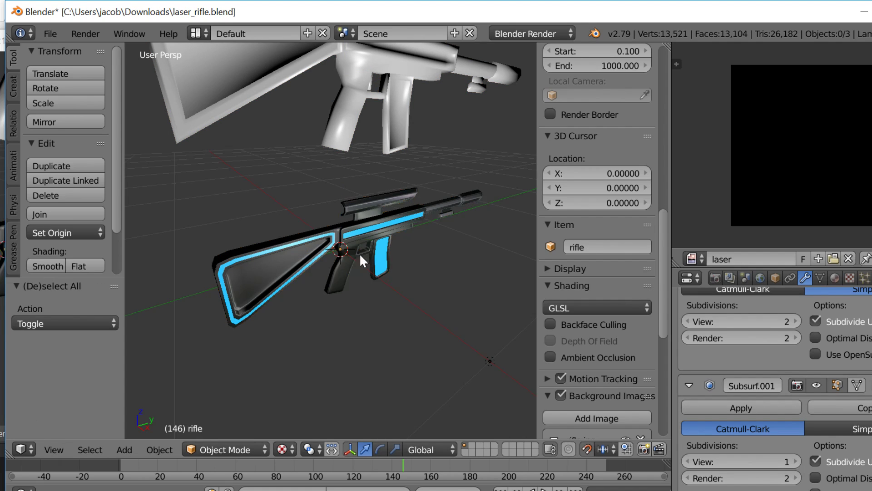
key(shift+f)
key(w)
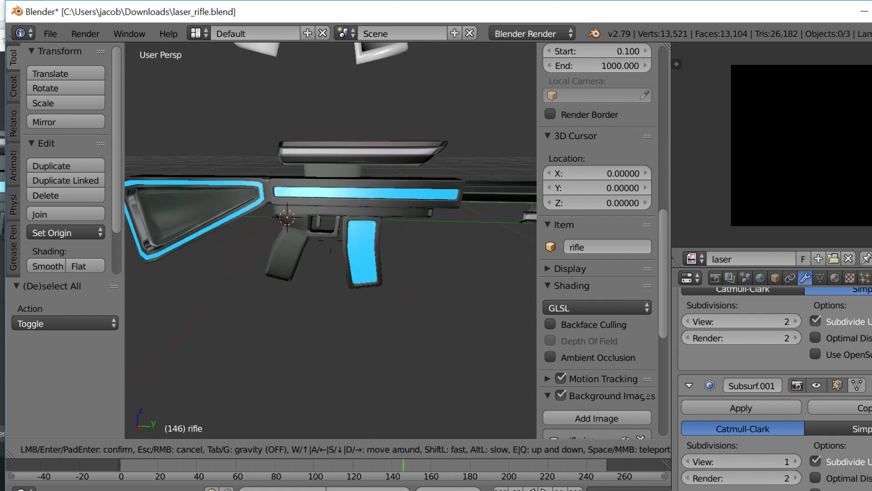
key(s)
click(331, 241)
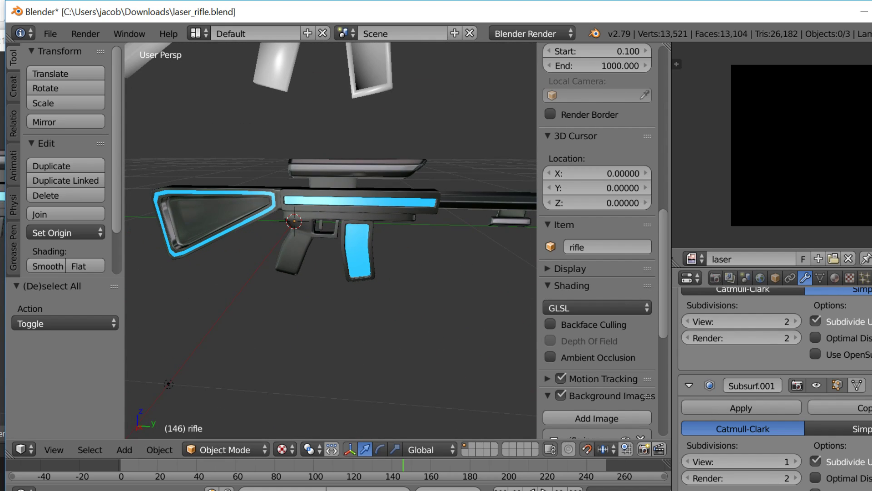
scroll(774, 327, up, 6)
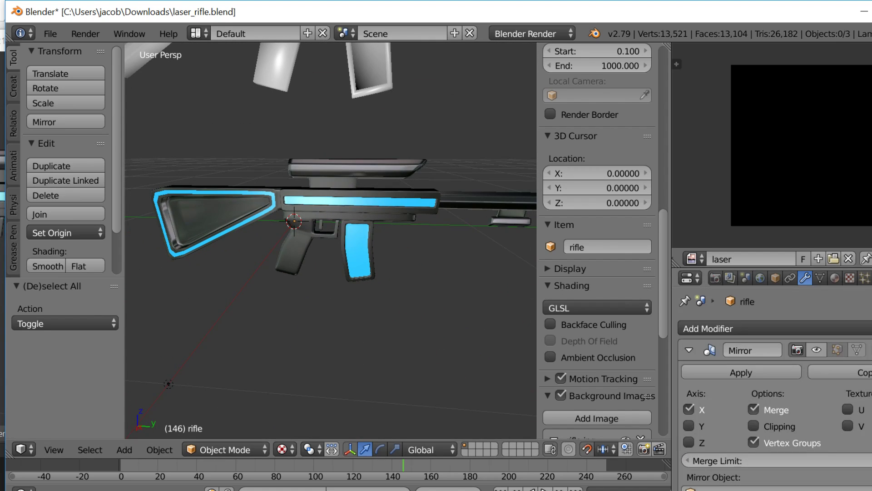
click(836, 279)
click(850, 277)
scroll(775, 386, up, 5)
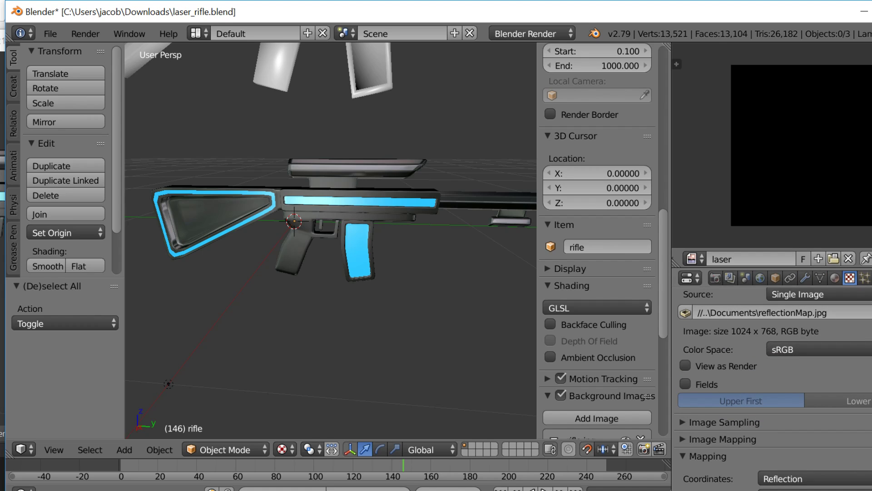
scroll(790, 352, up, 10)
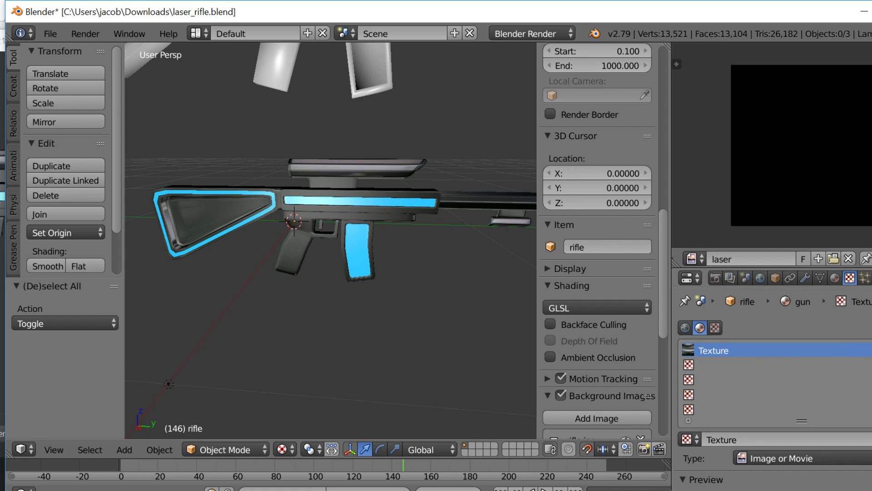
Step: Shift the gun material's reflection texture down one slot and create a new image texture in the first slot
click(870, 365)
click(756, 350)
click(800, 439)
scroll(775, 386, down, 4)
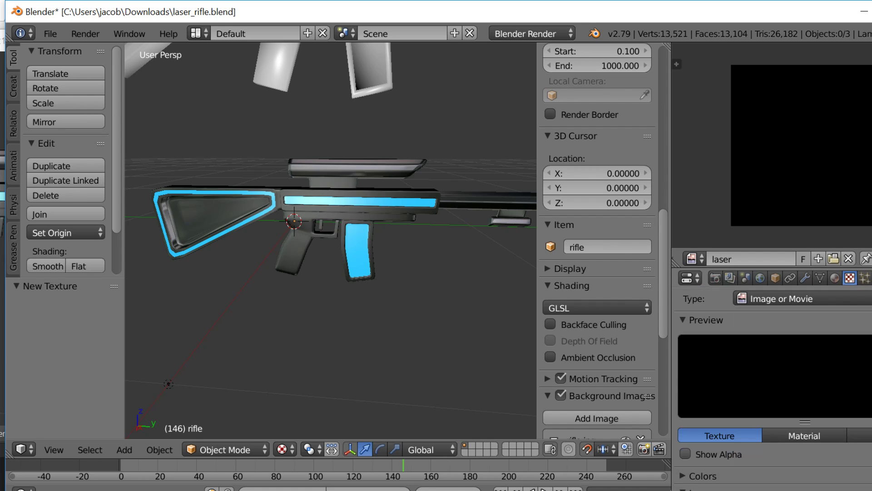
Step: Load tile_metal_scratch.jpg from the Documents folder as the new texture's image
scroll(772, 386, down, 5)
click(841, 414)
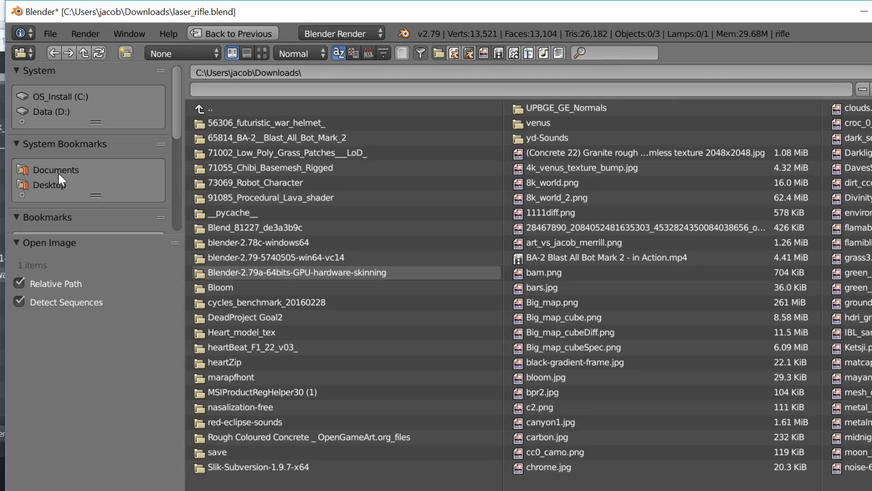
click(50, 176)
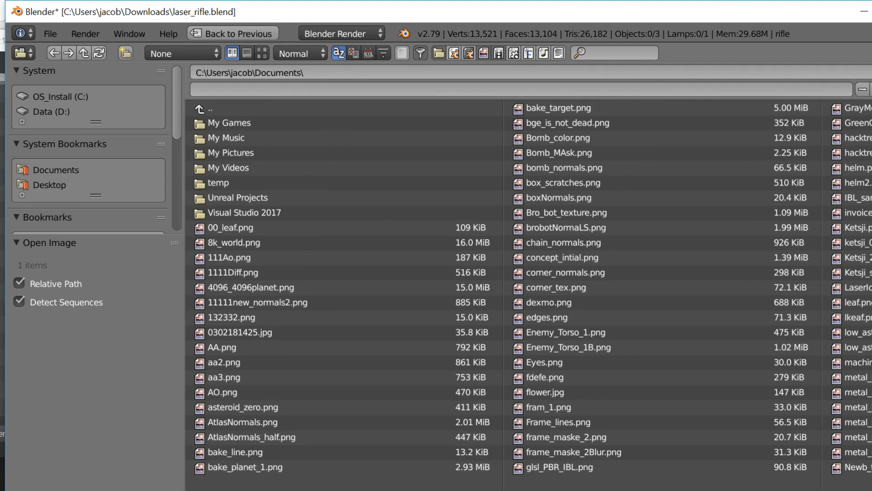
scroll(483, 250, down, 5)
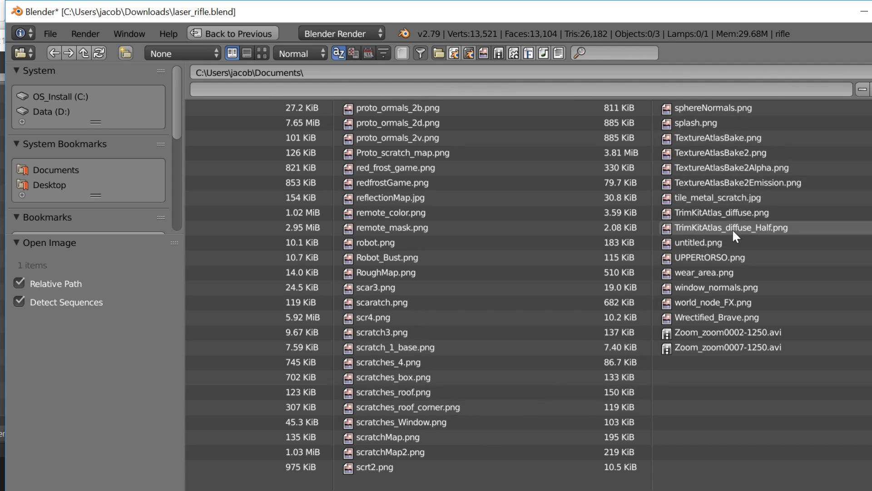
double_click(724, 198)
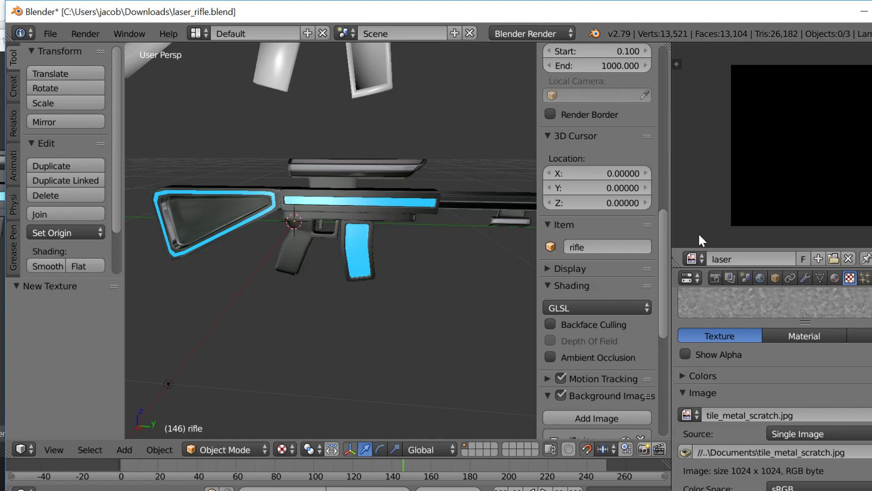
Step: Make the scratch texture a mask by enabling RGB to Intensity, Stencil and Negative in its Influence settings
scroll(806, 431, down, 10)
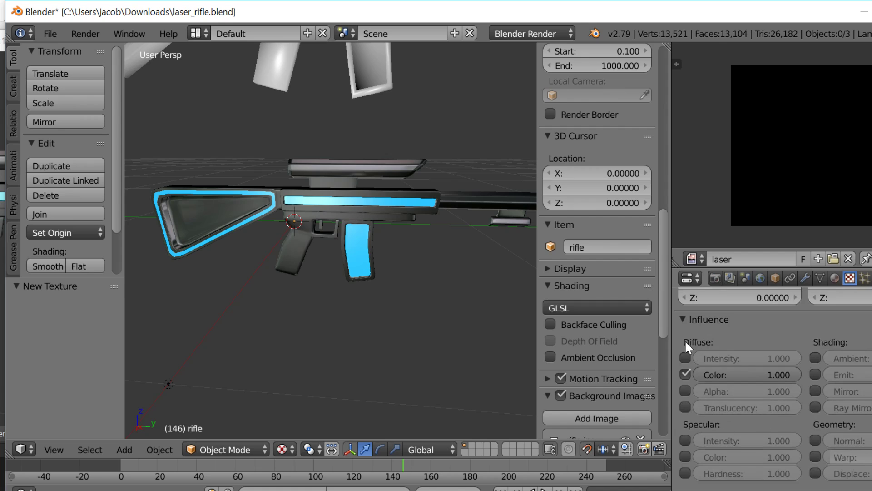
scroll(683, 372, down, 5)
click(815, 420)
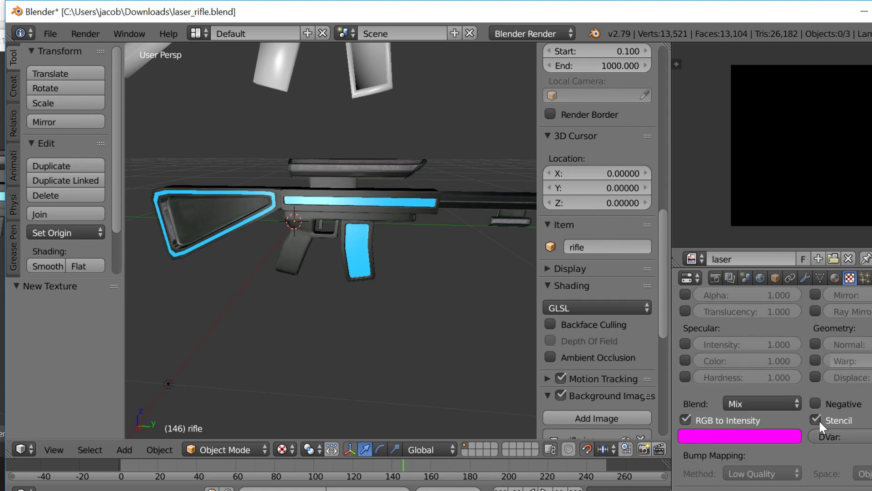
click(815, 403)
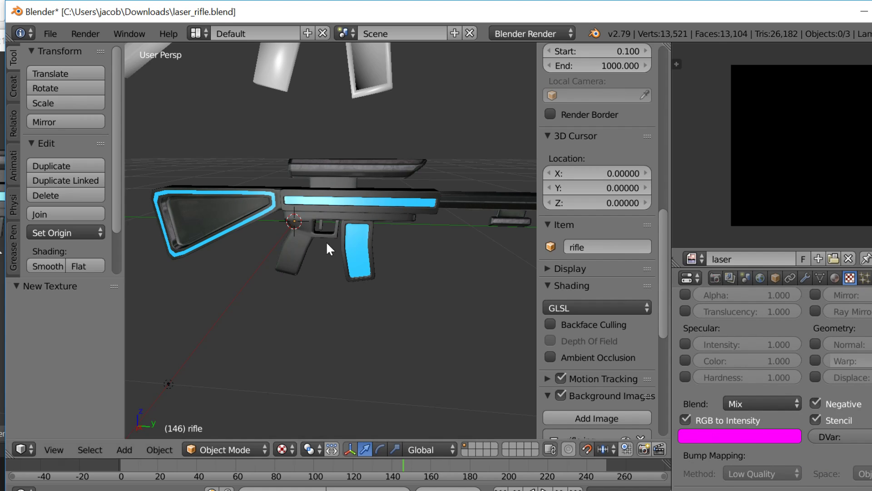
key(a)
key(a)
key(shift+f)
key(w)
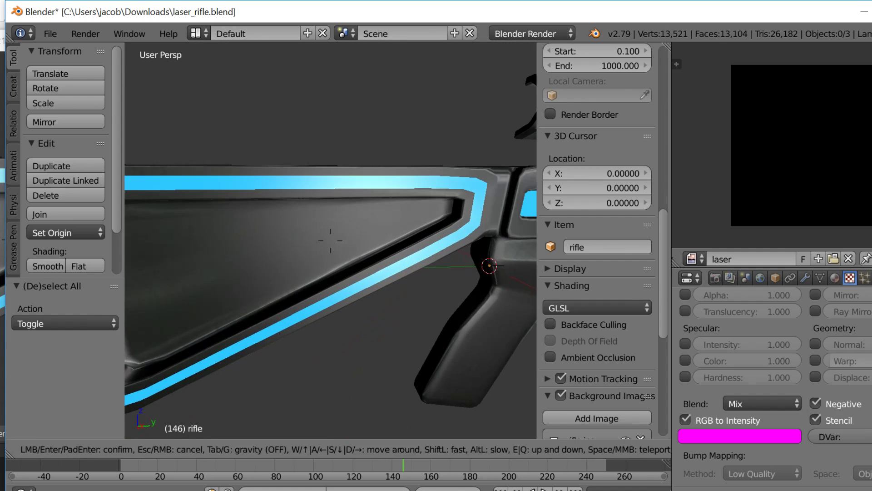
key(s)
key(Return)
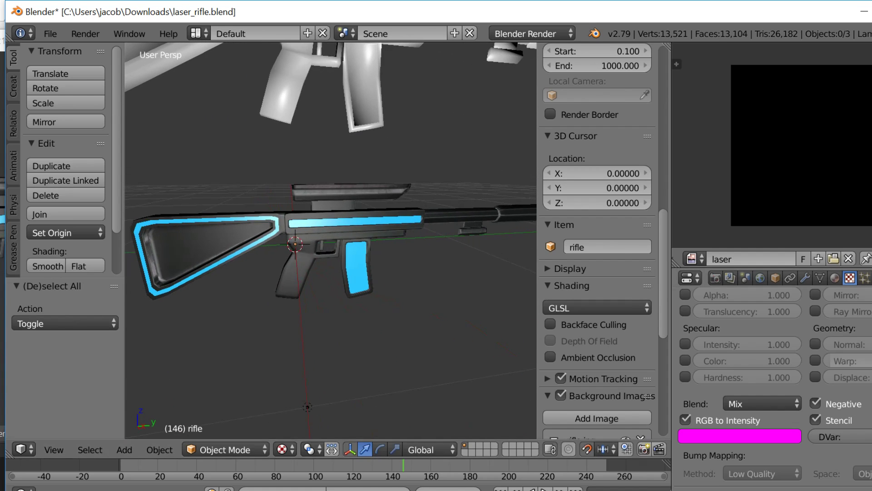
Step: Assign the existing reflection texture to the third texture slot of the gun material
scroll(833, 356, up, 10)
click(773, 365)
click(750, 379)
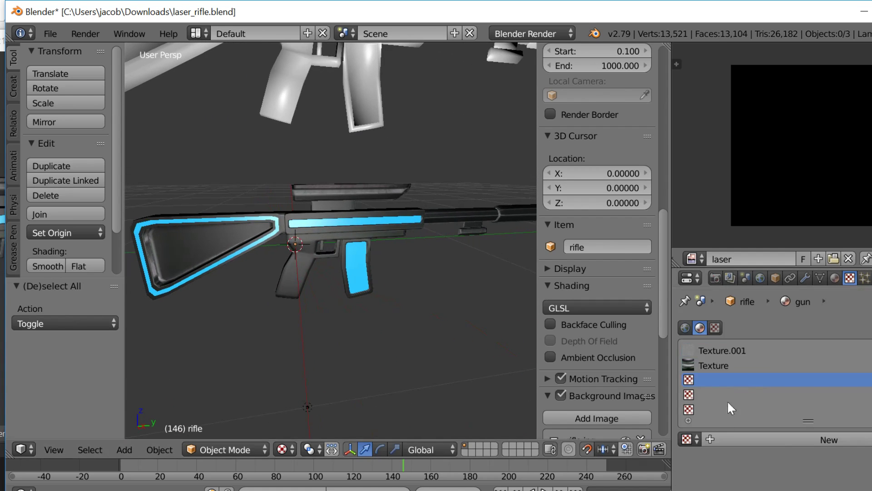
click(687, 439)
click(747, 302)
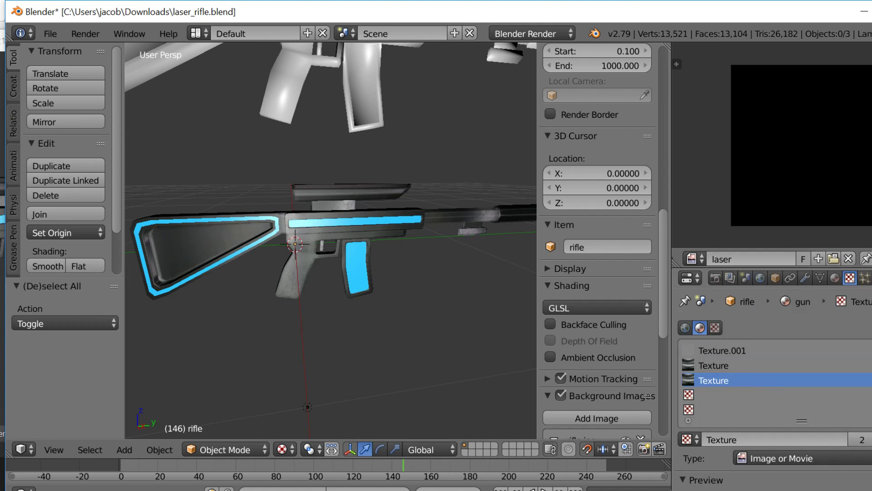
Step: Try a mapping size of 2 on X and Y for the texture in the third slot
scroll(775, 387, down, 10)
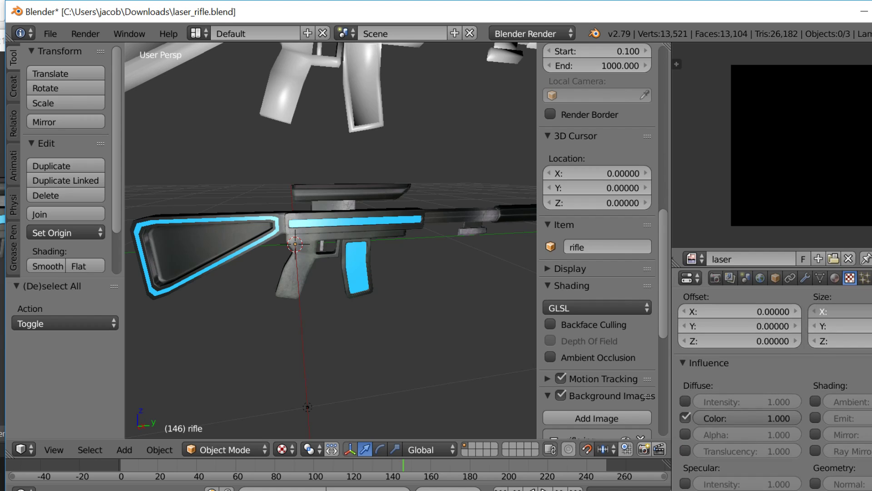
click(841, 311)
text(2)
key(Return)
click(840, 325)
text(2)
key(Return)
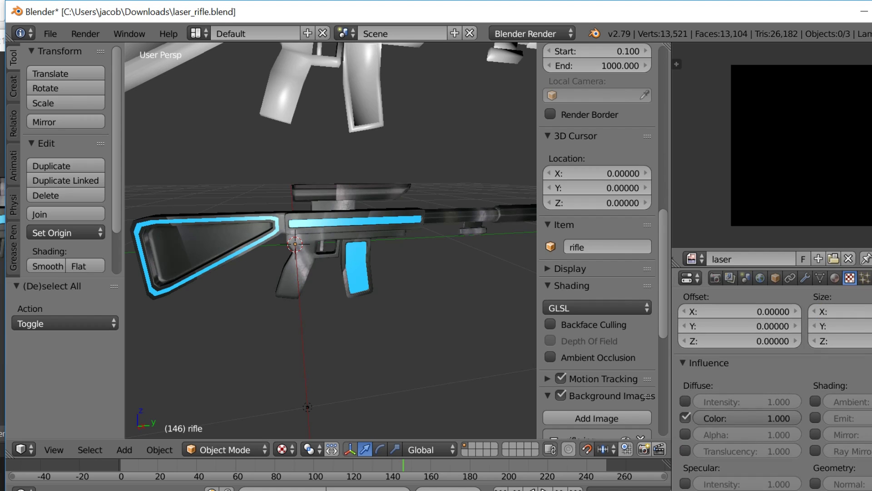
click(841, 311)
text(2.0)
key(Return)
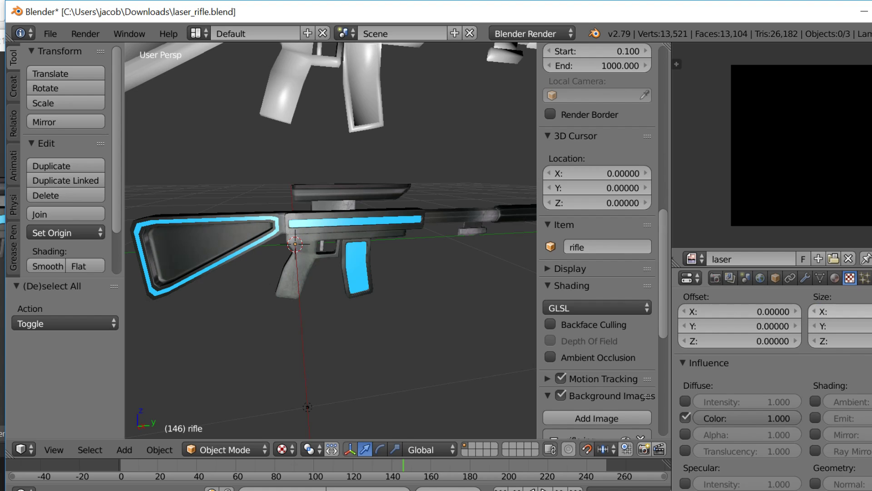
Step: Set the third-slot texture's diffuse Color influence to 0.33
click(778, 416)
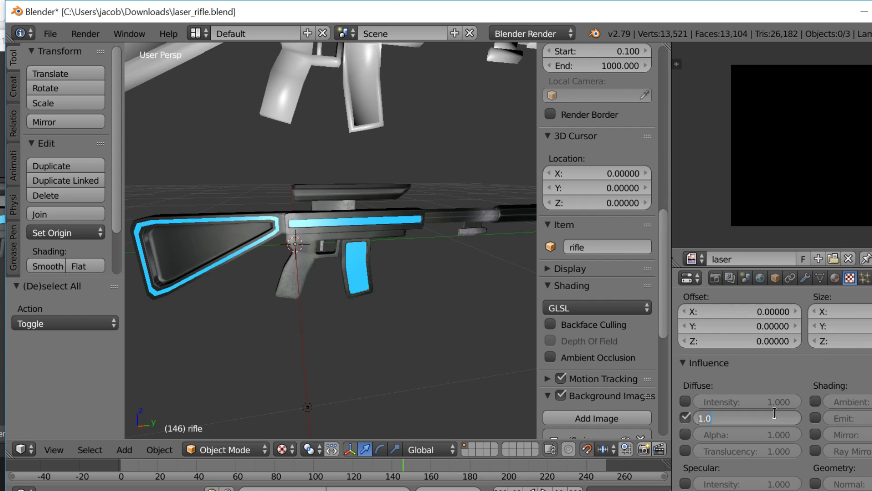
text(0.33)
key(Return)
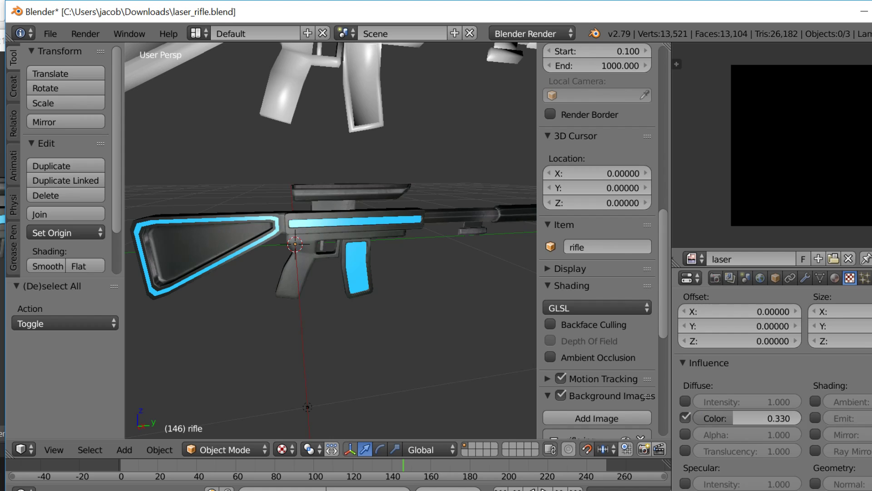
Step: Reuse the existing reflection texture in the fourth texture slot of the gun material
scroll(772, 363, up, 8)
click(724, 393)
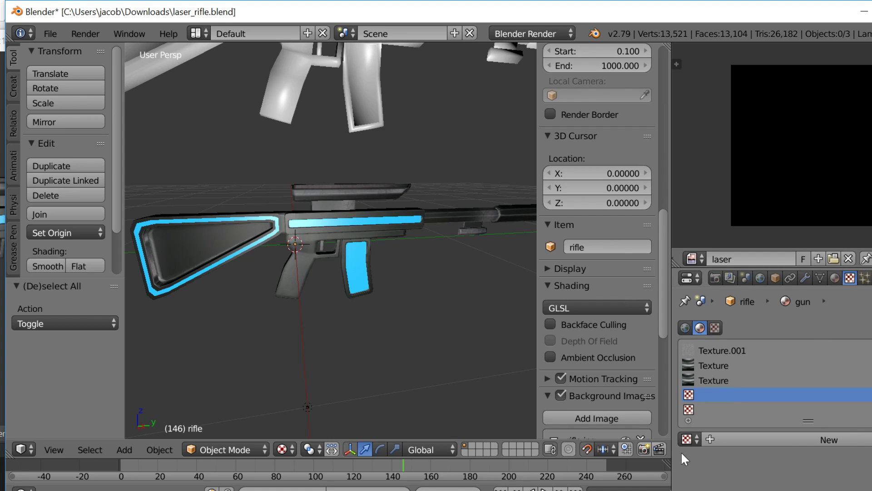
click(686, 440)
click(718, 304)
Step: Set the fourth-slot texture's mapping coordinates to Normal and its diffuse Color influence to 0.2
scroll(807, 449, down, 8)
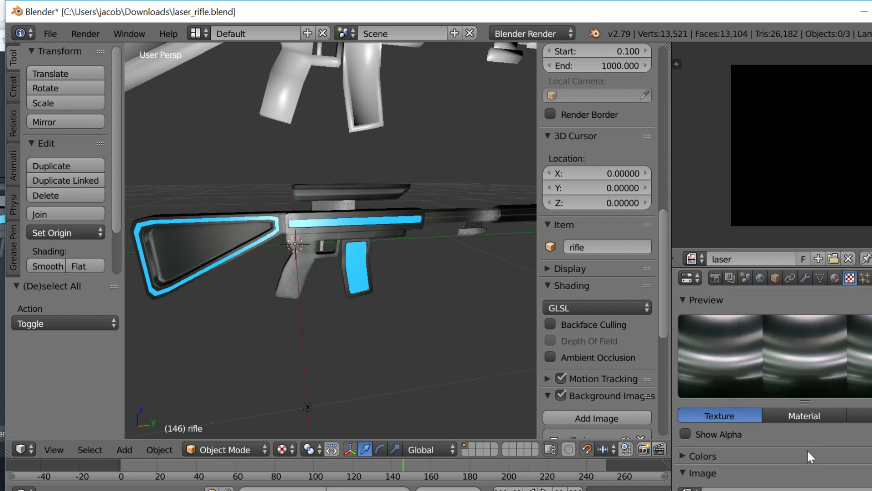
scroll(786, 416, down, 5)
click(794, 477)
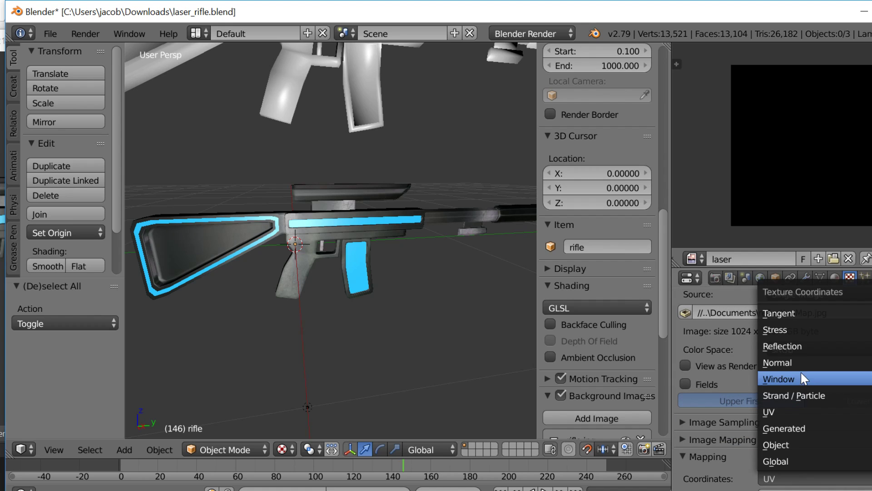
click(802, 359)
scroll(772, 430, down, 4)
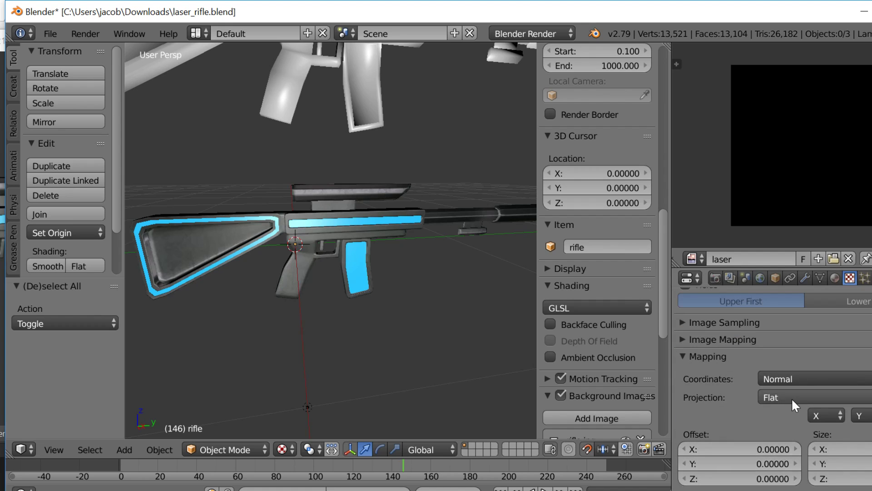
scroll(791, 398, down, 5)
click(754, 434)
text(.2)
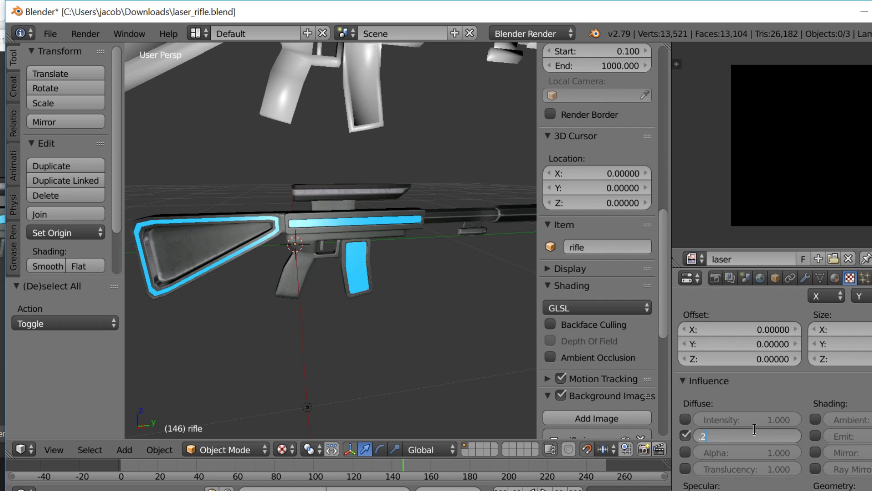
key(Return)
Step: Snap the 3D cursor to the material-free duplicate rifle and move the textured rifle onto the cursor
key(a)
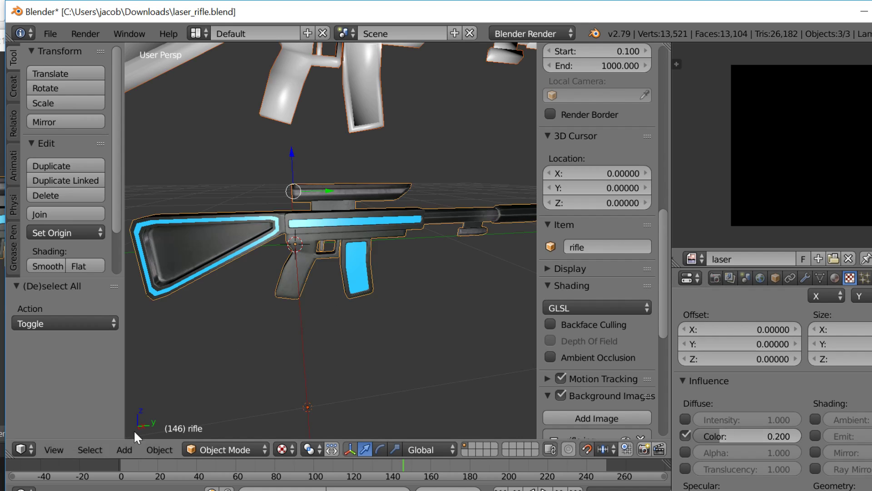
click(58, 448)
scroll(225, 274, down, 3)
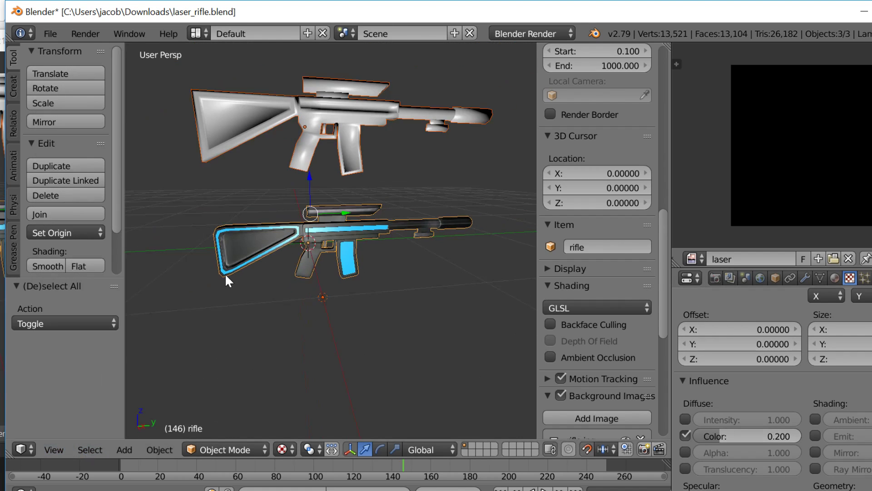
right_click(295, 238)
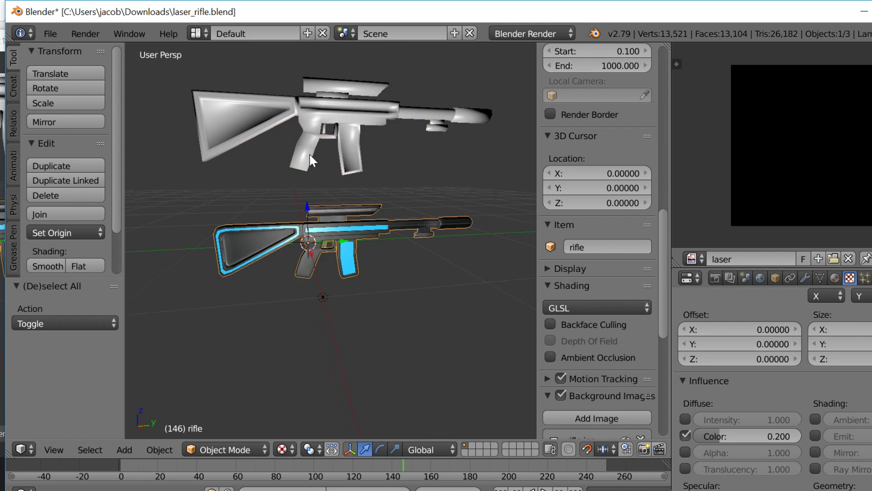
right_click(313, 141)
key(shift+s)
click(315, 221)
right_click(316, 222)
key(shift+s)
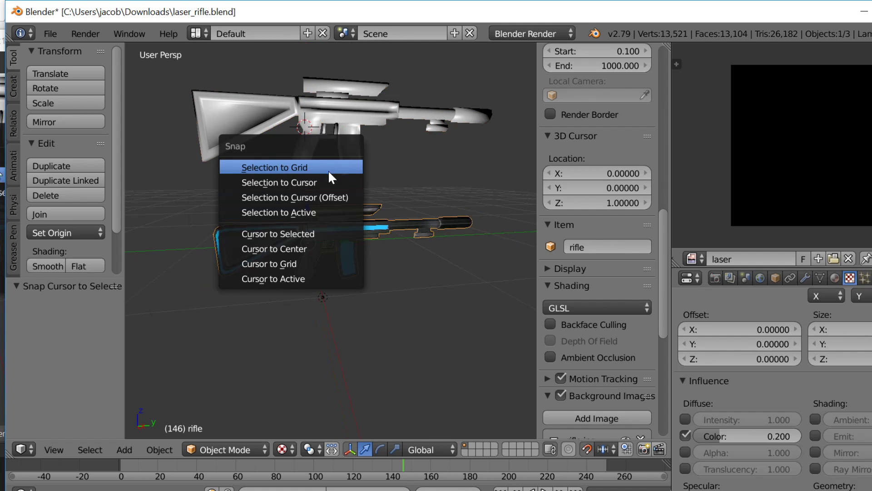
click(320, 182)
Step: Select all of the material-free duplicate rifle's geometry in Edit Mode and return to Object Mode
key(Tab)
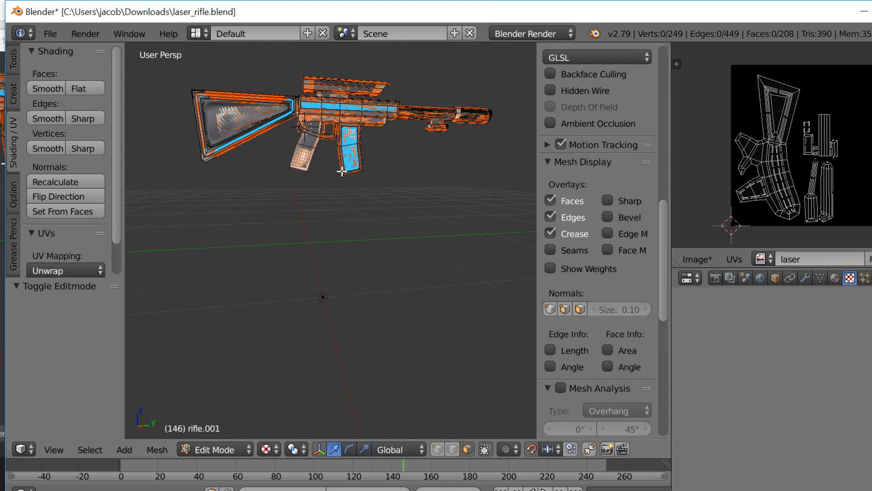
key(a)
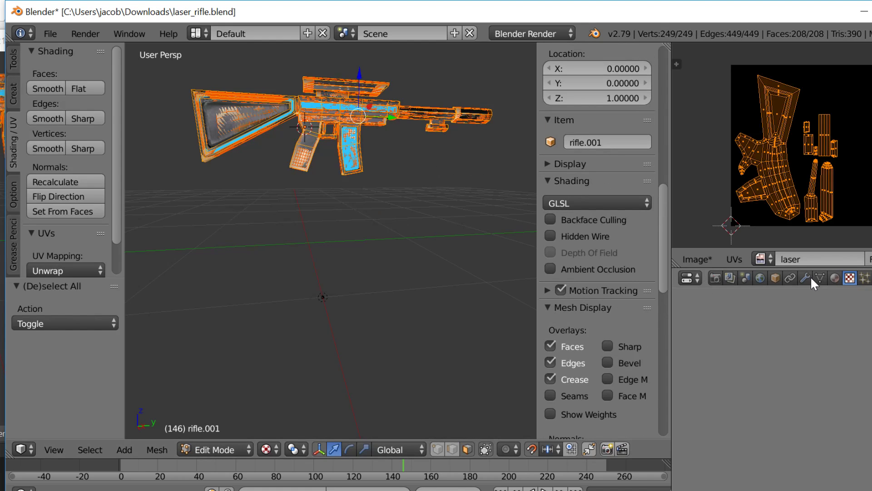
click(806, 278)
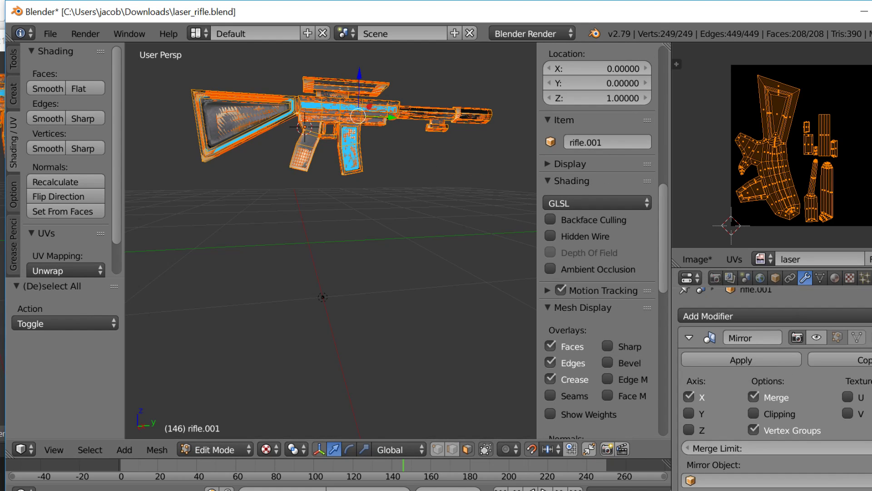
key(ctrl+x)
key(Tab)
Step: Set the textured rifle's first Subsurf modifier to 3 view subdivisions
right_click(284, 94)
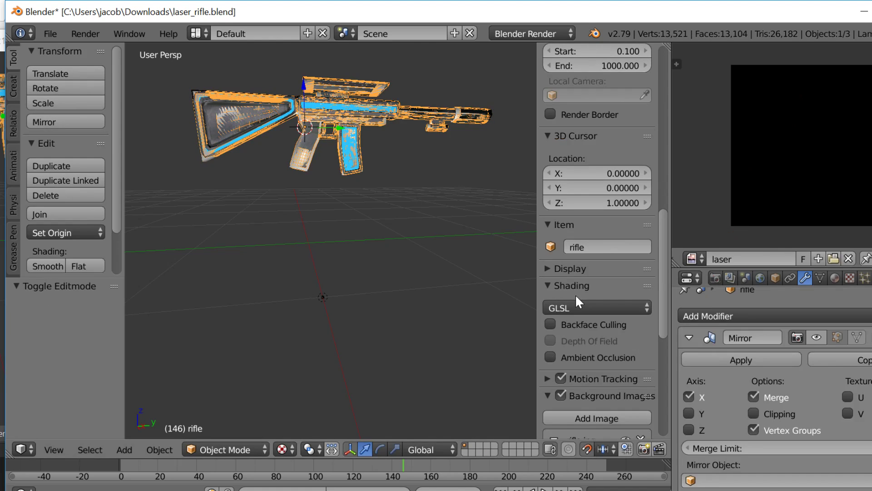
scroll(830, 393, down, 6)
scroll(827, 396, down, 2)
click(796, 409)
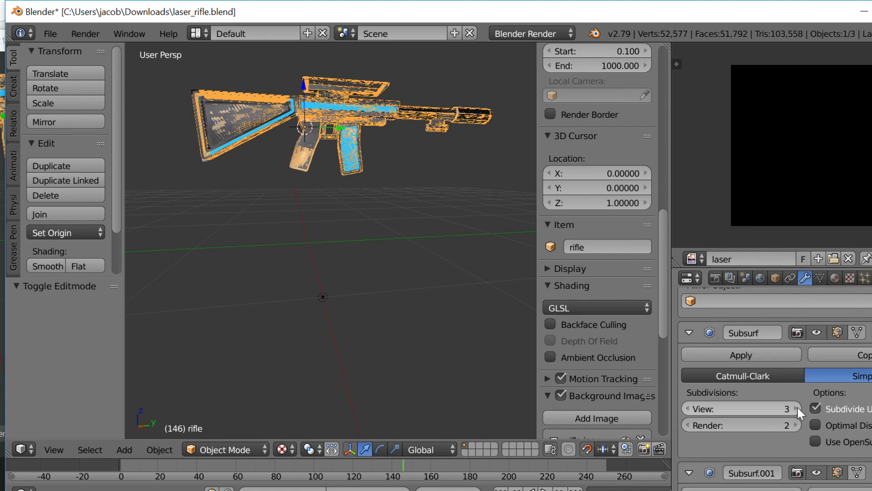
Step: Add the duplicate rifle to the selection as the active object and select all its faces in Edit Mode
right_click(350, 154)
key(Tab)
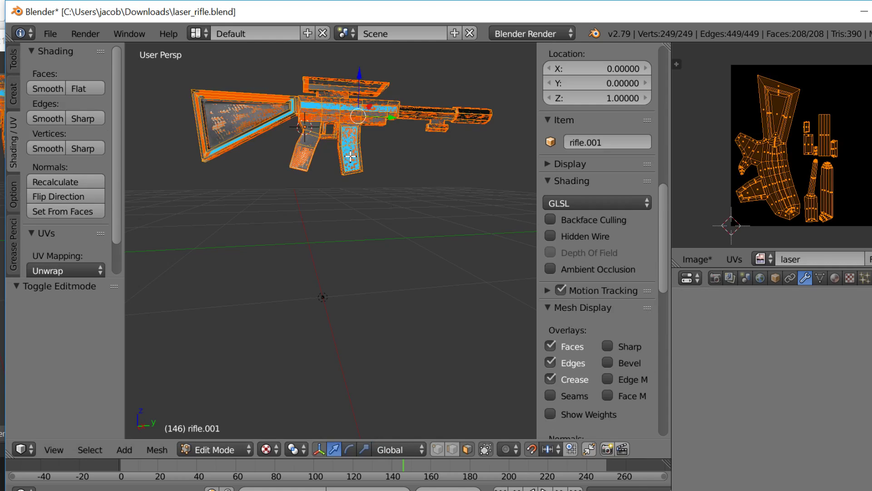
key(a)
Step: Bake in Textures mode onto the duplicate rifle with Selected to Active enabled and Clear disabled, leaving Edit Mode when done
click(716, 278)
scroll(745, 377, down, 5)
click(818, 399)
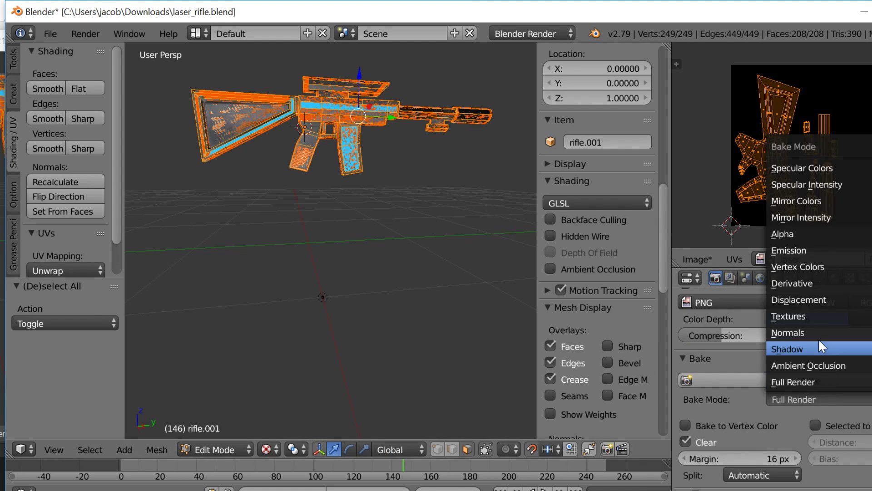
click(820, 315)
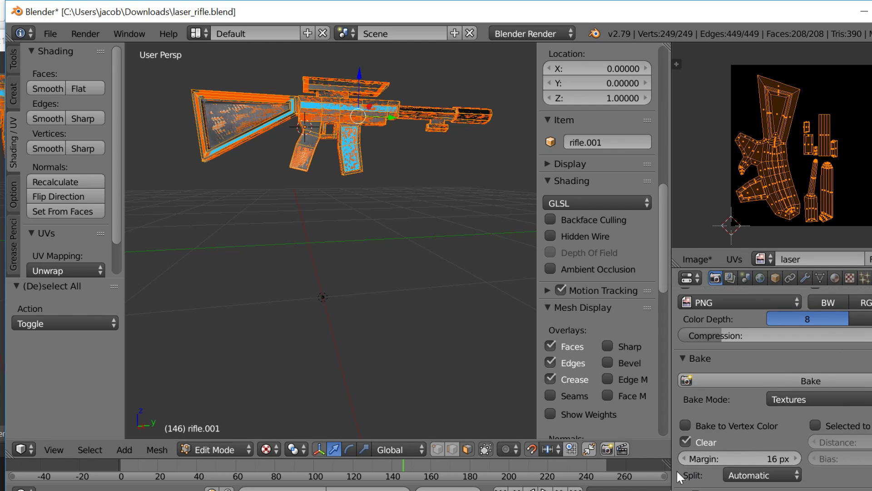
click(849, 424)
click(839, 381)
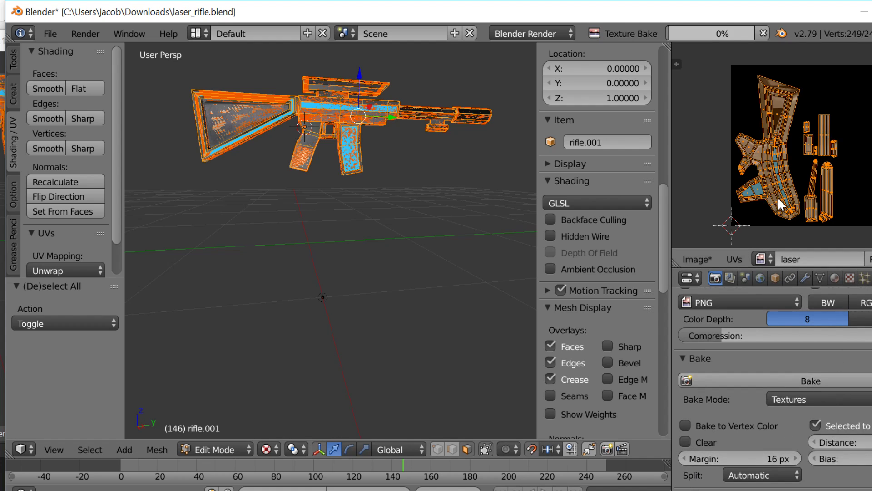
key(Tab)
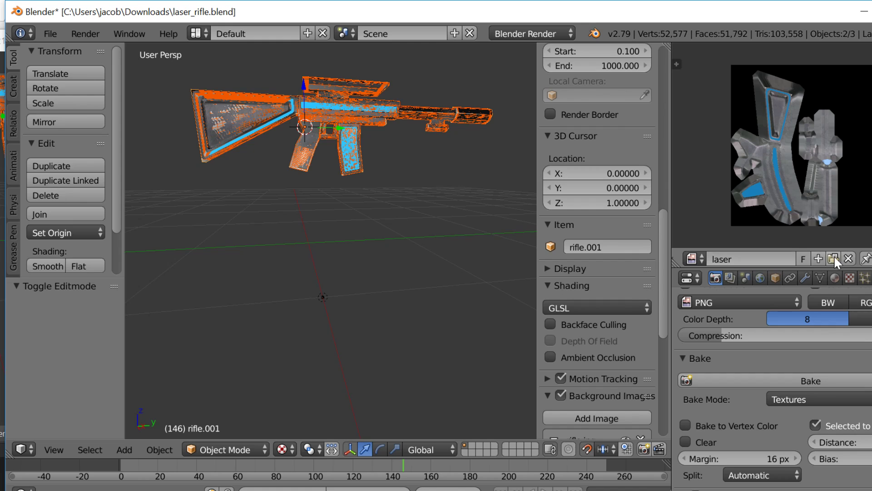
Step: Save the baked texture image as laser_diffuse.png in the Documents folder
scroll(727, 259, up, 3)
click(738, 259)
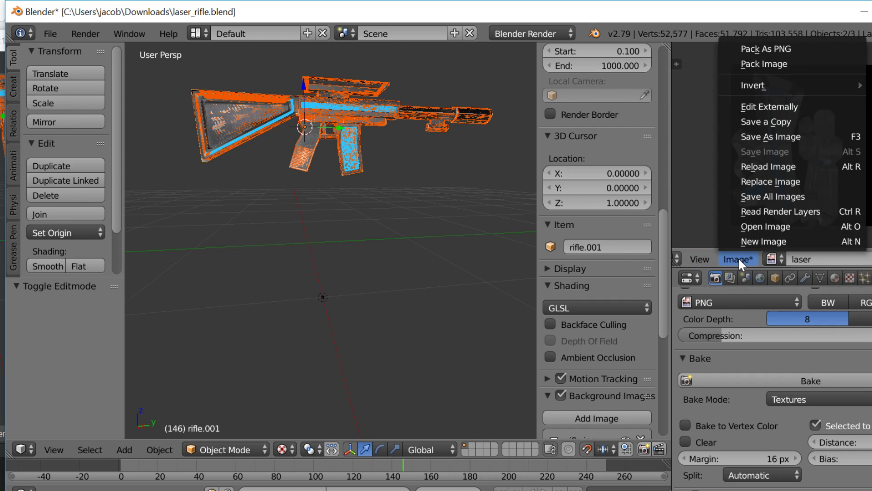
click(772, 136)
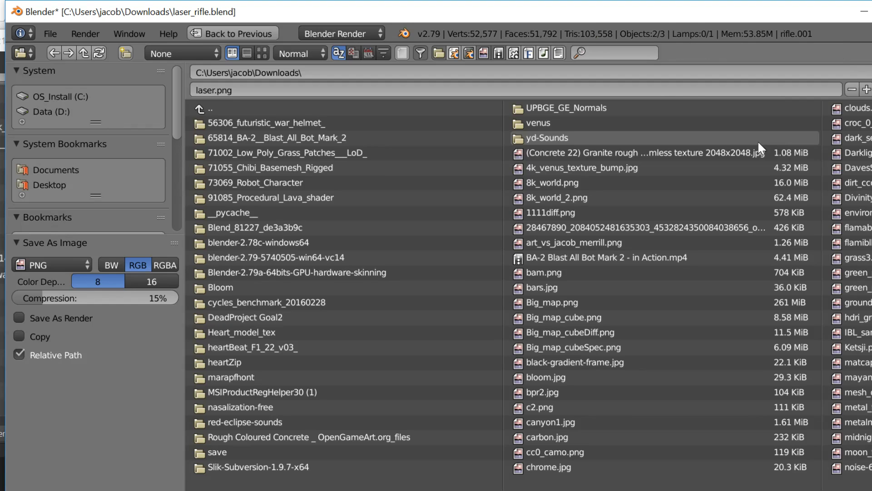
click(365, 89)
text(lase)
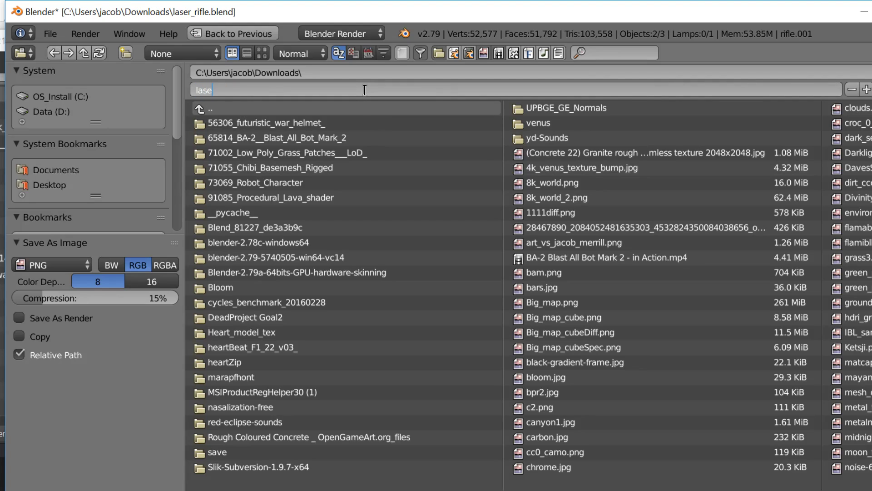
text(r_diffuse)
key(Return)
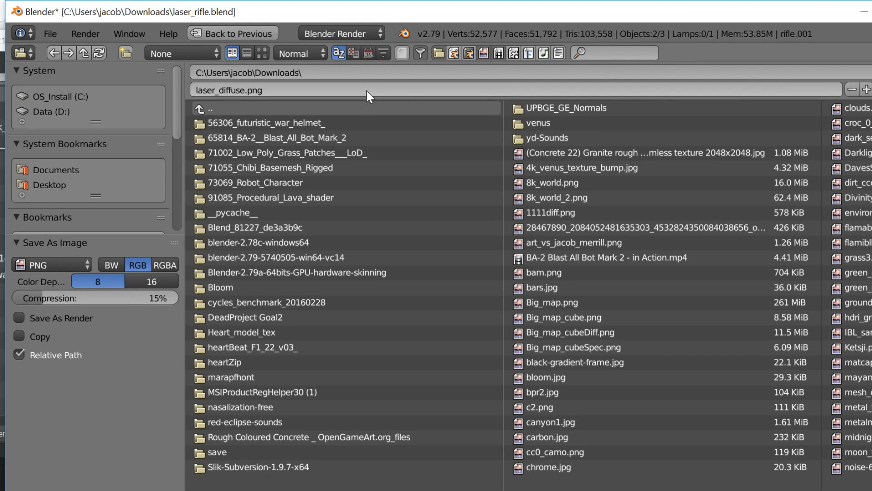
click(53, 171)
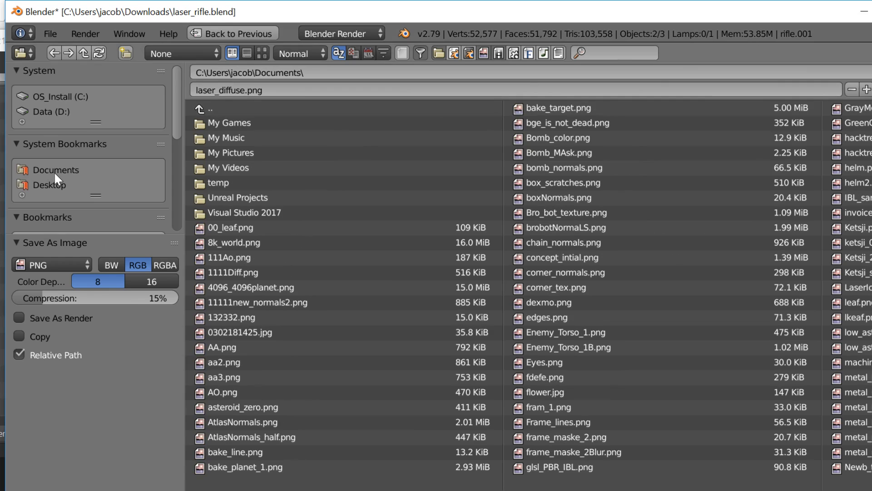
key(Return)
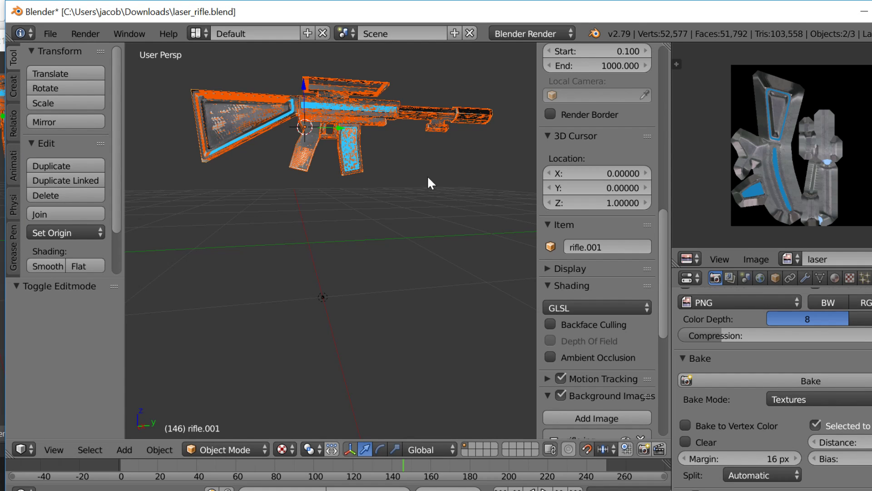
Step: Create a new blank 512 by 512 px image named laser_normals
click(756, 259)
click(765, 240)
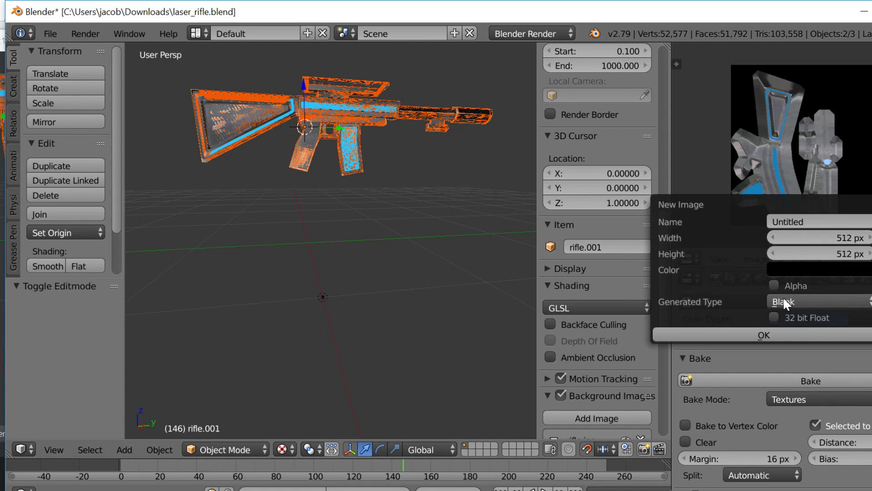
click(799, 221)
text(lase)
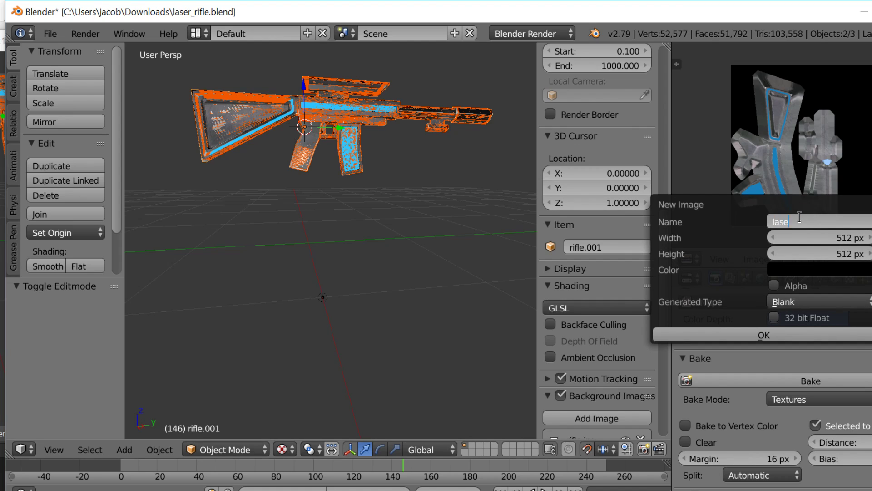
text(r_normals)
key(Return)
click(784, 335)
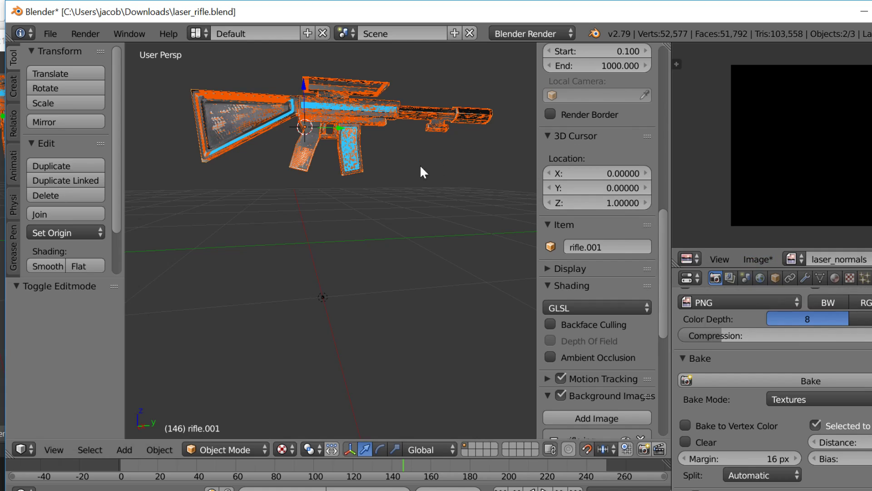
Step: Bake the rifle in Normals mode with Selected to Active enabled
scroll(845, 440, down, 1)
click(817, 423)
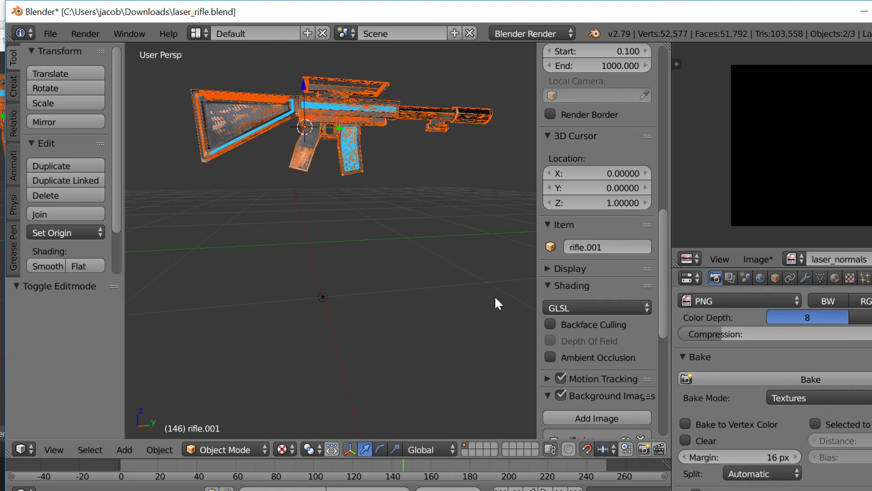
click(824, 423)
click(823, 396)
click(803, 331)
click(806, 374)
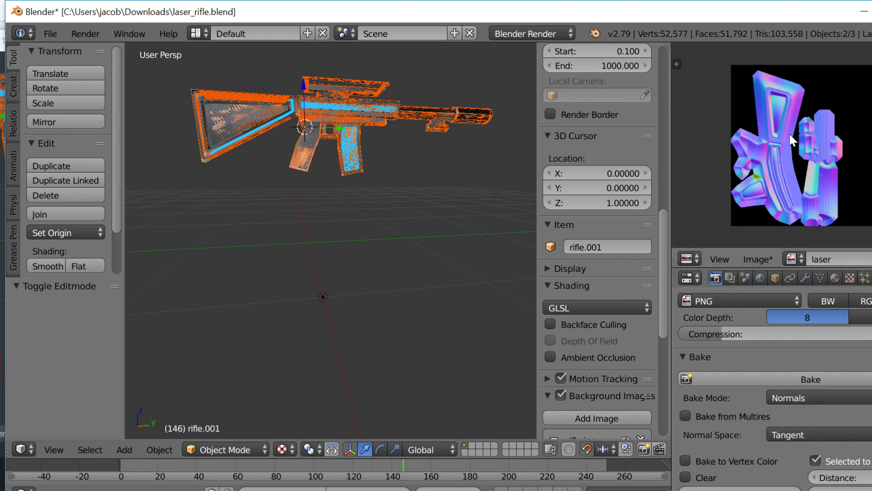
click(759, 259)
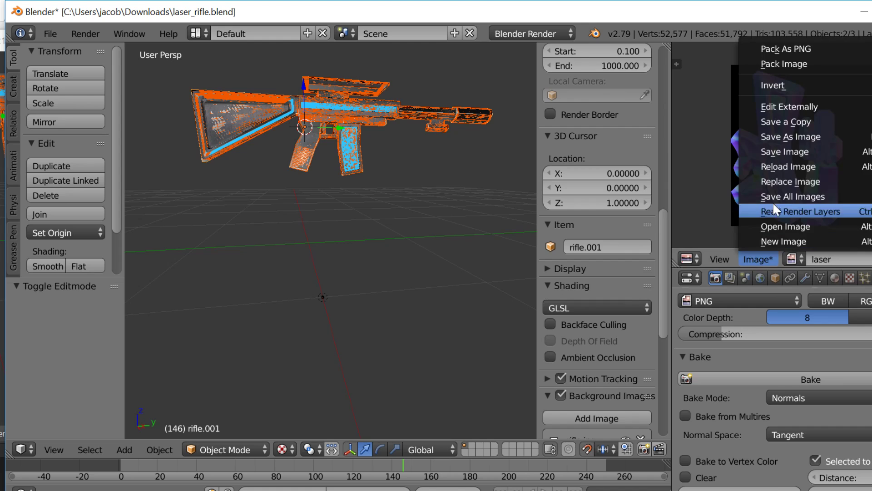
click(792, 132)
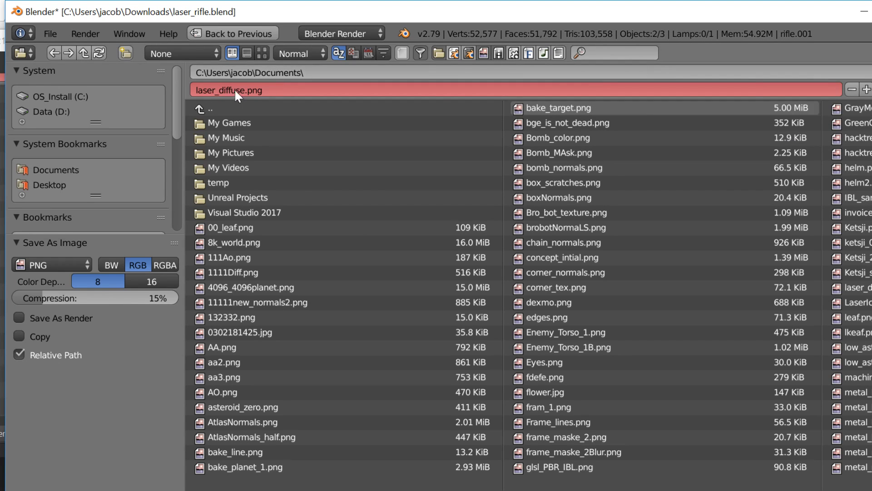
key(Escape)
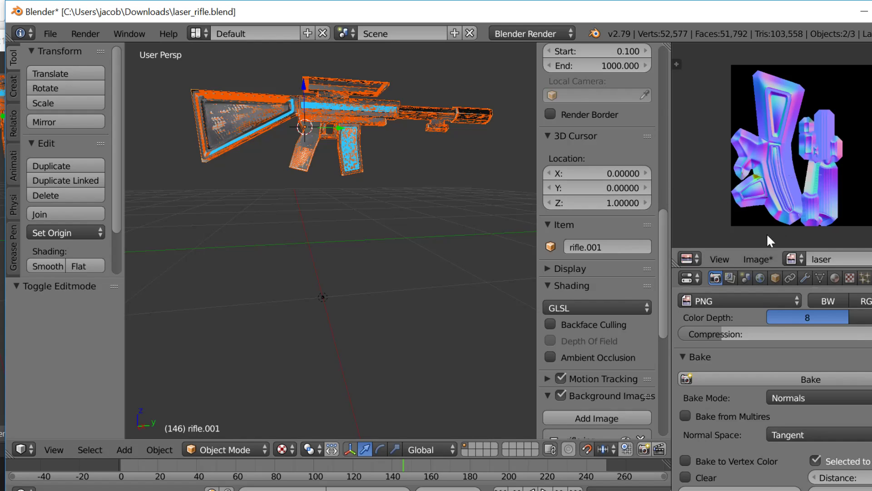
Step: Save the baked normal map as laser_normals.png in the Documents folder
click(751, 259)
click(788, 138)
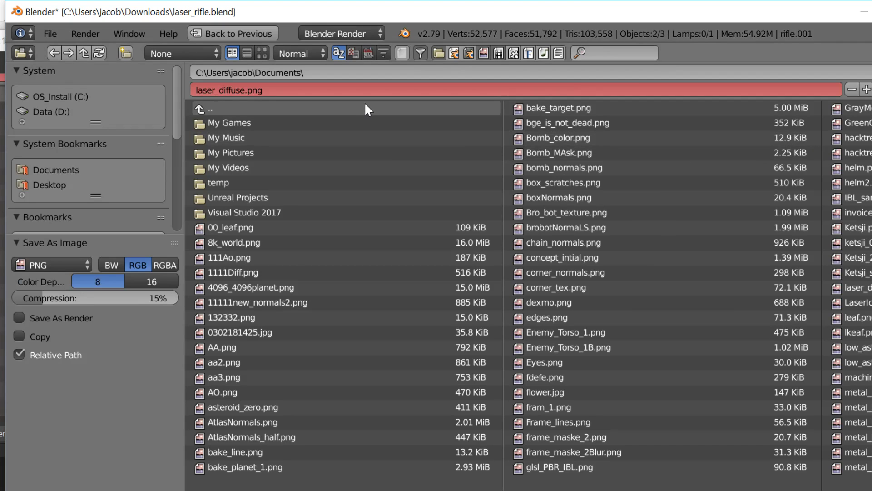
click(336, 91)
text(laser_normals)
key(Return)
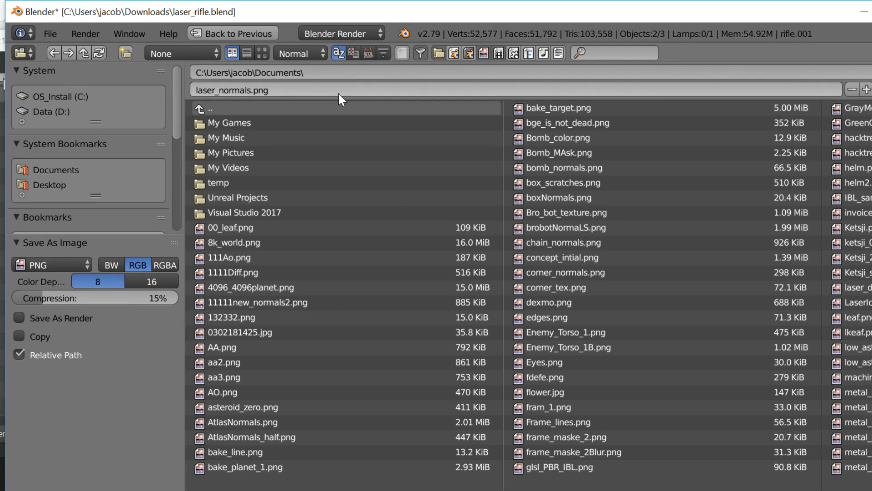
key(Return)
Step: Move the textured original rifle down below the duplicate and clear the selection
right_click(328, 137)
key(g)
click(325, 206)
key(a)
Step: Give the low-poly duplicate rifle a new material and add a new texture to it
right_click(319, 143)
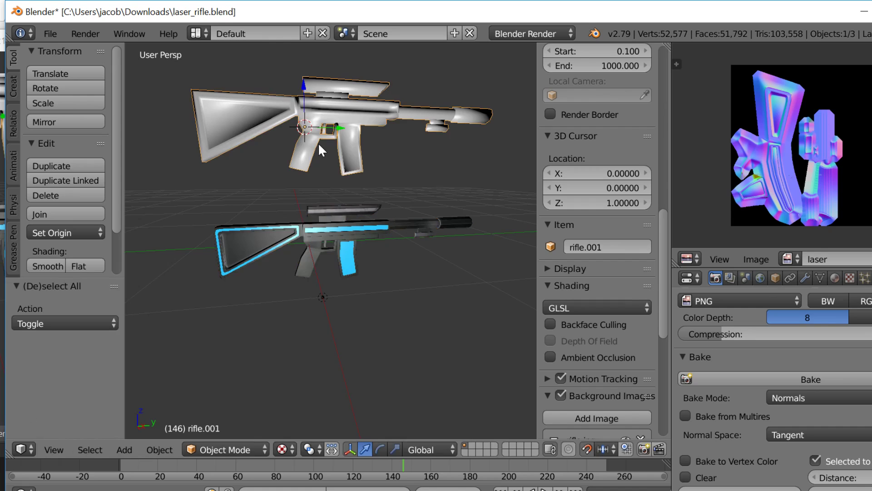
click(835, 278)
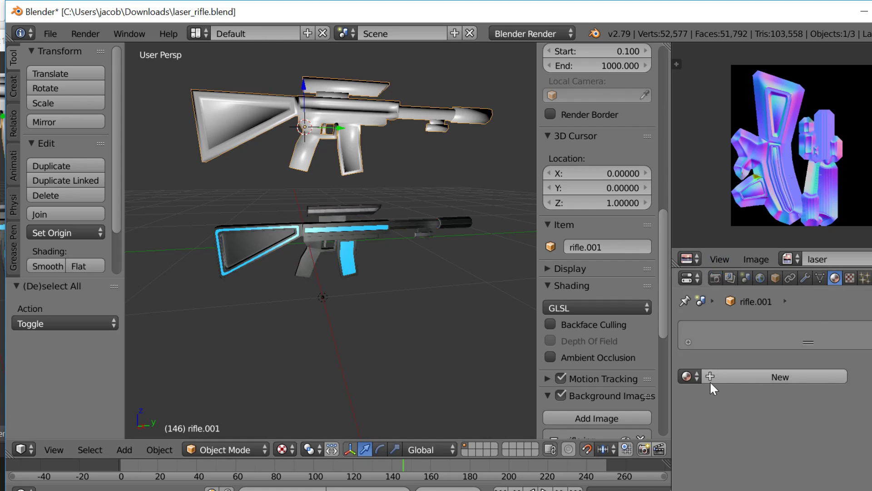
click(710, 380)
click(854, 276)
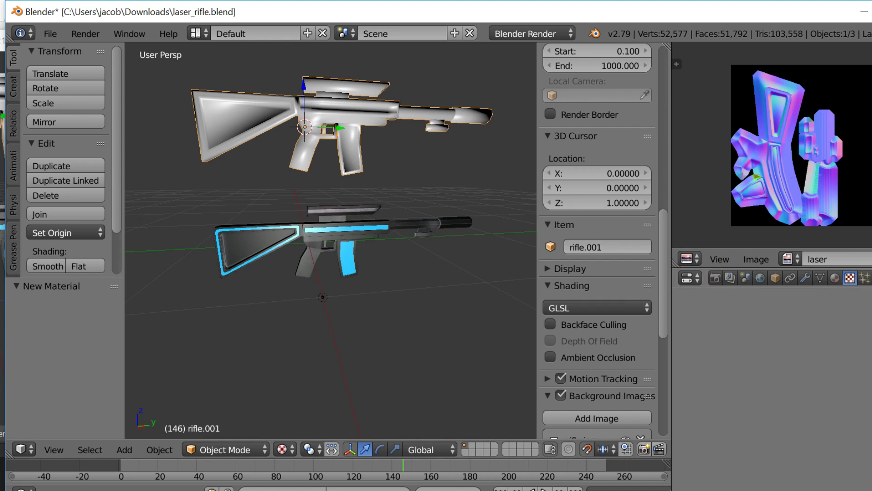
click(779, 439)
Step: Load laser_diffuse.png from the Documents folder as the new texture's image
scroll(779, 387, down, 7)
scroll(772, 363, down, 5)
click(841, 394)
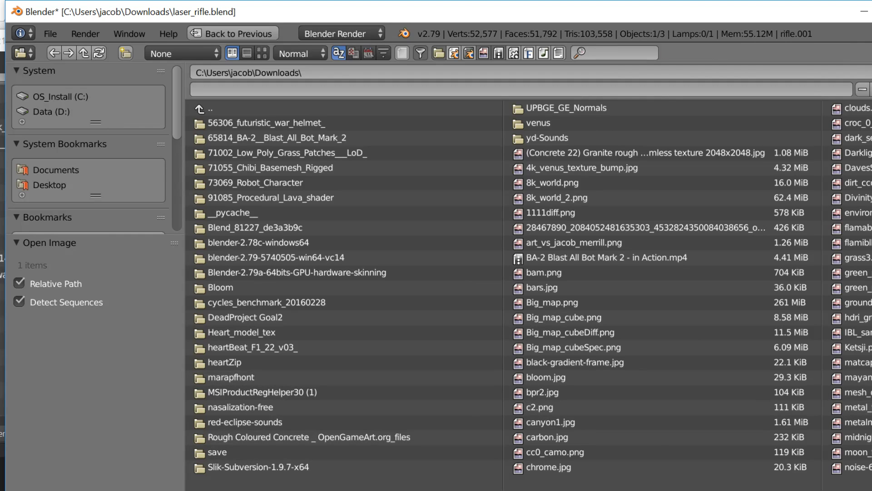
scroll(694, 487, down, 5)
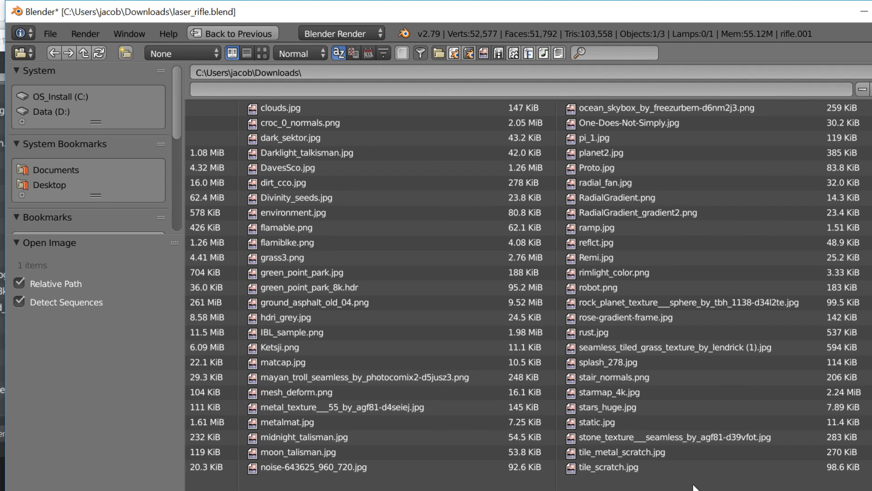
click(83, 168)
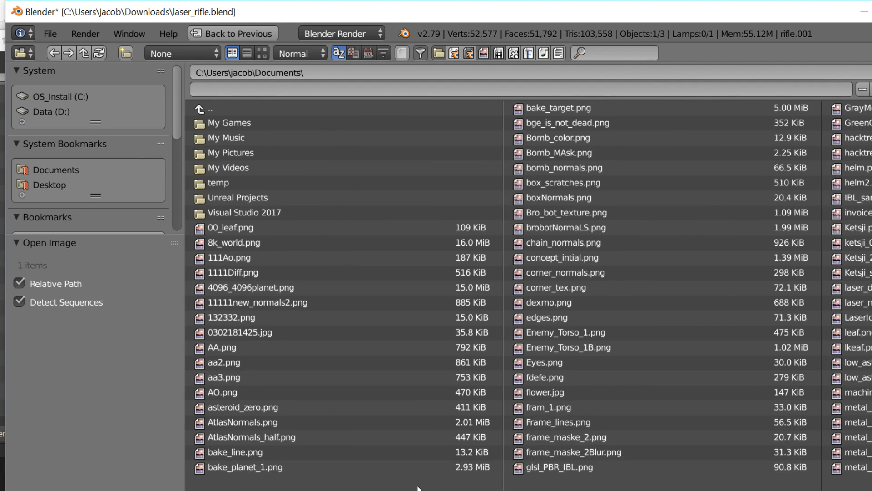
scroll(530, 296, down, 4)
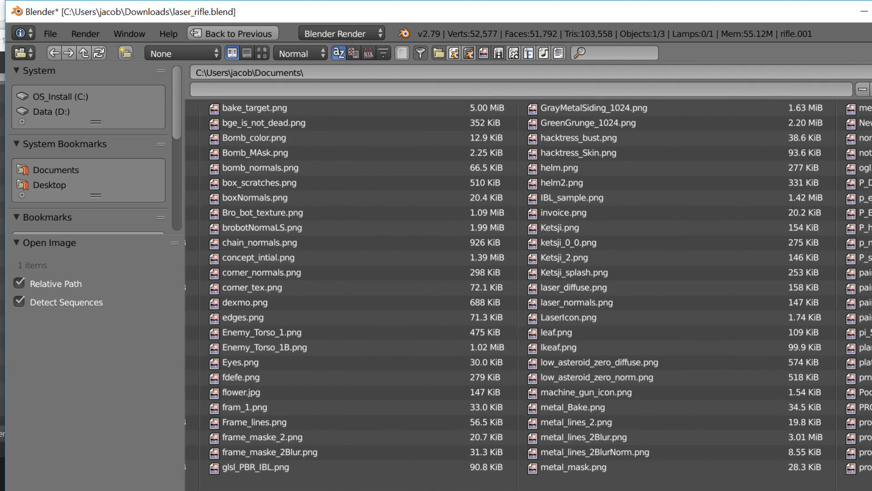
double_click(580, 285)
Step: Apply smooth shading to the low-poly duplicate rifle
key(a)
middle_drag(329, 129, 330, 151)
mouse_move(329, 151)
middle_down()
mouse_move(370, 204)
mouse_move(325, 148)
middle_up()
right_click(325, 148)
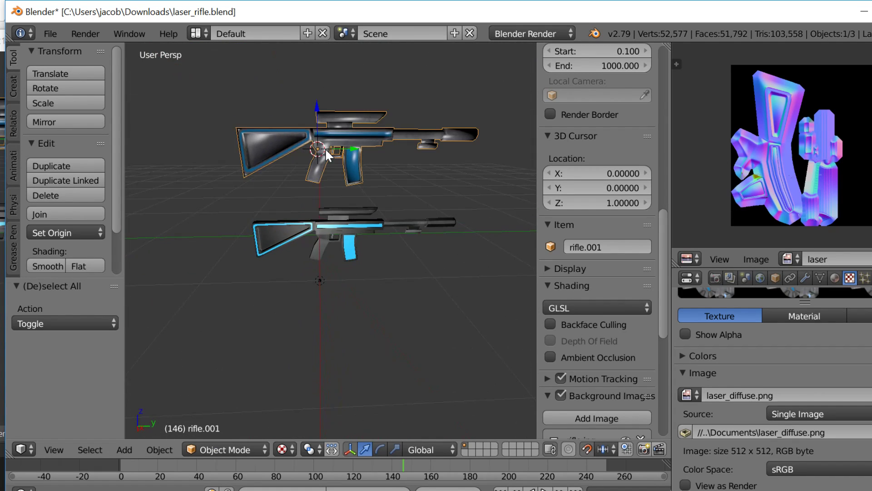
click(47, 265)
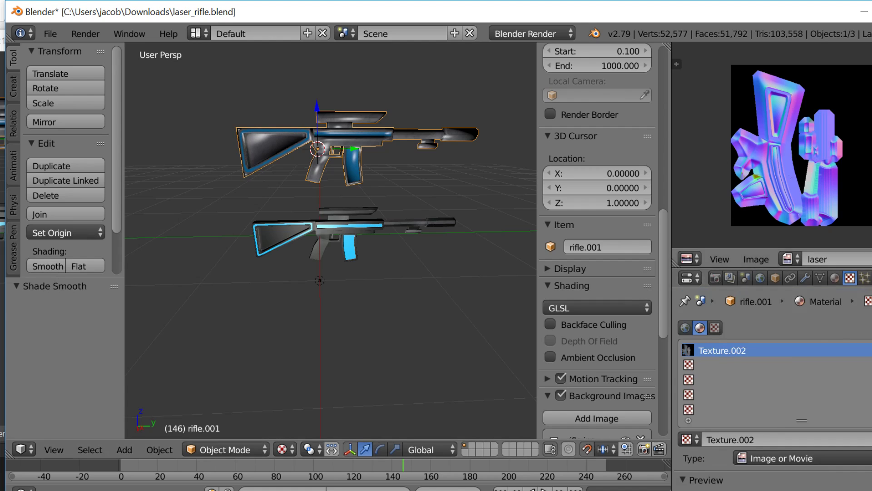
Step: Add a second texture to the low-poly duplicate rifle's material in the slot below Texture.002
key(a)
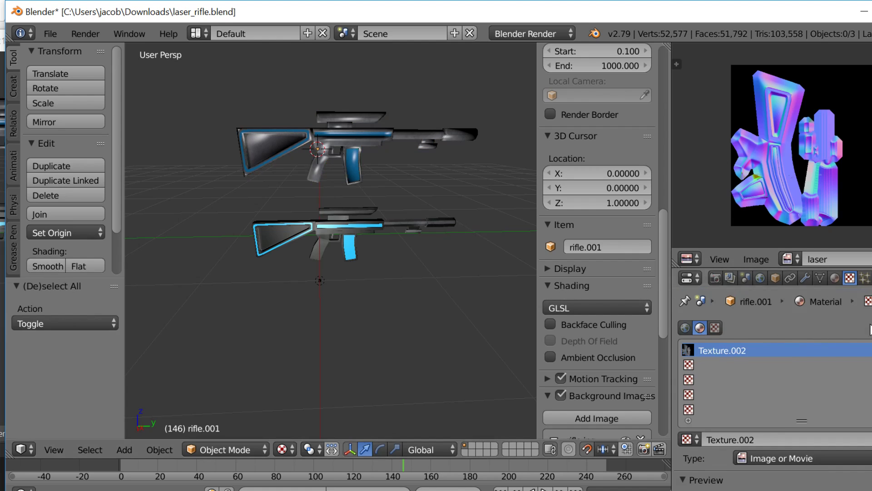
click(820, 277)
click(806, 278)
scroll(462, 273, up, 2)
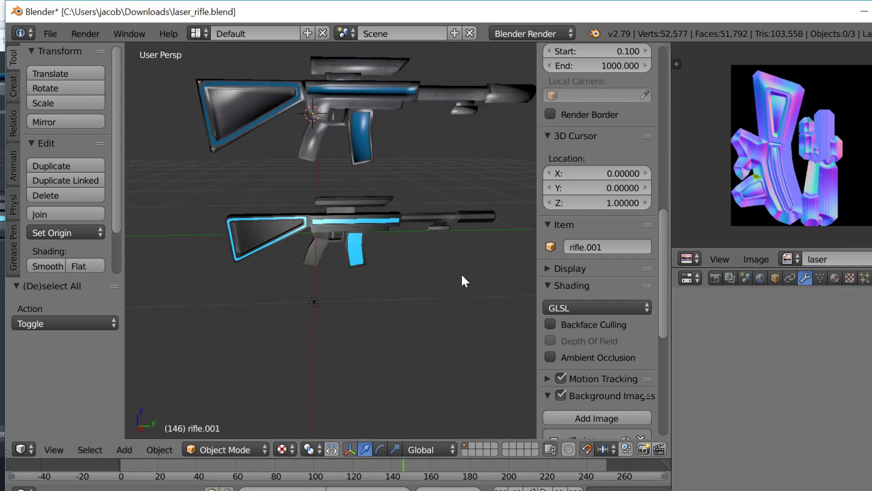
key(a)
right_click(355, 117)
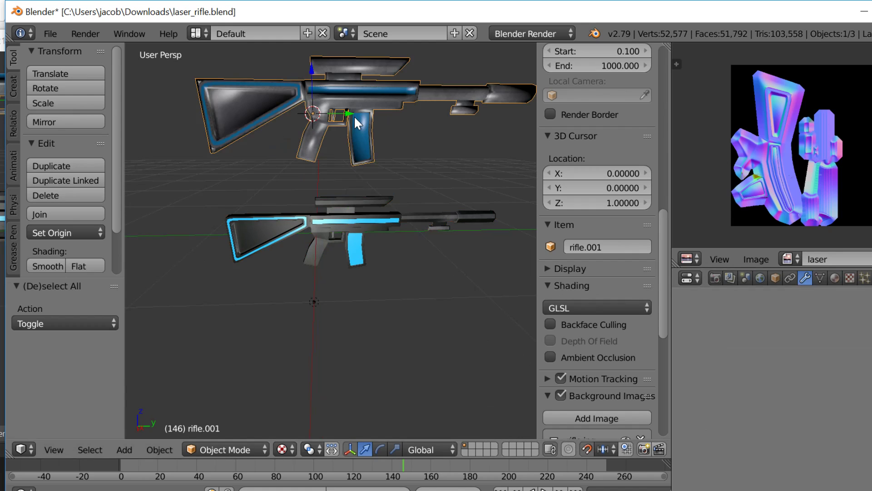
click(833, 278)
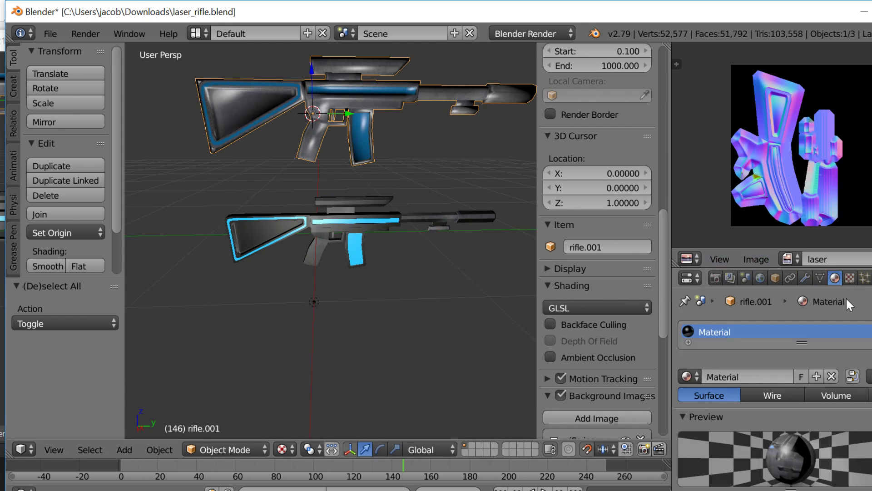
click(851, 277)
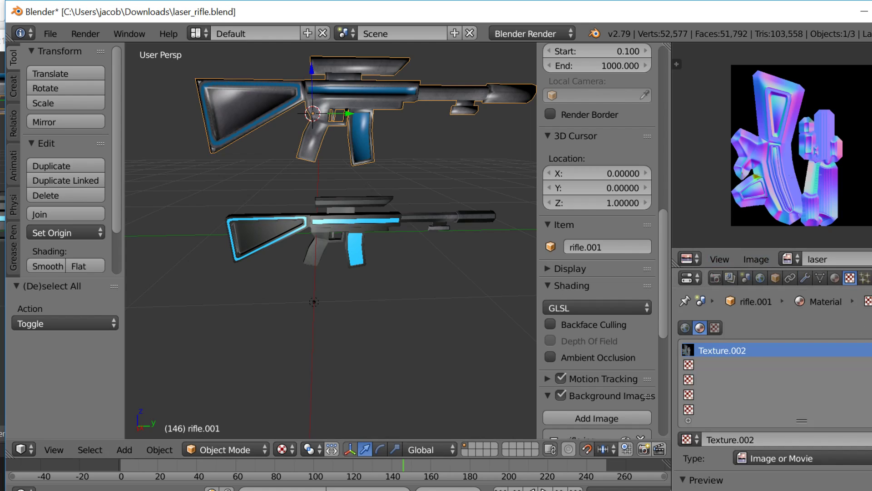
click(758, 367)
click(772, 438)
Step: Load laser_normals.png from the Documents folder as the second texture's image
scroll(772, 409, down, 2)
scroll(772, 372, down, 7)
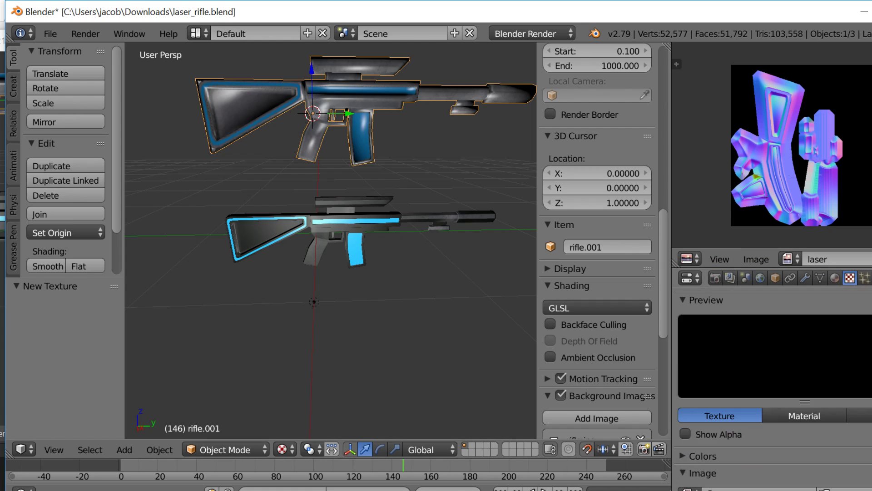
click(844, 489)
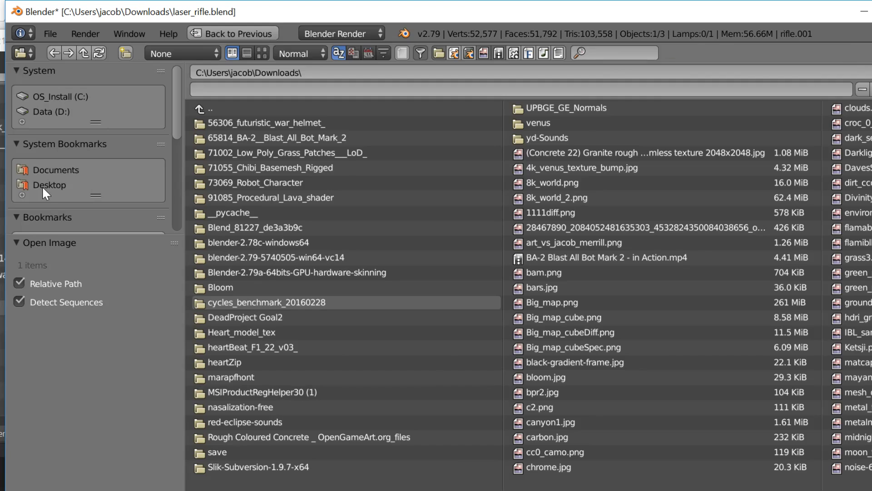
click(45, 170)
scroll(340, 364, down, 3)
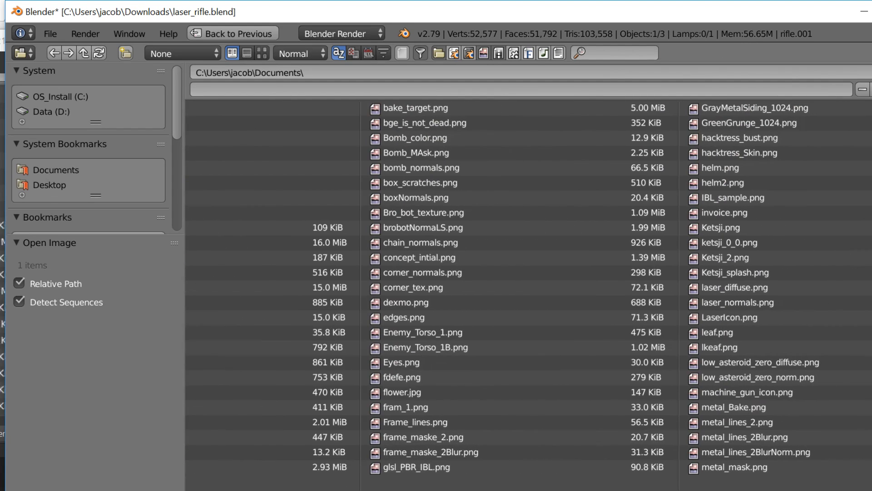
double_click(720, 304)
Step: Turn off the normals texture's diffuse color influence, enable its Normal influence, and inspect the shading on the duplicate
scroll(799, 411, down, 5)
click(716, 352)
click(727, 337)
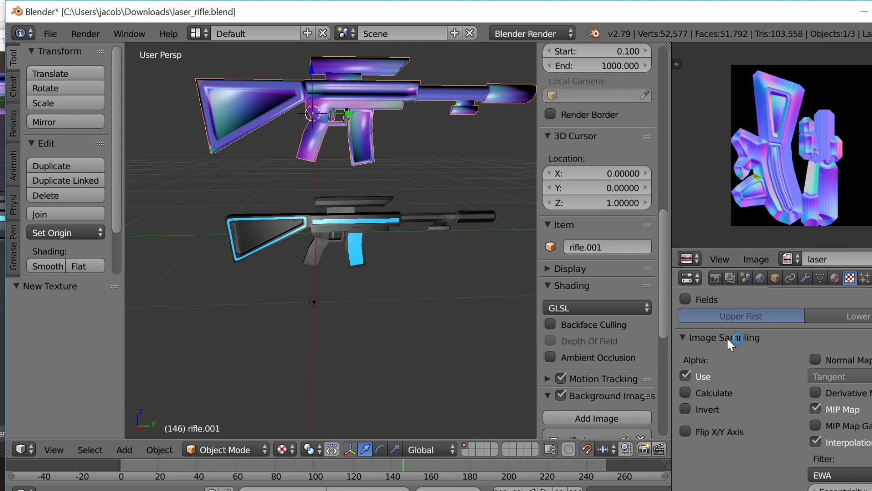
click(732, 339)
click(713, 354)
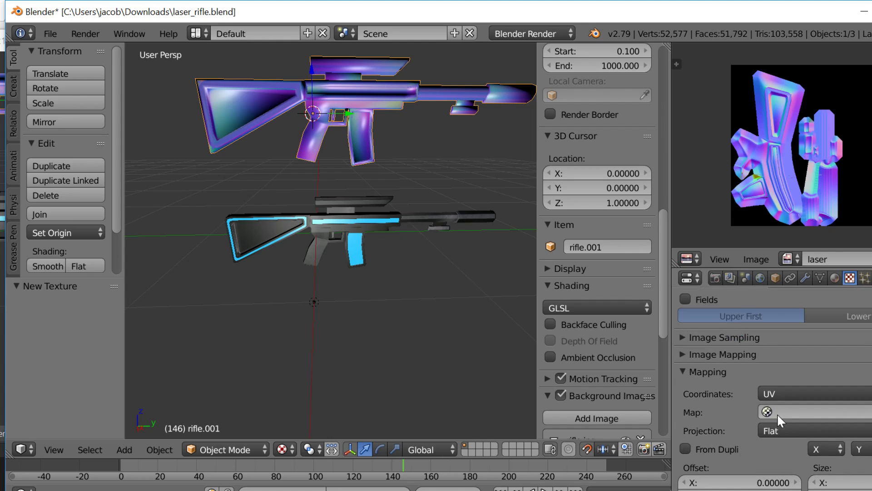
scroll(749, 384, down, 5)
scroll(760, 361, down, 4)
click(686, 406)
scroll(727, 418, down, 4)
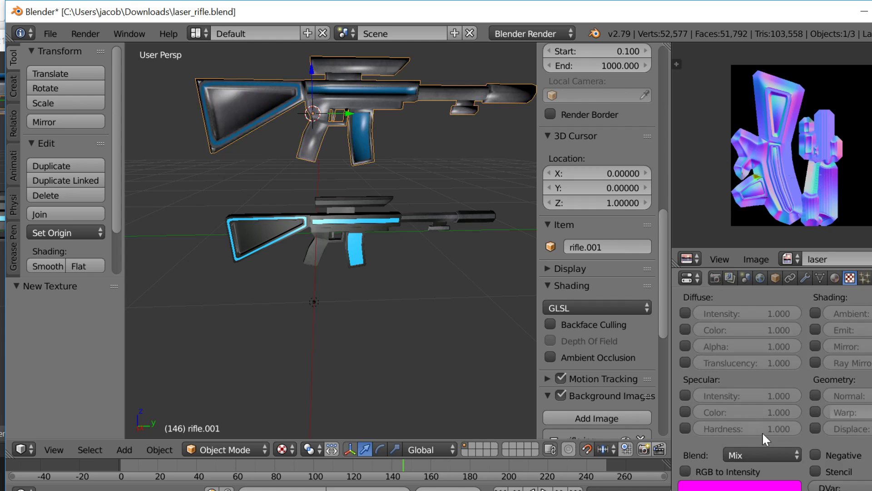
click(816, 395)
key(a)
middle_drag(290, 136, 365, 192)
scroll(816, 380, down, 3)
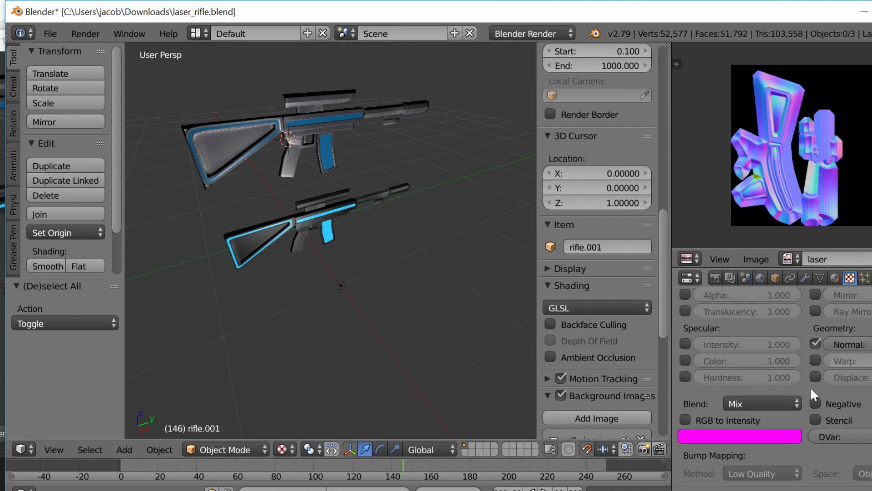
scroll(811, 387, up, 5)
scroll(810, 386, up, 5)
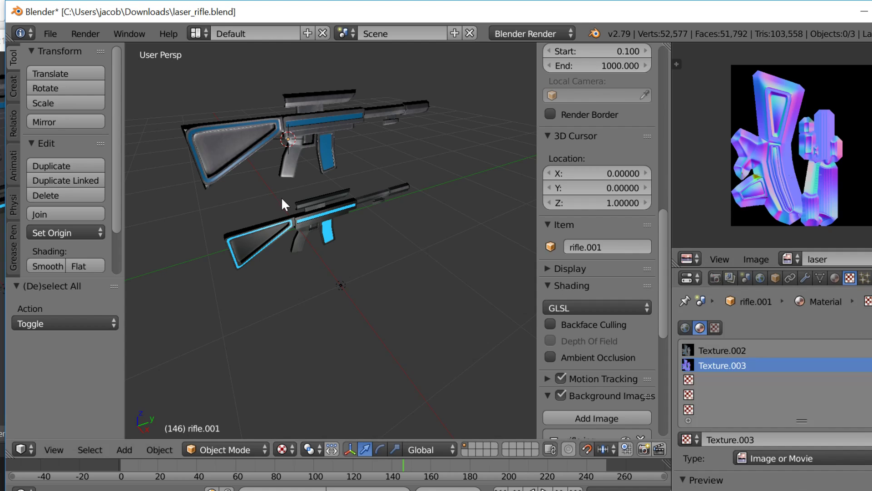
Step: Move the original high-poly rifle to the second layer
right_click(296, 215)
key(m)
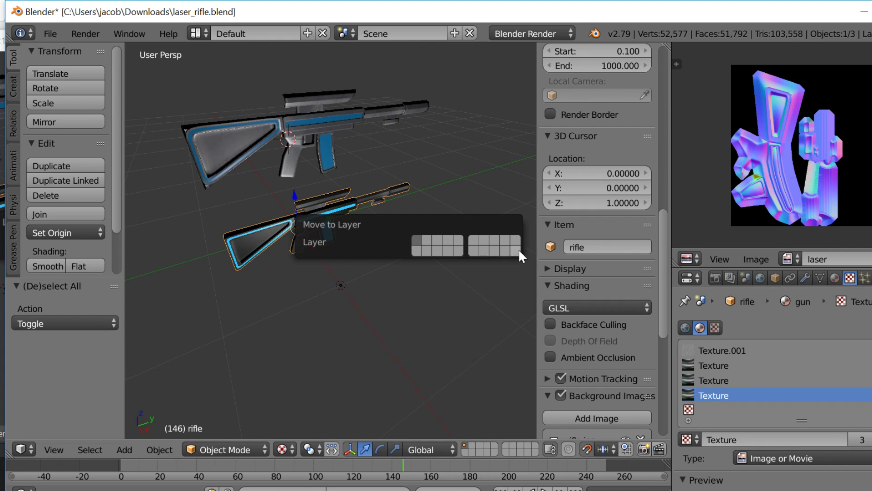
click(437, 240)
key(alt+Tab)
key(alt+Tab)
Step: Inspect the low-poly duplicate rifle up close and add a Mirror modifier to it
key(shift+f)
key(w)
key(a)
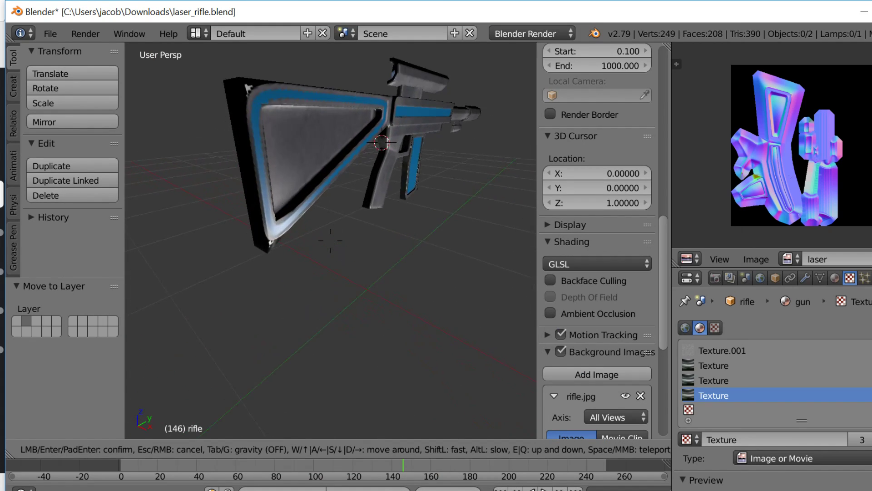
key(s)
click(331, 241)
right_click(335, 228)
click(805, 277)
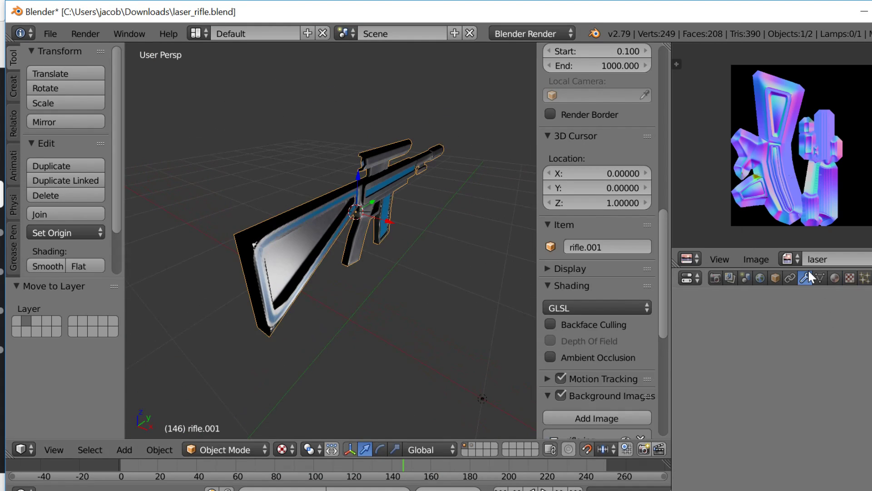
click(789, 329)
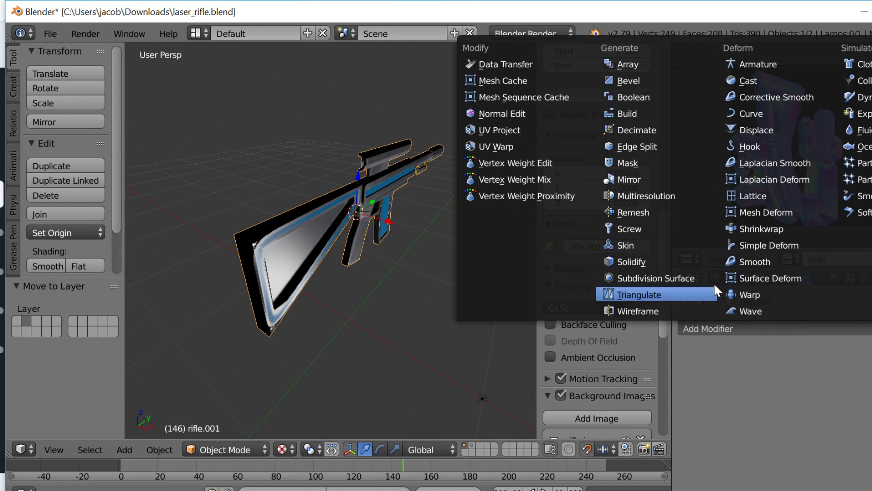
click(653, 177)
key(a)
middle_drag(508, 291, 421, 339)
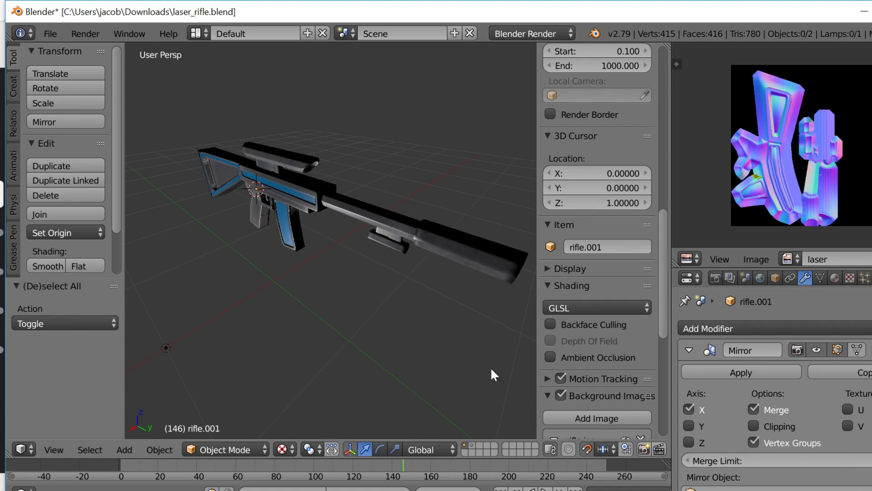
Step: Apply the duplicate rifle's Mirror modifier and check its mesh and UV layout in edit mode
click(738, 373)
middle_drag(453, 311, 336, 261)
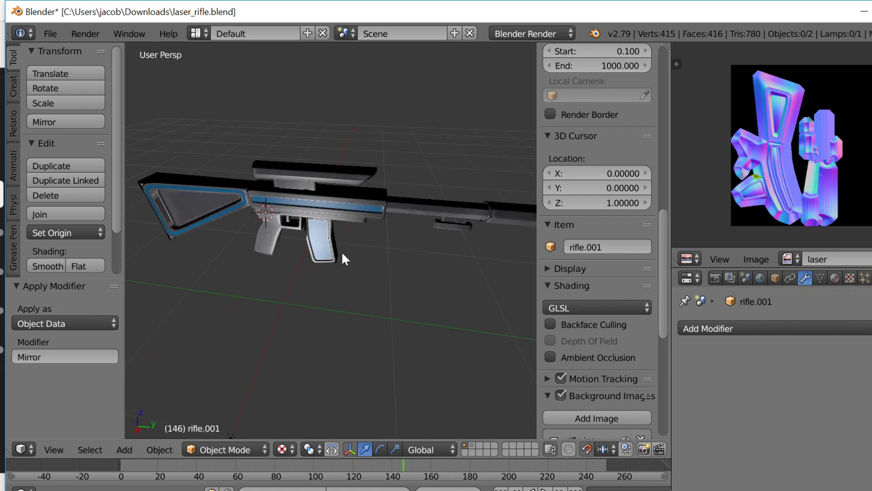
right_click(334, 238)
key(Tab)
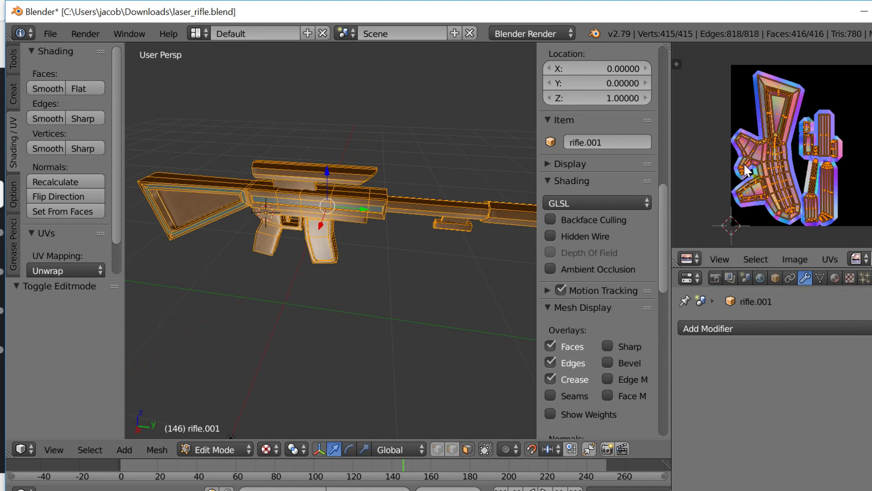
key(Tab)
mouse_move(403, 235)
middle_down()
mouse_move(386, 206)
mouse_move(345, 228)
mouse_move(329, 252)
middle_up()
key(a)
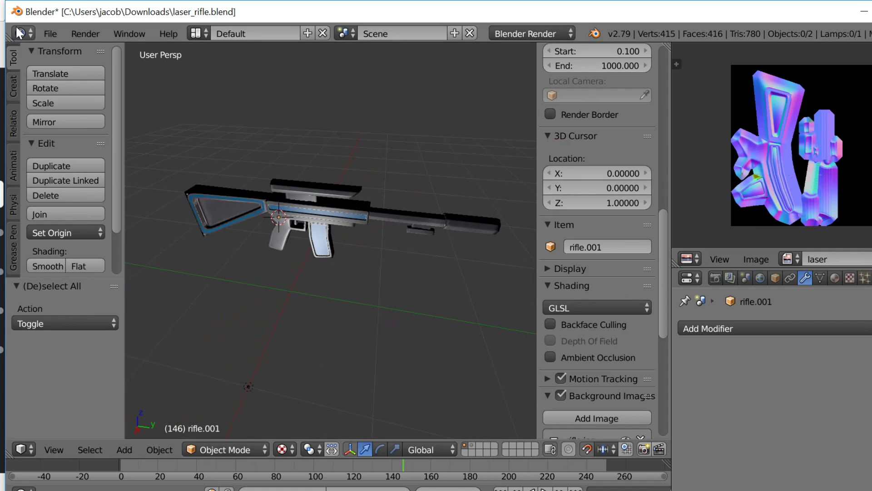
Step: Save the project as laser_rifle.blend in the Documents folder and switch to OBS Studio
click(50, 33)
click(84, 163)
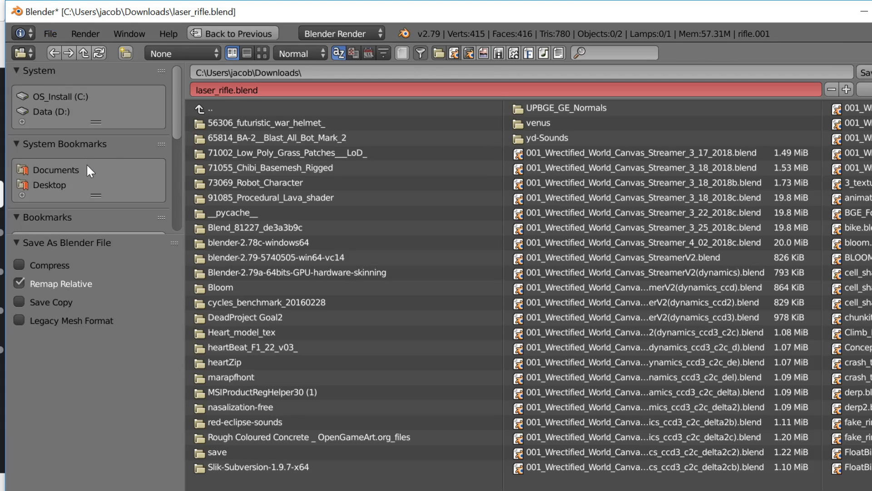
click(56, 170)
click(864, 73)
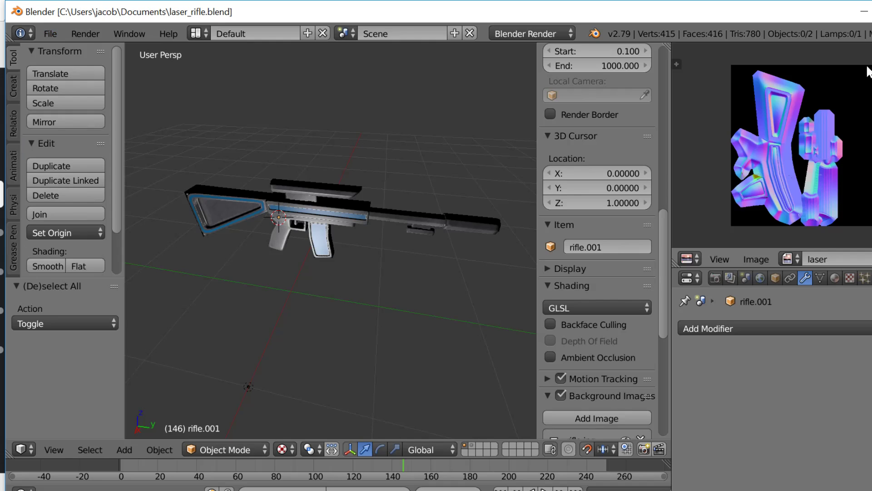
key(alt+Tab)
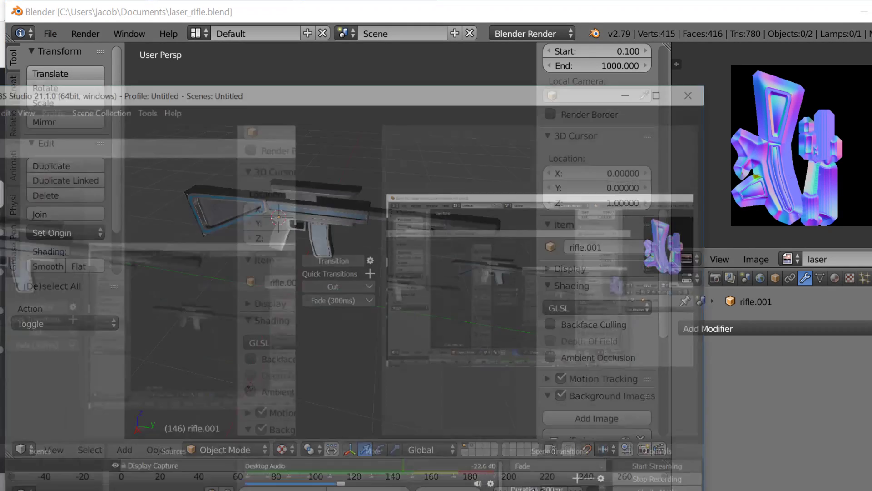